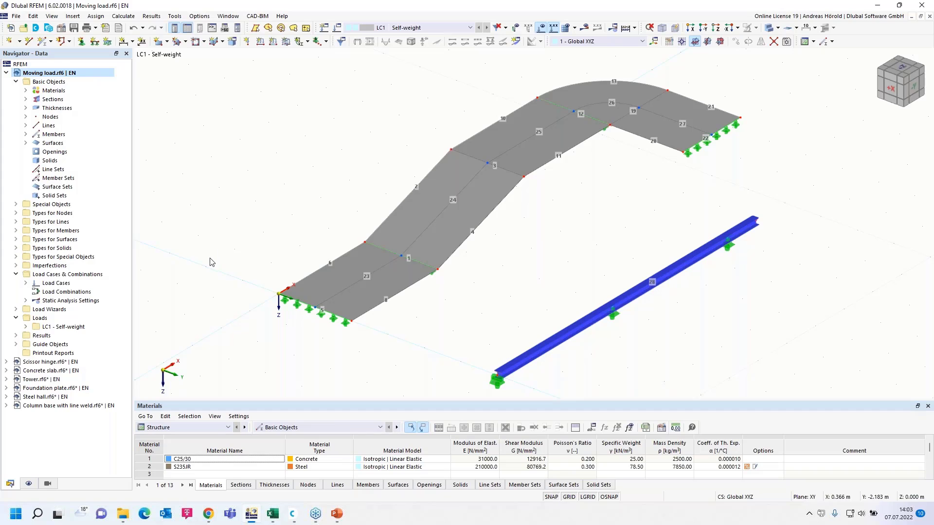
Step: Switch to Chrome and locate the moving-load script downloads on the Dlubal page of the Most Frequently Asked Questions webinar
click(208, 513)
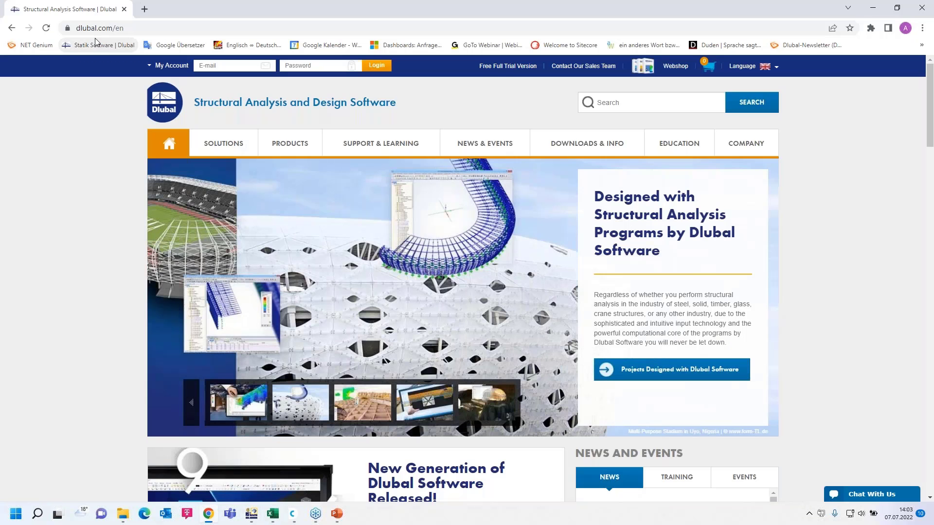
mouse_move(483, 143)
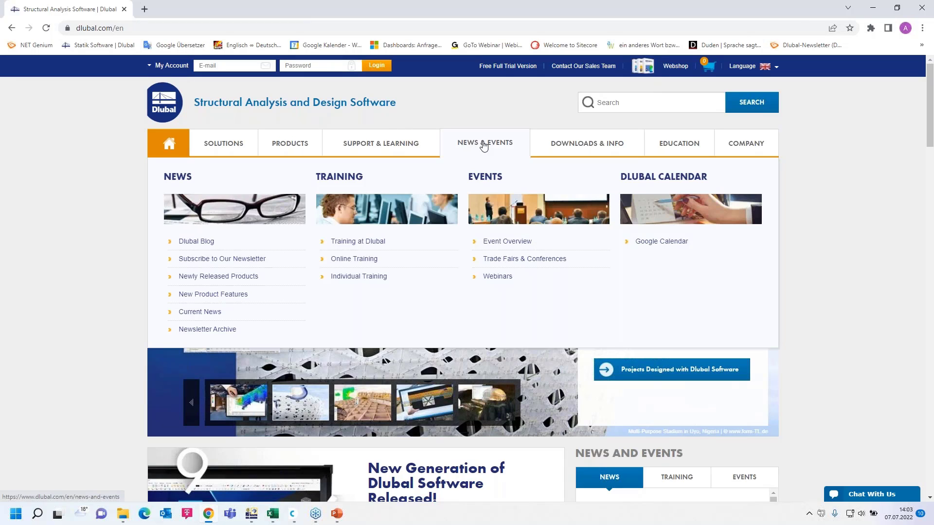
click(496, 277)
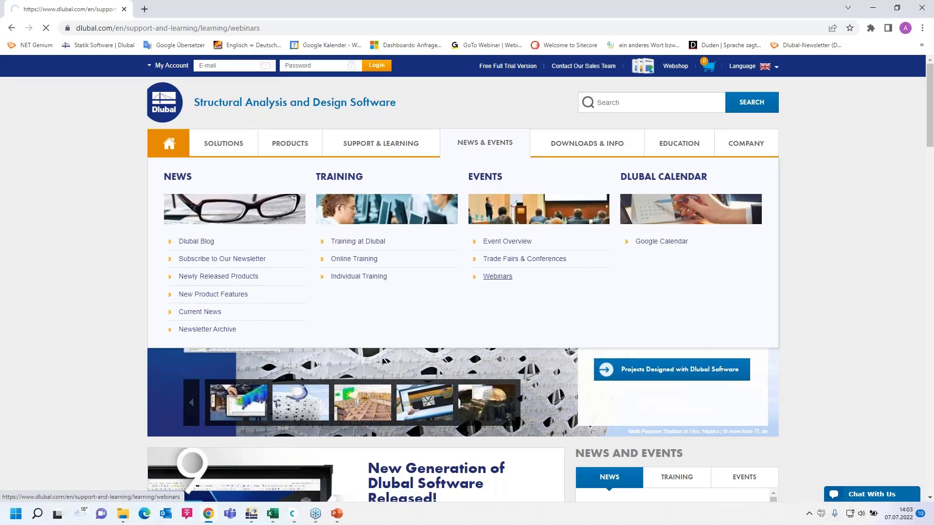
scroll(477, 266, down, 5)
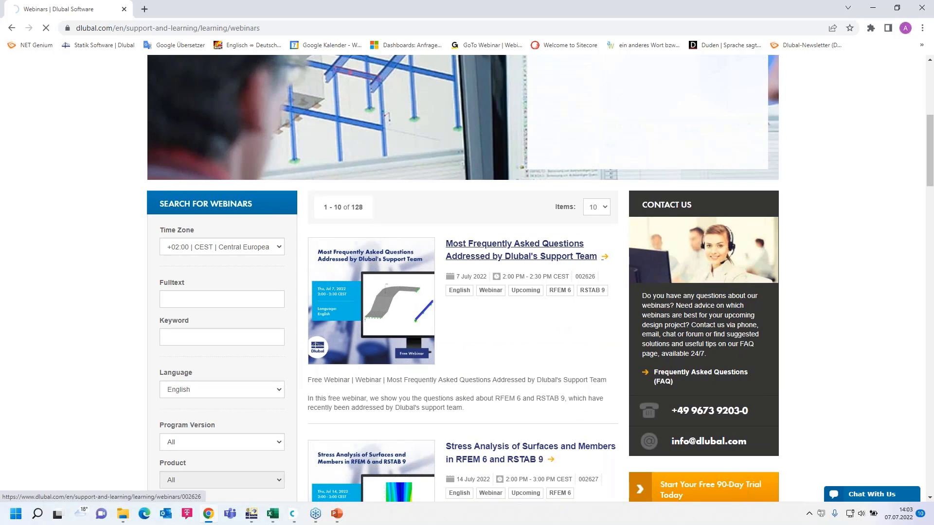
scroll(467, 277, down, 13)
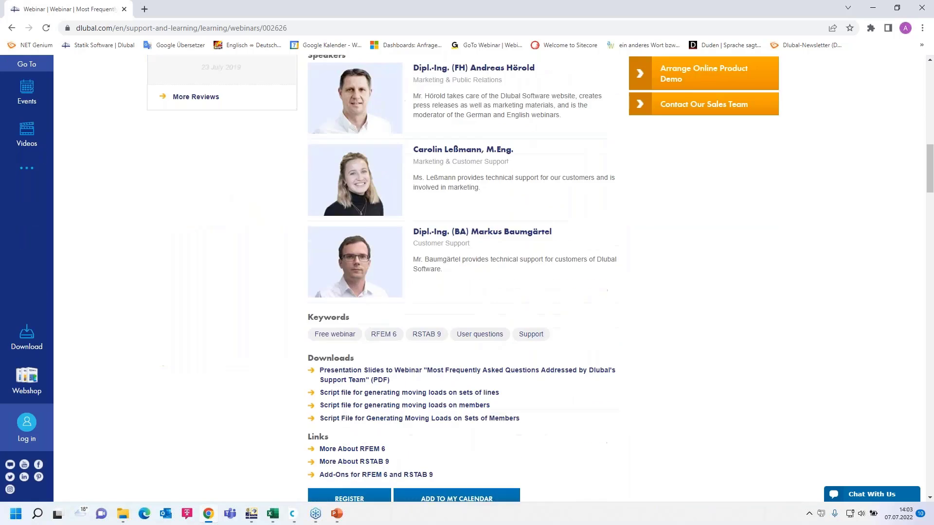
scroll(432, 339, down, 2)
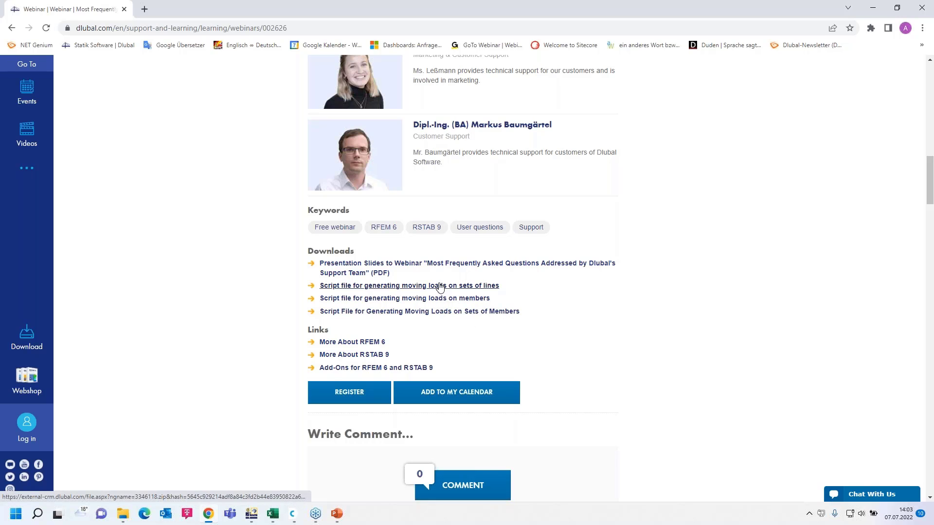
Step: Check the script files in the user_scripts folder in File Explorer, and return to RFEM to open the Script Manager
click(122, 518)
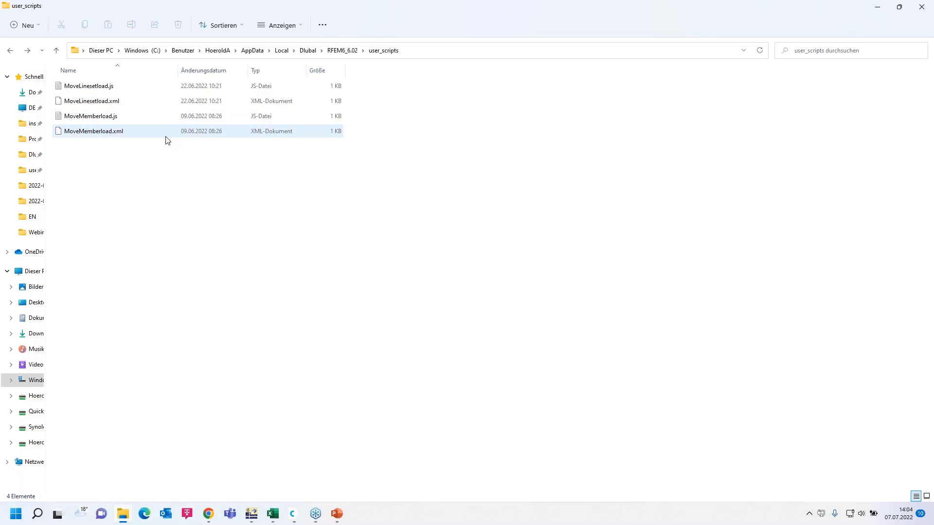
click(253, 515)
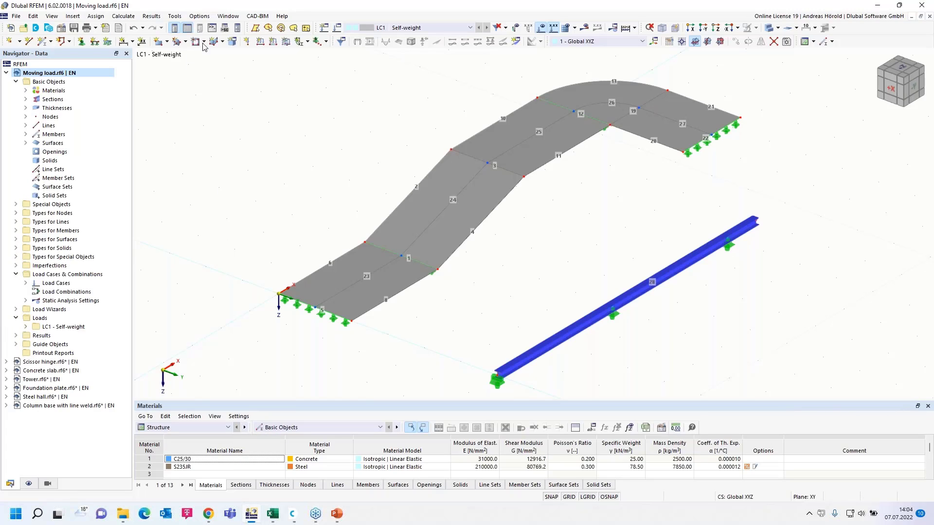
click(226, 30)
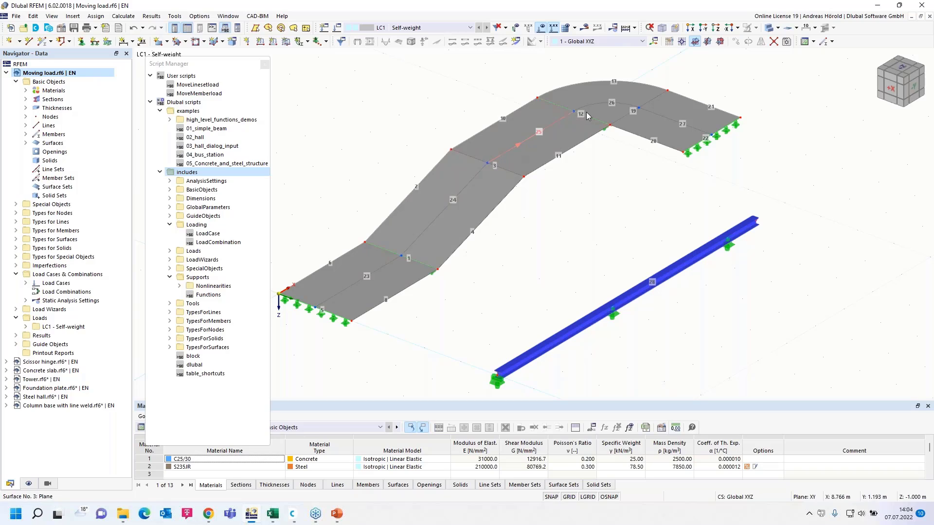
Step: Create a continuous line set from lines 23 to 27 along the centre of the ramp surfaces
click(376, 275)
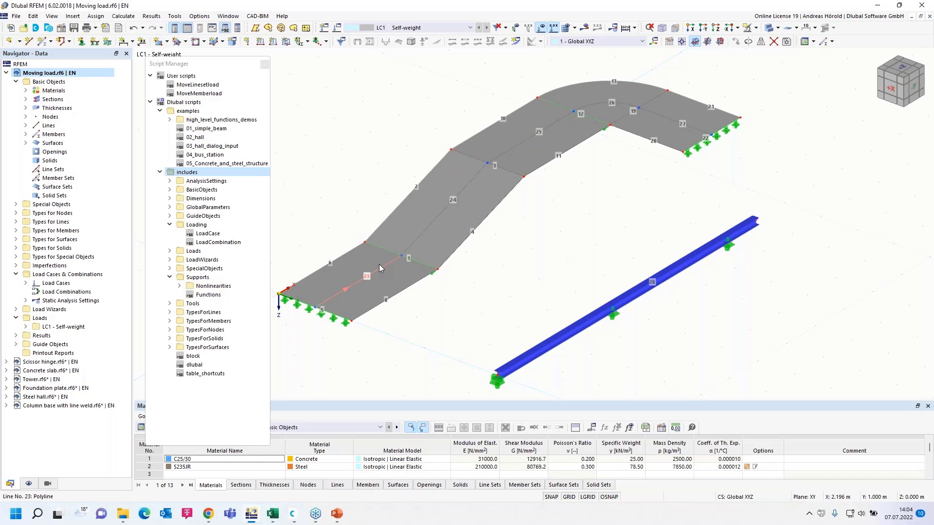
click(419, 238)
click(526, 145)
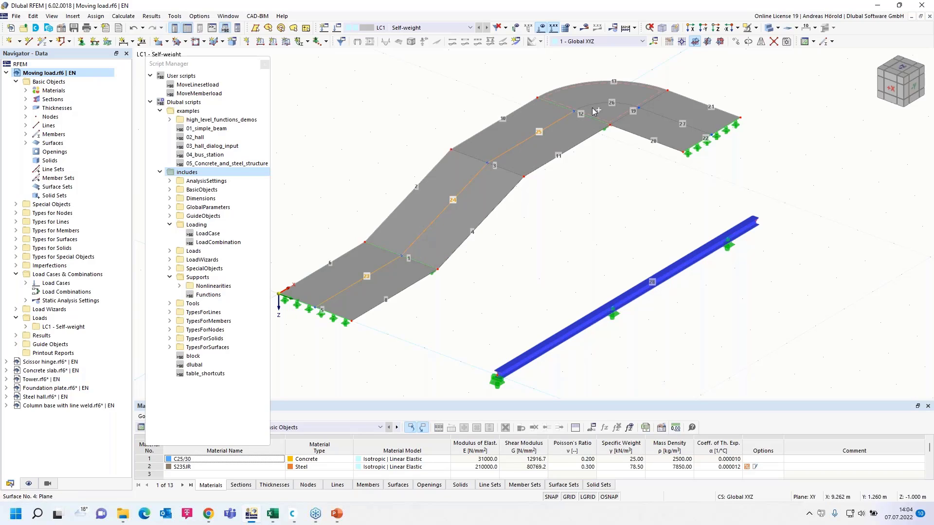
click(595, 109)
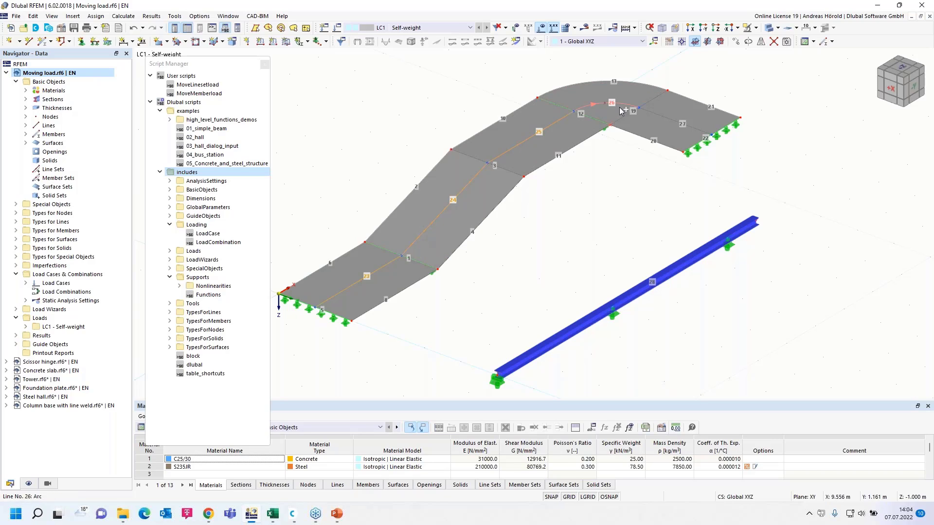
right_click(663, 118)
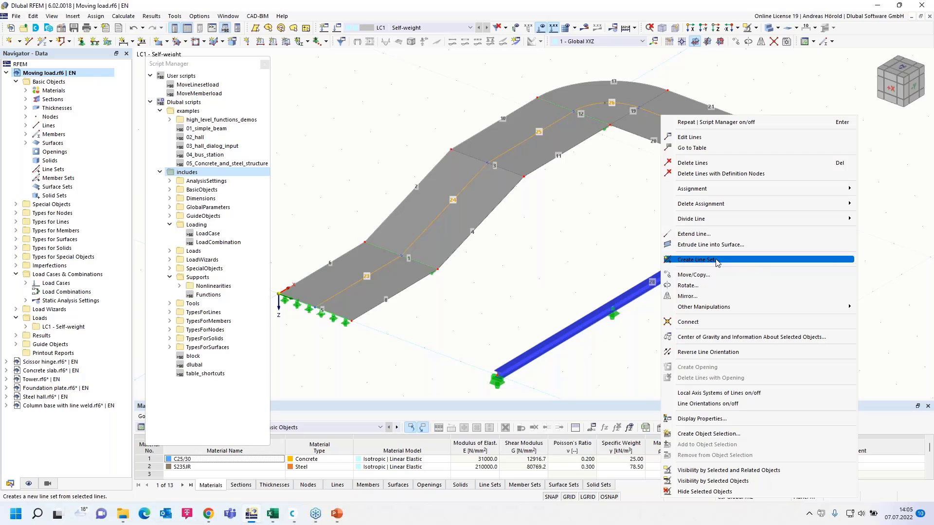
click(696, 260)
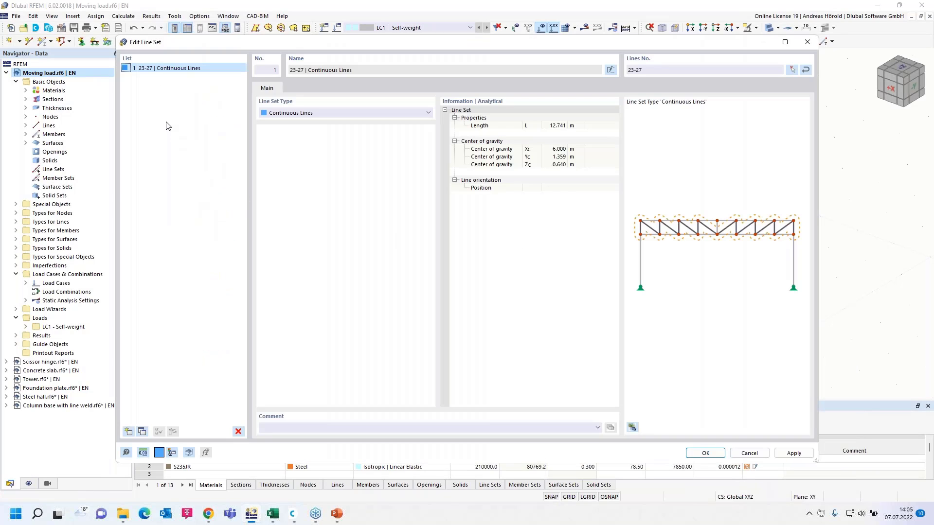
click(703, 454)
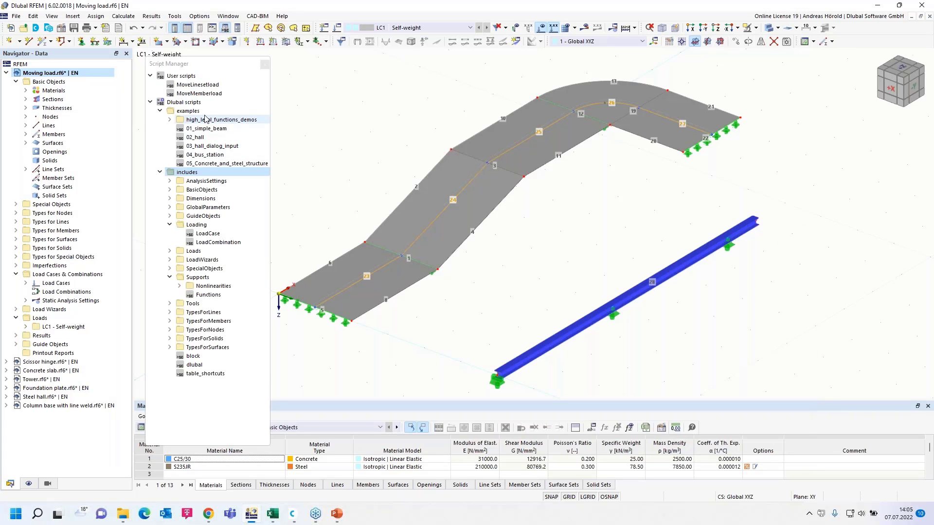
Step: Run the MoveLinesetload user script with a nodal load of 1000 N and 10 steps on line set 1
double_click(197, 85)
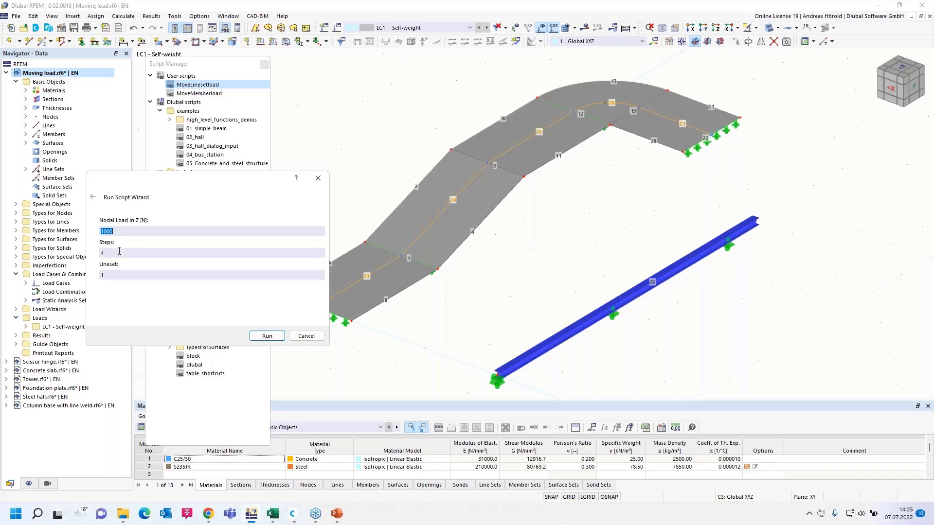
drag(120, 251, 93, 250)
click(267, 336)
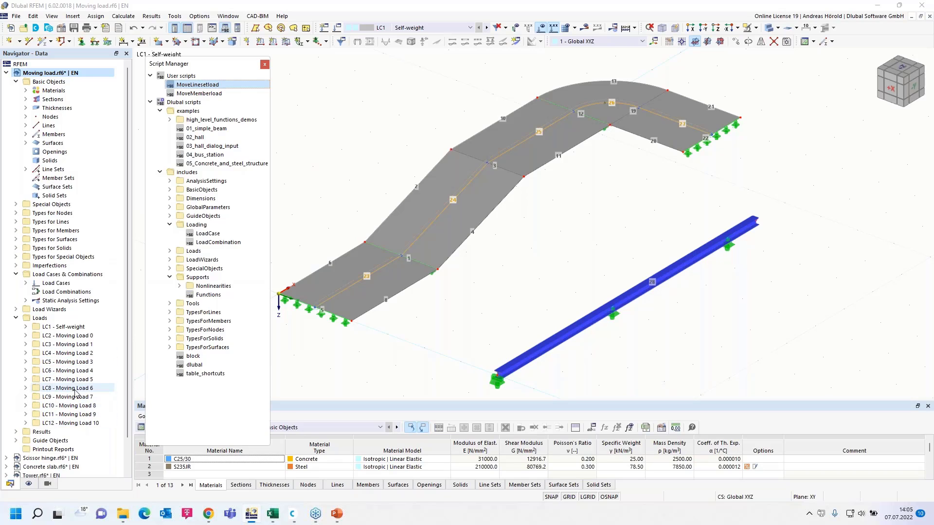
Step: Examine the moving load positions along the ramp's line set by going through load cases LC2 to LC12
click(462, 27)
click(428, 44)
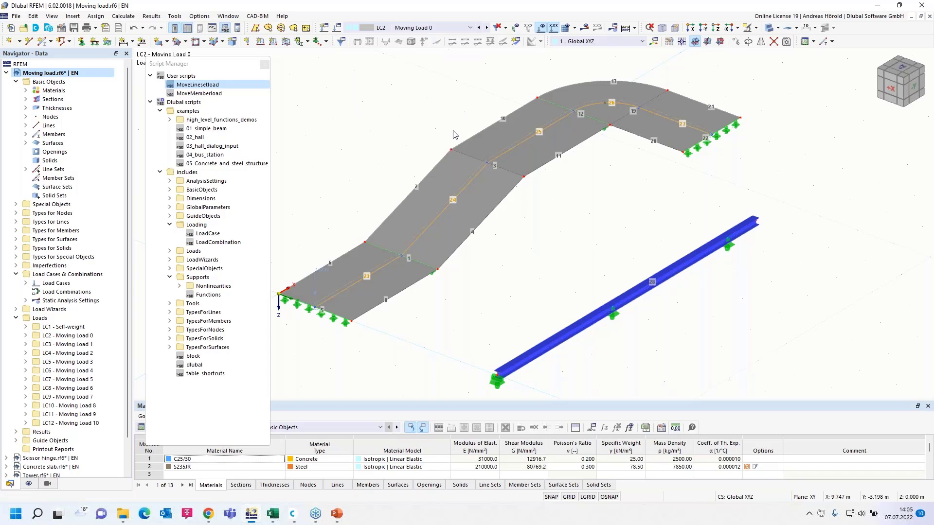
right_drag(523, 276, 515, 243)
click(361, 147)
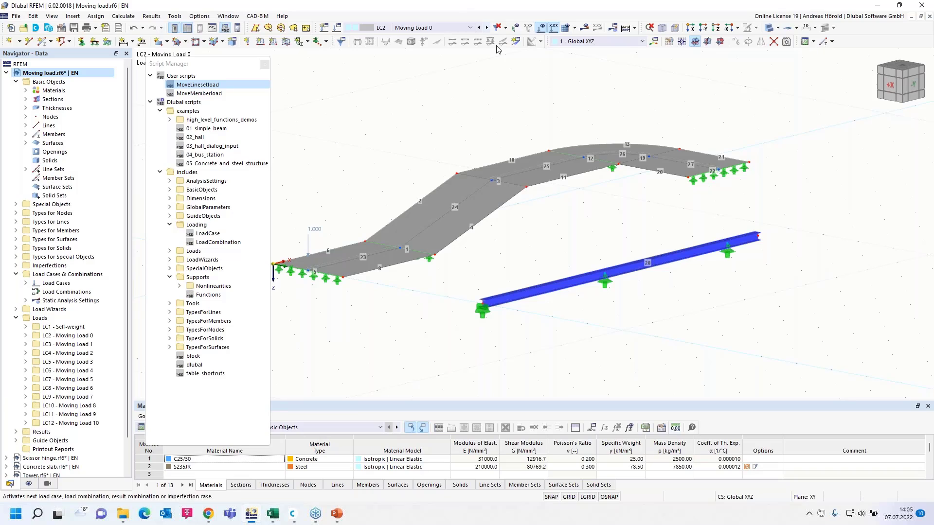
click(487, 28)
click(487, 28)
click(486, 27)
click(487, 28)
click(487, 28)
click(487, 28)
click(487, 27)
click(487, 27)
click(486, 28)
click(487, 27)
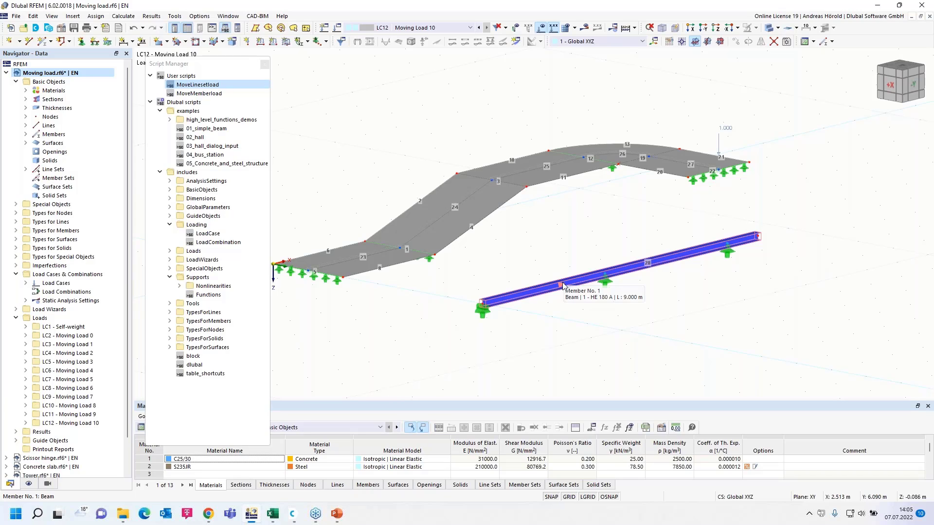
Step: Run the MoveMemberload user script with a nodal load of 2000 N and 10 steps on member 1
click(190, 97)
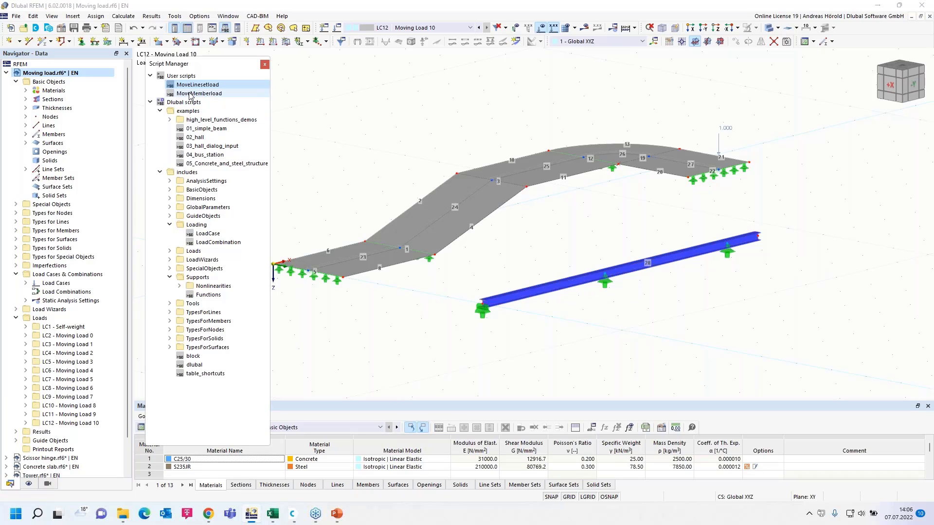
double_click(190, 94)
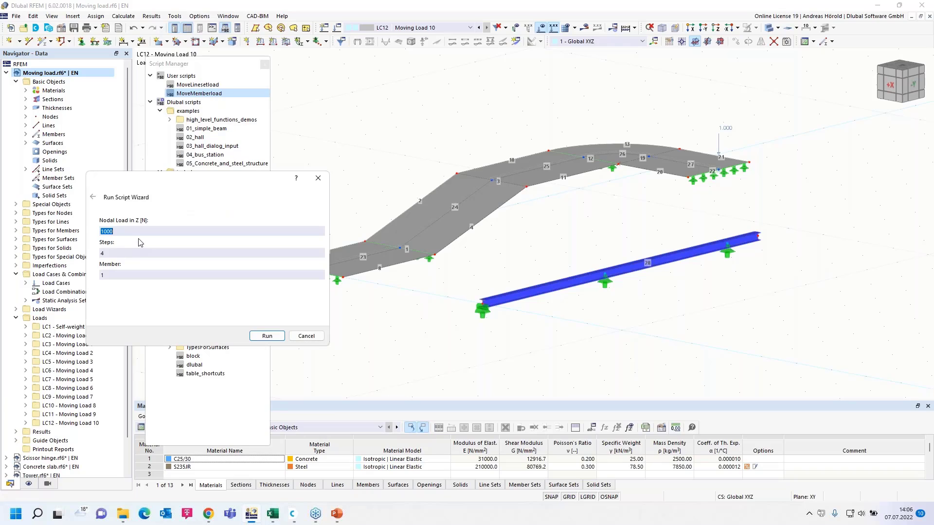
text(2)
text(10)
click(267, 336)
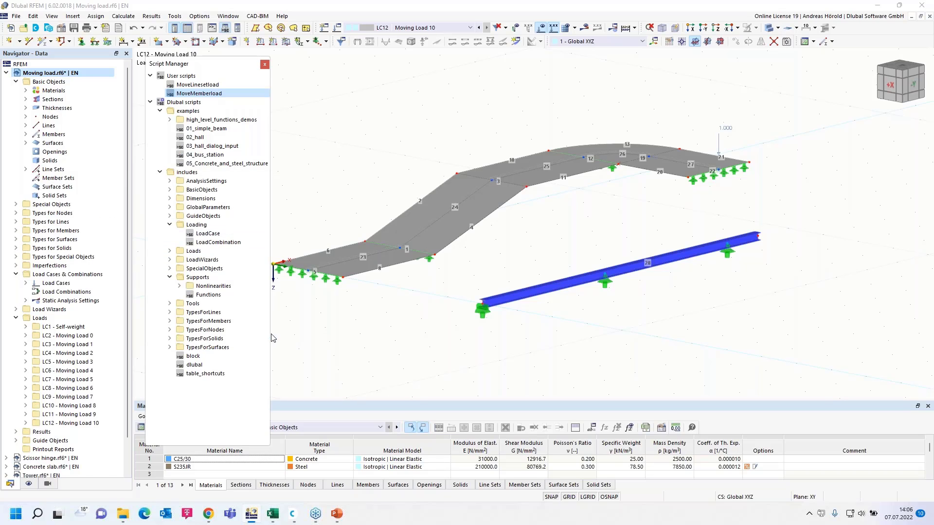
Step: Examine the moving load positions along the steel beam by going through load cases LC13 to LC23
click(487, 28)
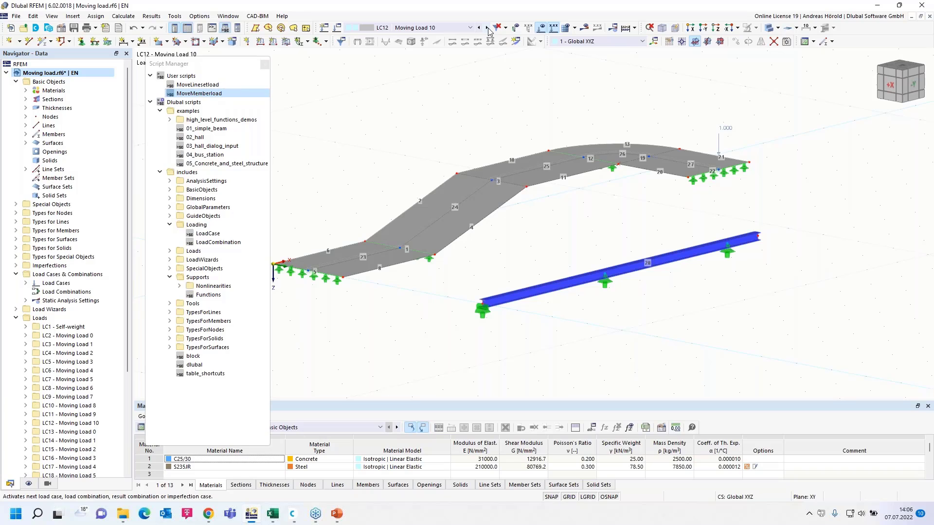
click(487, 28)
click(487, 28)
click(487, 28)
click(487, 28)
click(487, 28)
click(487, 28)
click(487, 28)
click(487, 28)
click(487, 27)
click(487, 28)
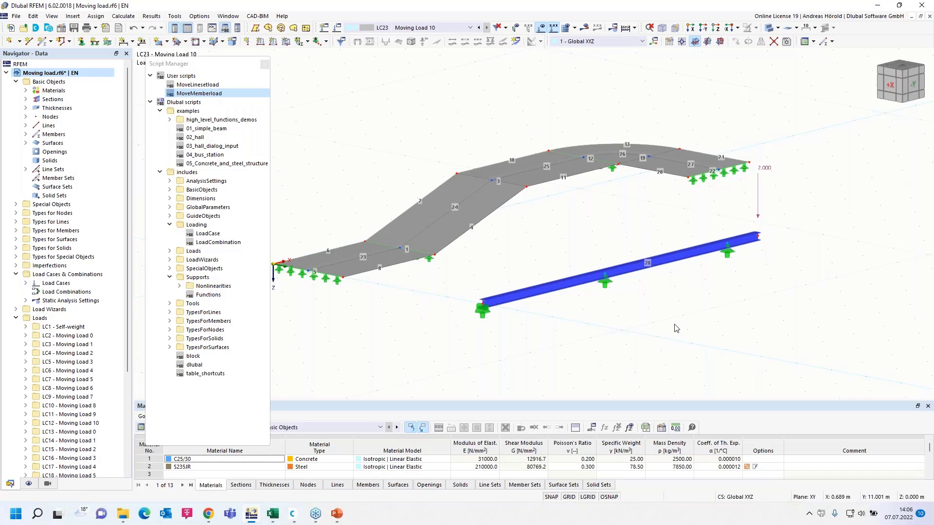
ctrl+middle_drag(673, 323, 679, 342)
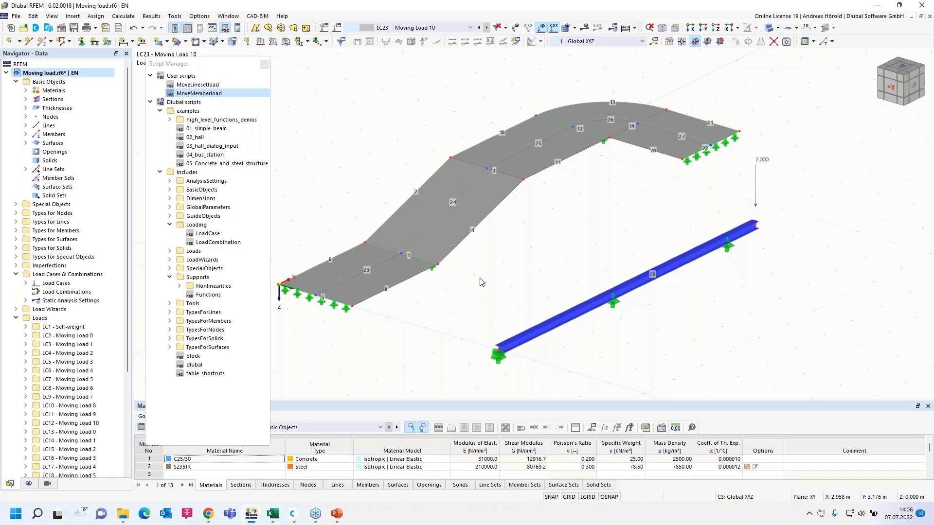
Step: Close the Script Manager, collapse the Moving load model's tree and activate the Scissor hinge model
click(265, 64)
click(16, 81)
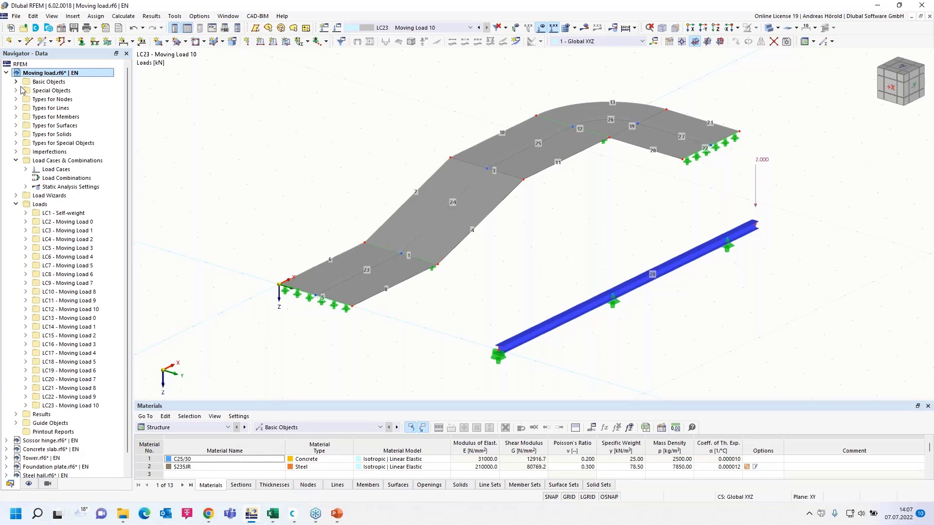
click(12, 72)
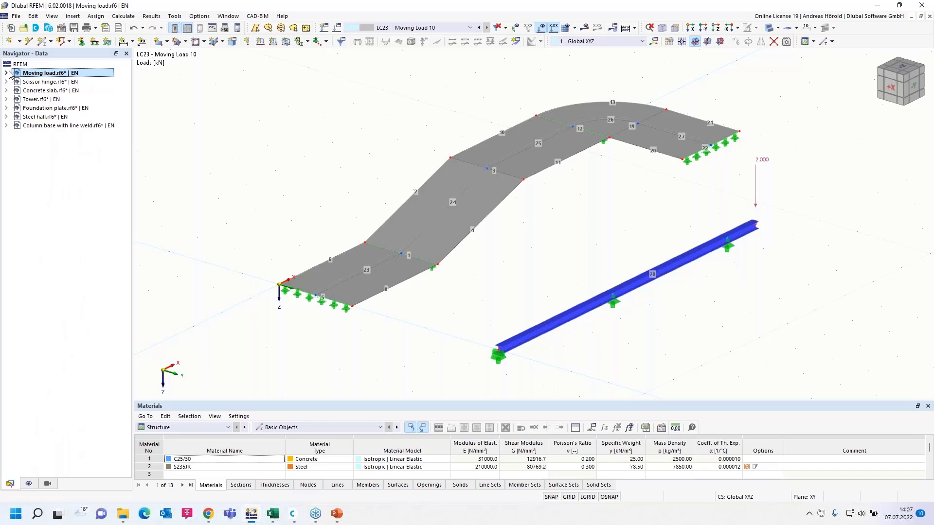
click(56, 82)
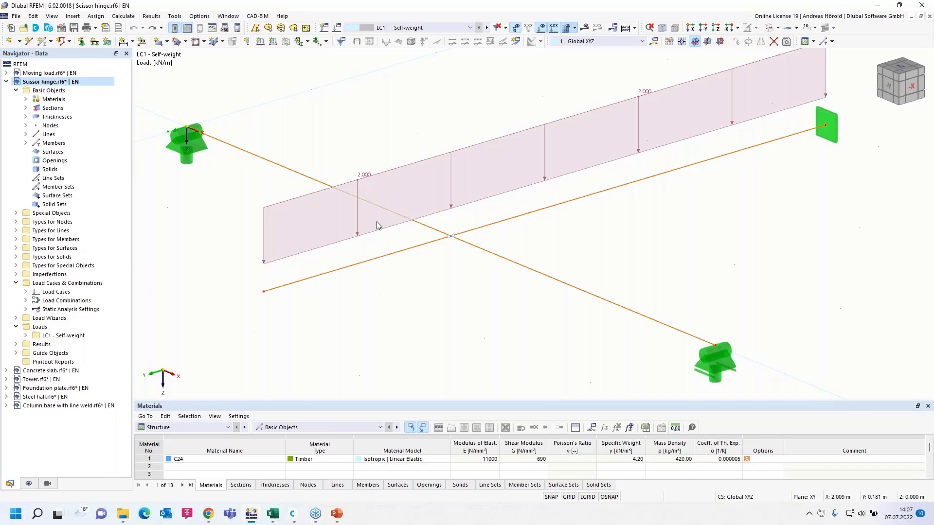
Step: Examine the two crossing timber beams from several angles in the transparent model display, and return to the wireframe display
click(778, 28)
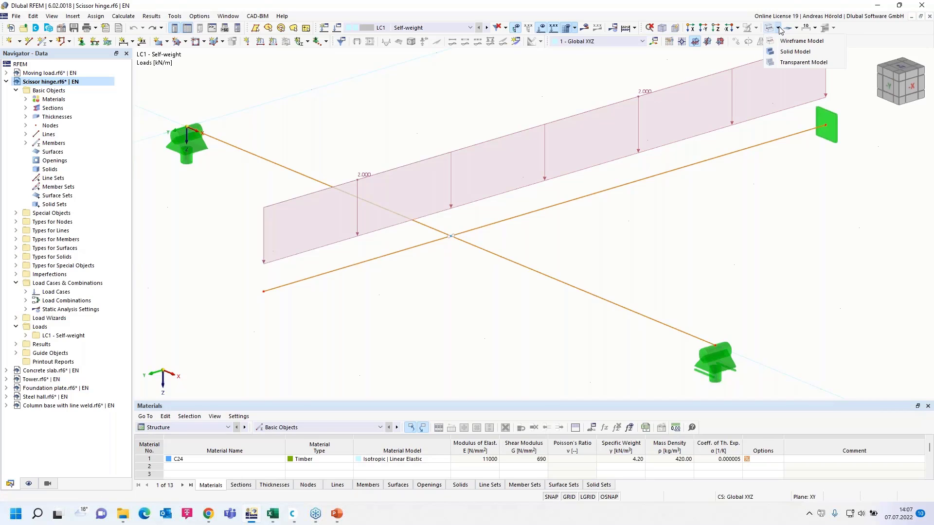
click(784, 62)
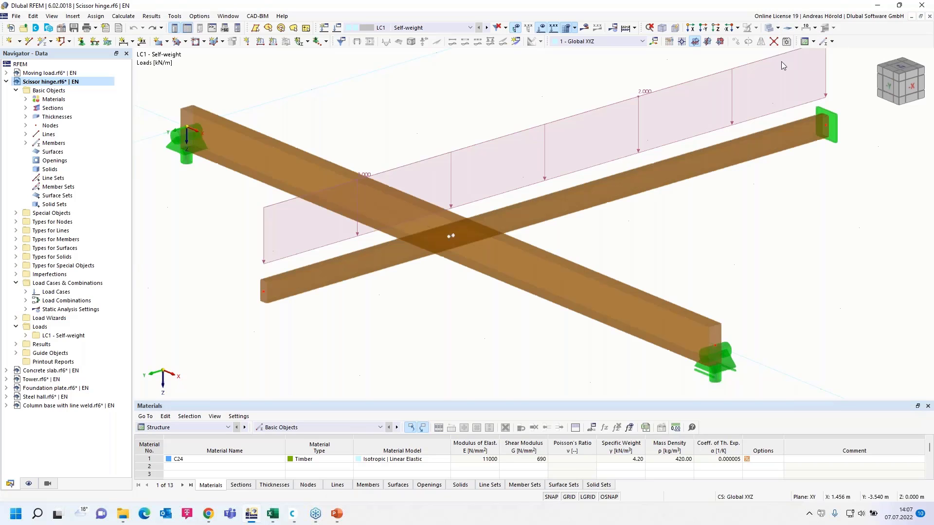
mouse_move(748, 261)
middle_down()
mouse_move(733, 234)
mouse_move(733, 206)
mouse_move(748, 256)
mouse_move(752, 243)
middle_up()
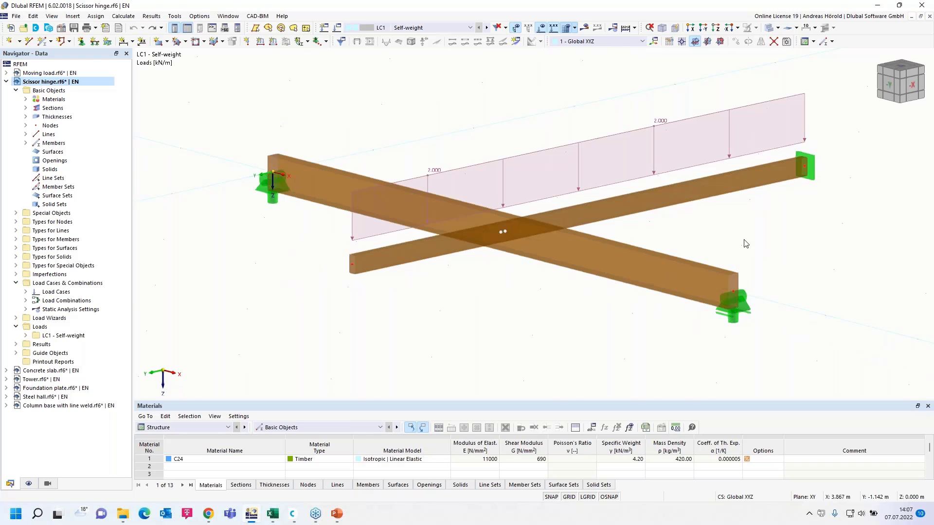
middle_drag(746, 243, 726, 233)
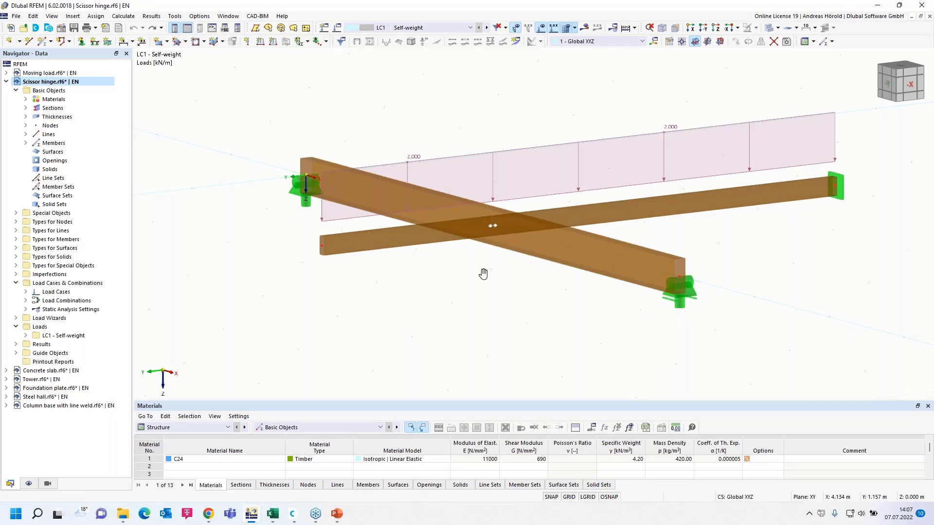
ctrl+middle_drag(481, 271, 597, 199)
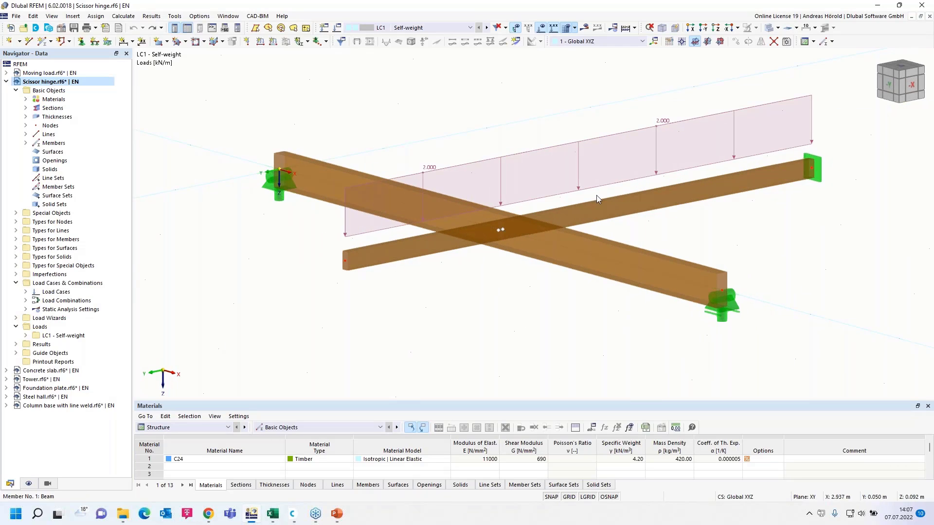
click(777, 27)
click(780, 41)
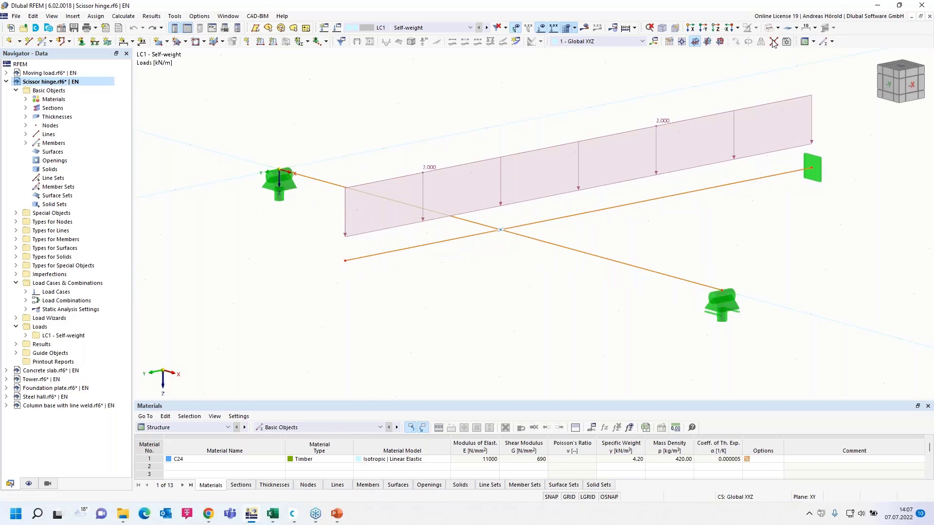
Step: Examine the hinge conditions, coordinate system options and scissor hinge setting of the hinge at the start of member 2
scroll(498, 278, up, 5)
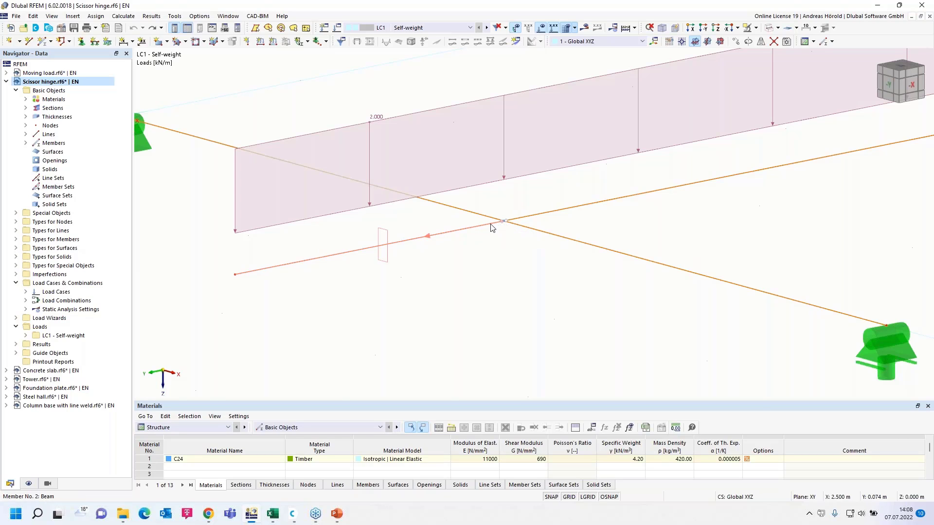
double_click(491, 229)
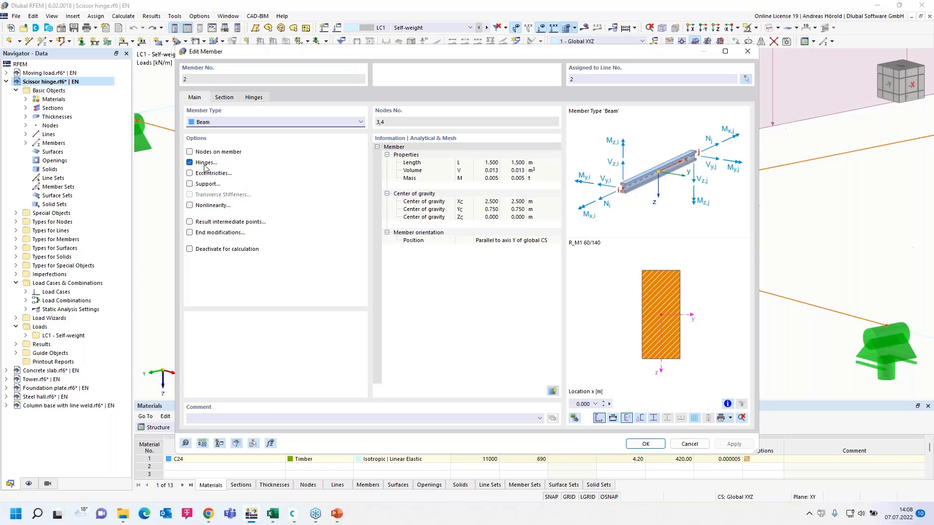
click(254, 98)
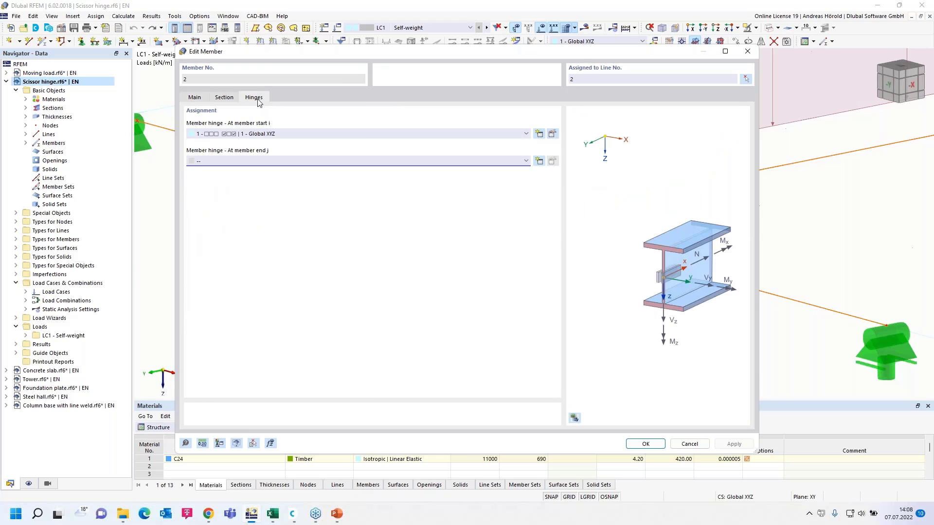
click(553, 133)
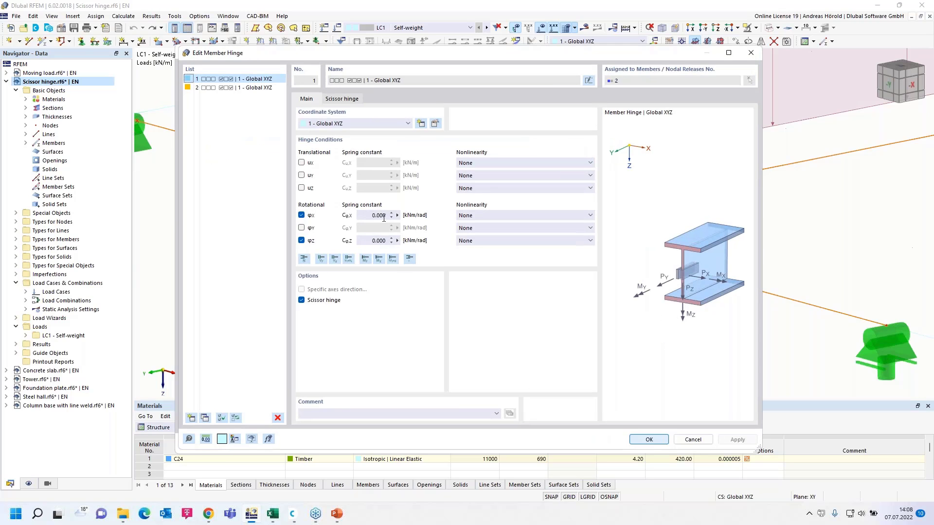
click(361, 125)
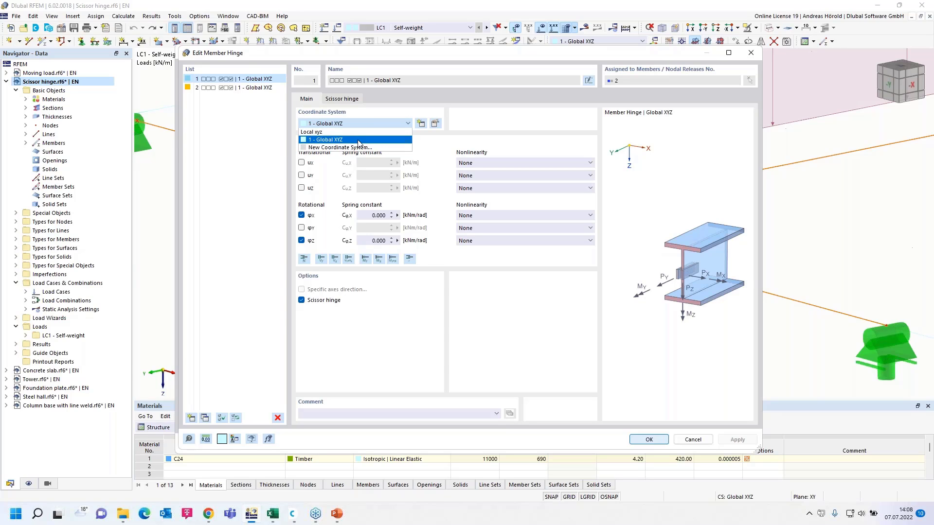
click(359, 140)
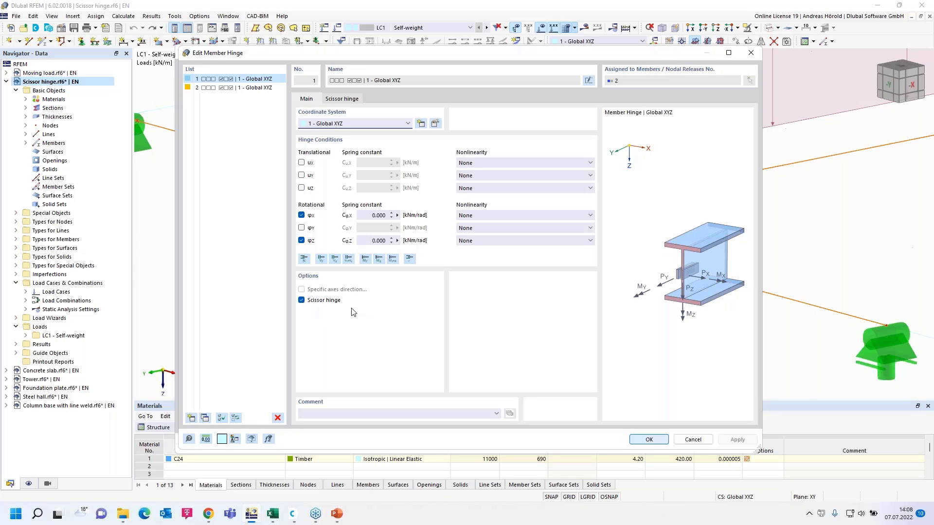
click(693, 439)
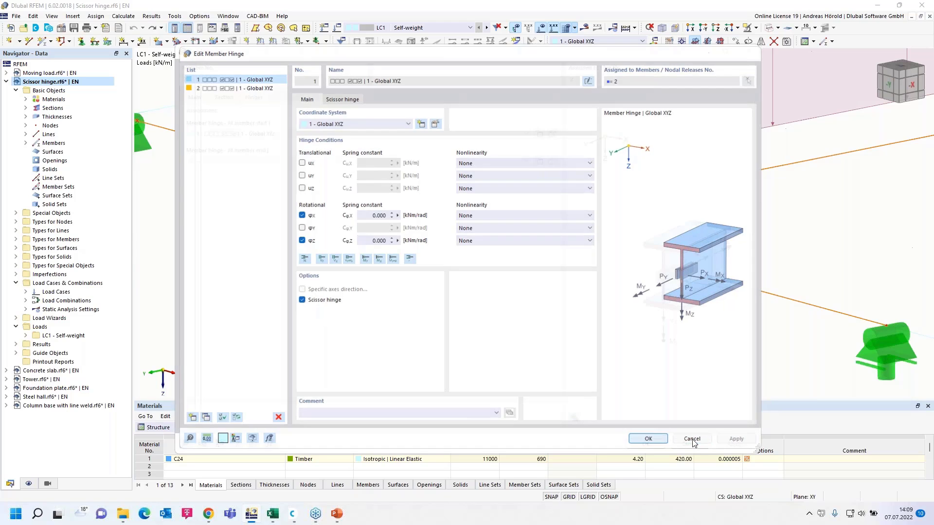
click(690, 445)
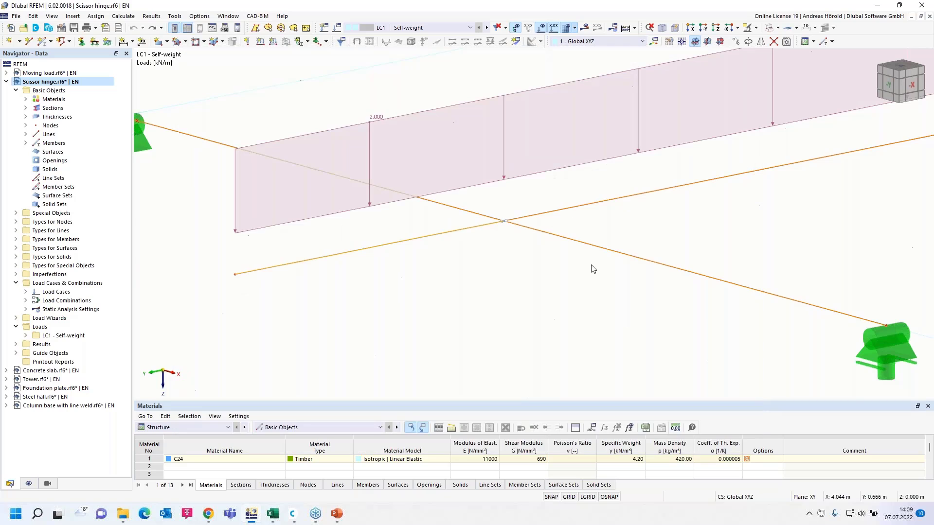
Step: Examine the hinge conditions and scissor hinge setting of the hinge at the end of member 3
double_click(548, 215)
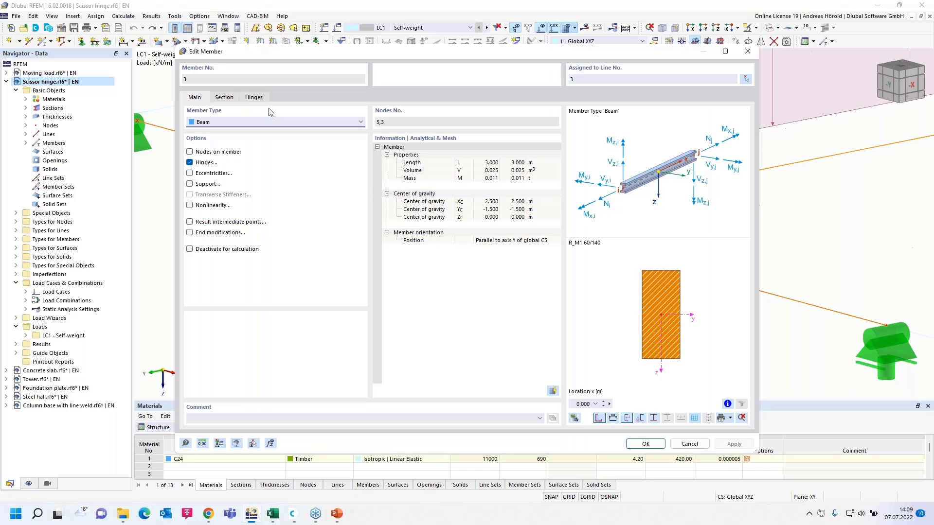
click(255, 97)
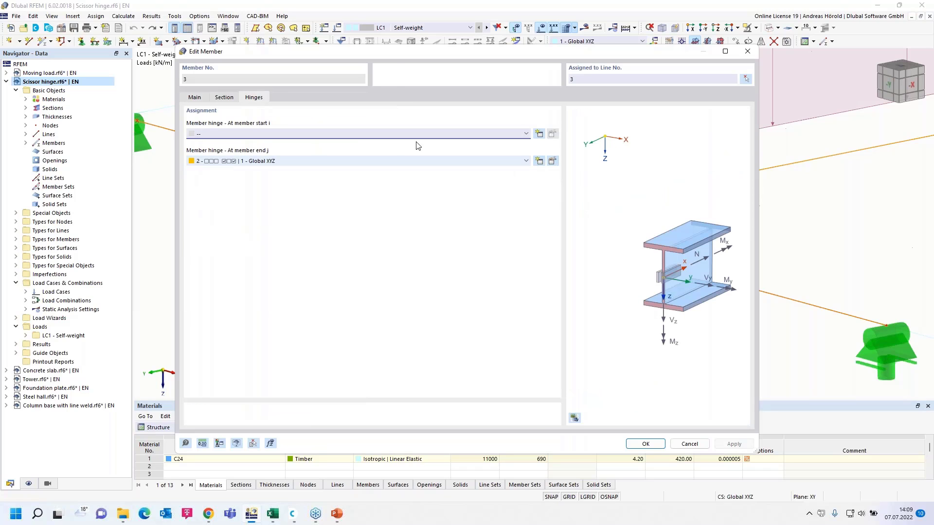
click(553, 162)
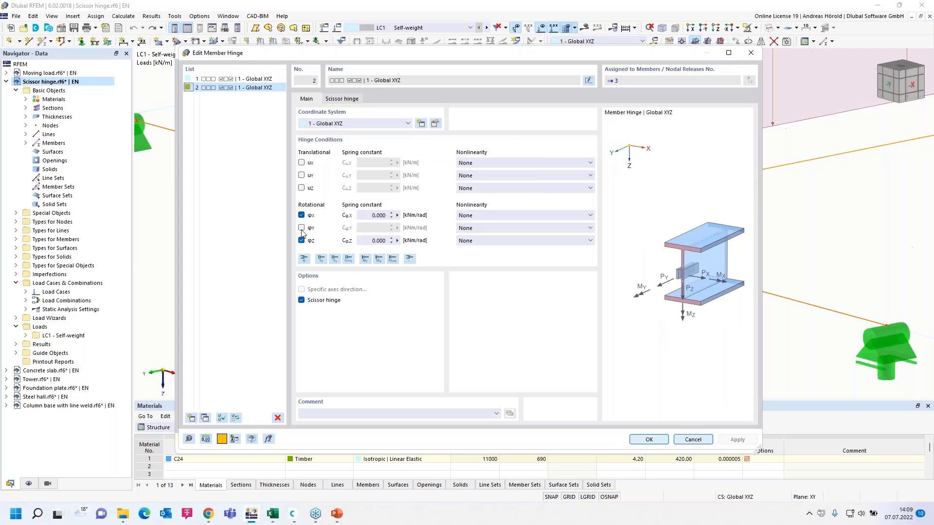
click(693, 439)
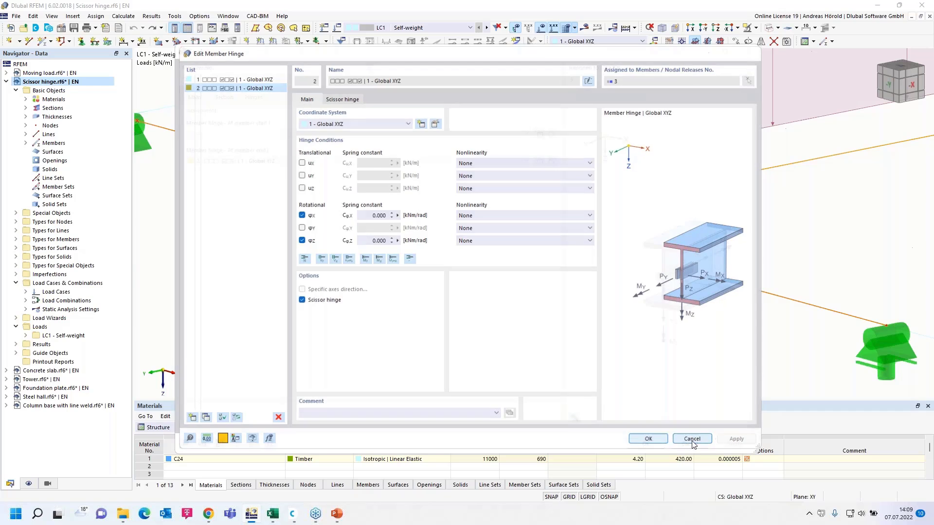
click(690, 444)
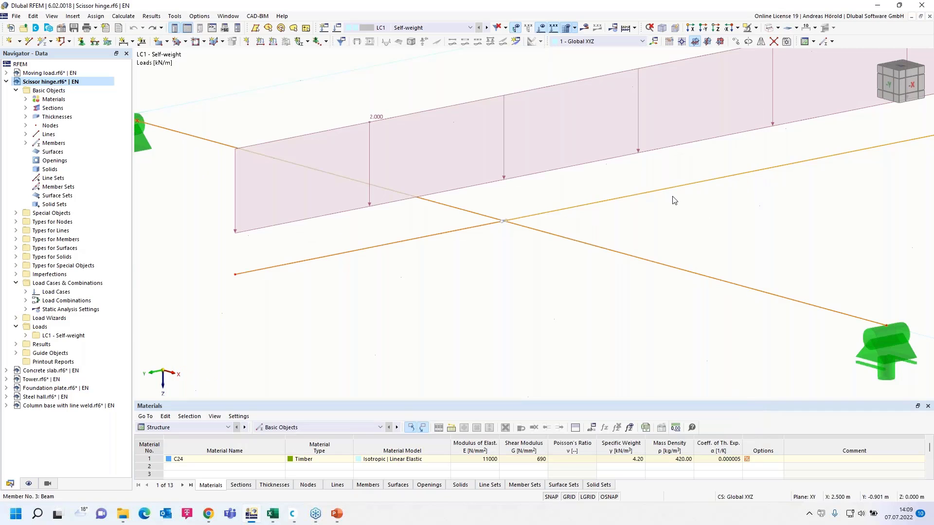
Step: Try to calculate load case LC1 with separate hinge definitions assigned to members 2 and 3
click(587, 30)
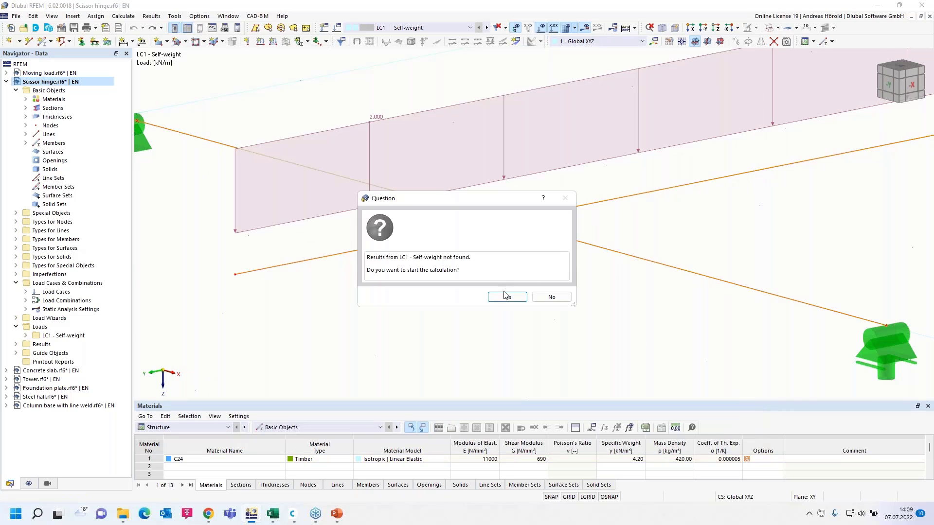
click(507, 295)
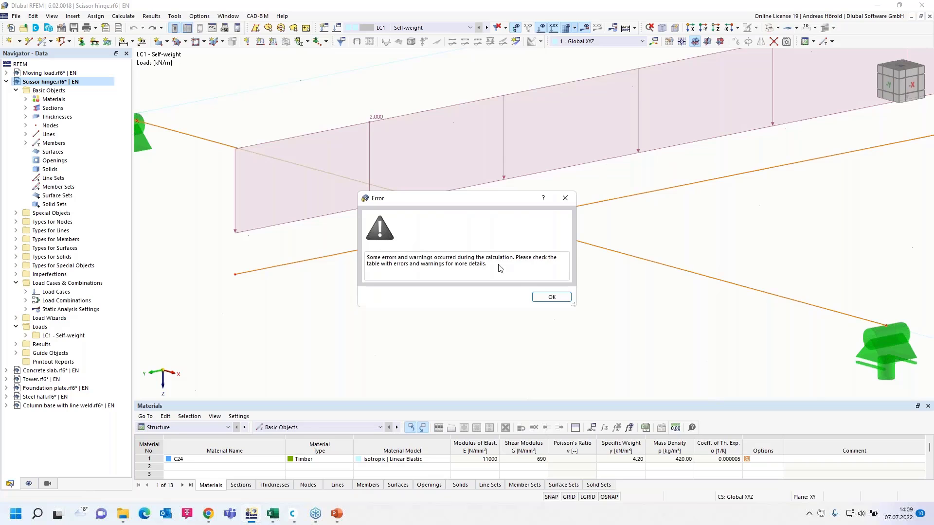
click(552, 298)
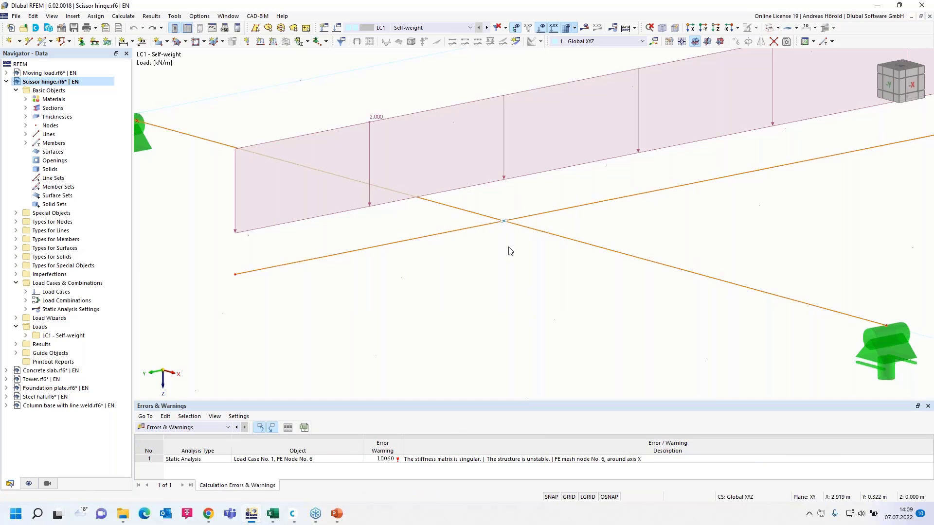
Step: Assign member hinge 1 to the end of member 3 at the beam crossing
double_click(526, 220)
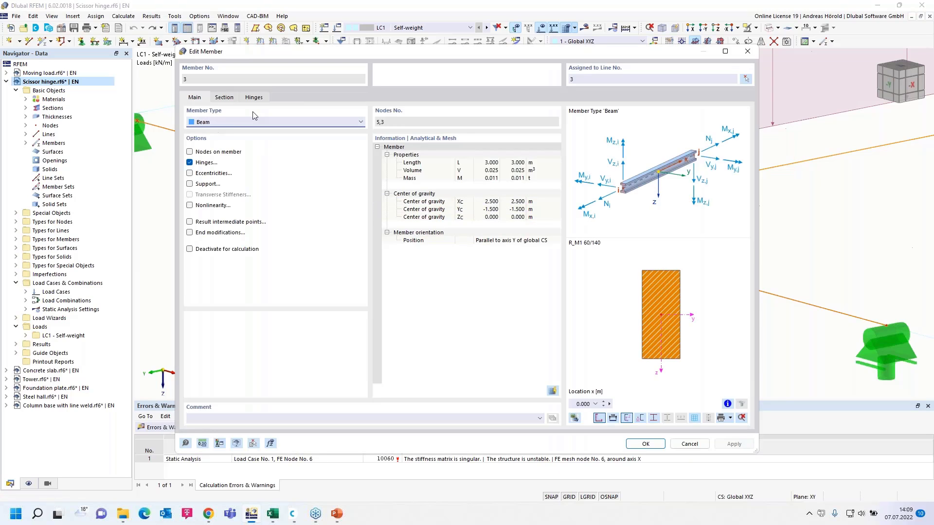
click(254, 97)
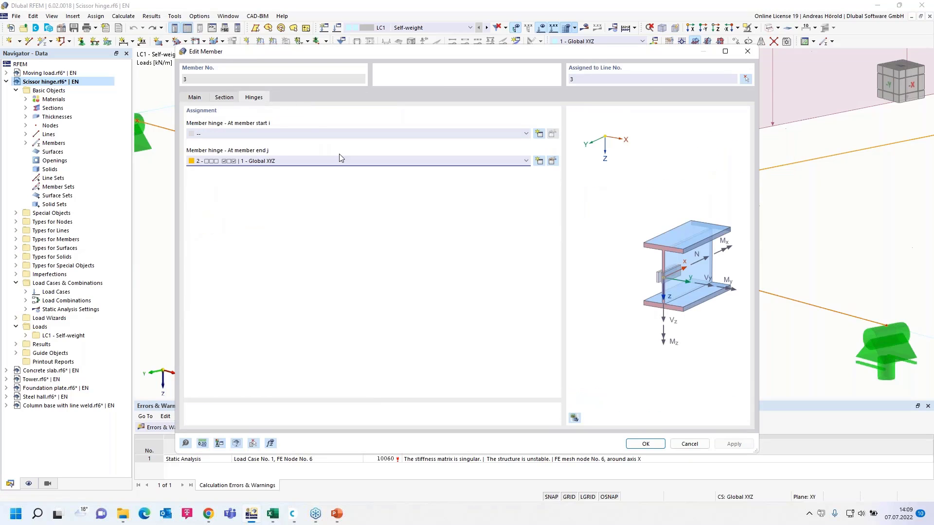
click(302, 162)
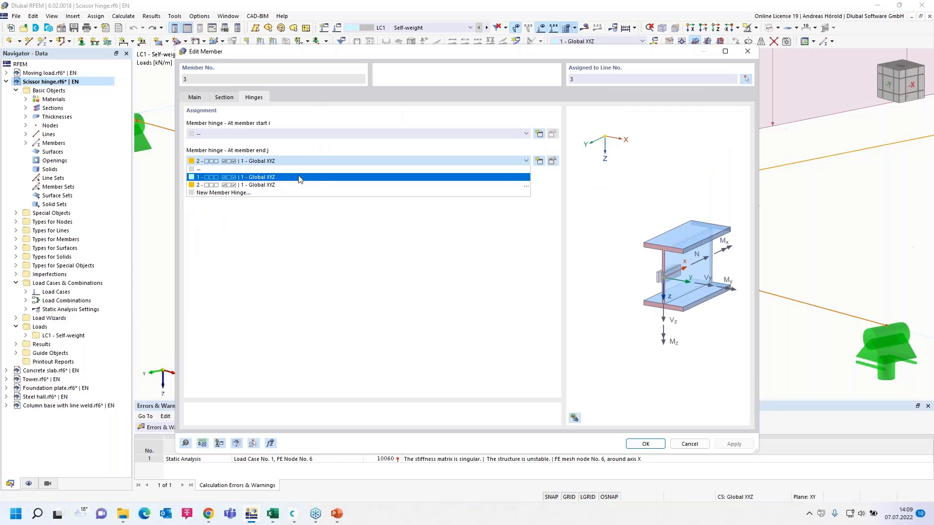
click(299, 178)
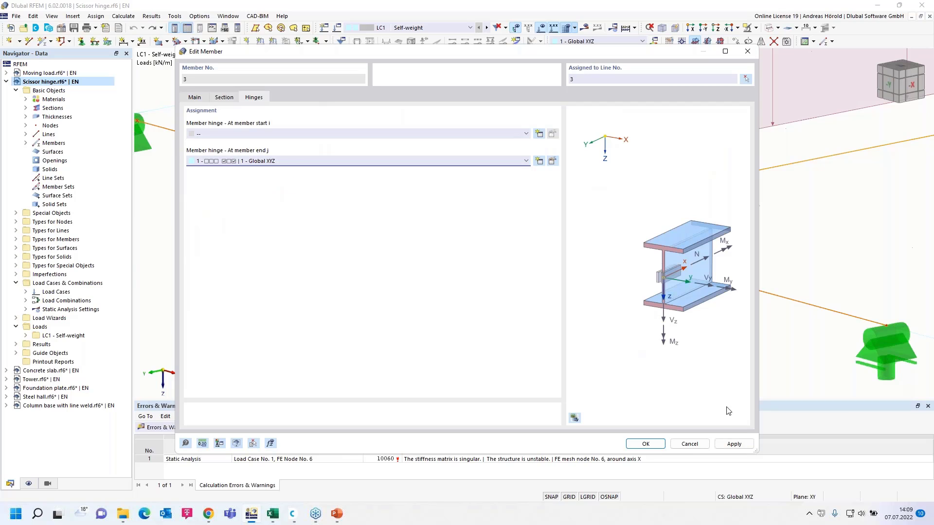
click(645, 444)
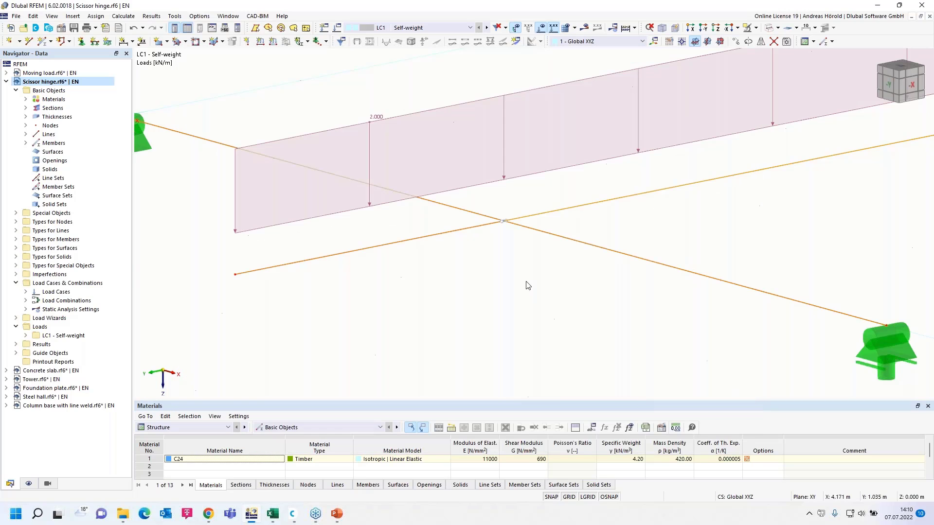
Step: Calculate load case LC1 - Self-weight with the common scissor hinge and show its results
mouse_move(506, 224)
click(585, 29)
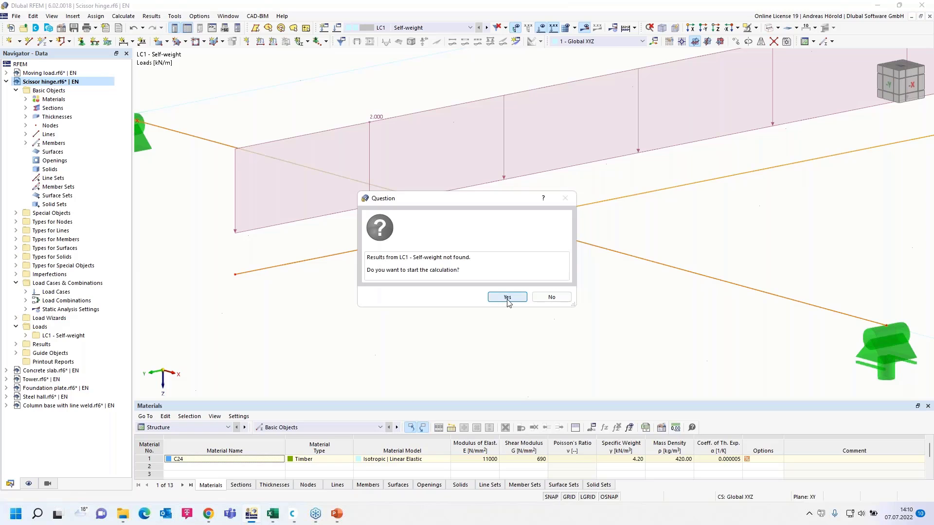
click(507, 298)
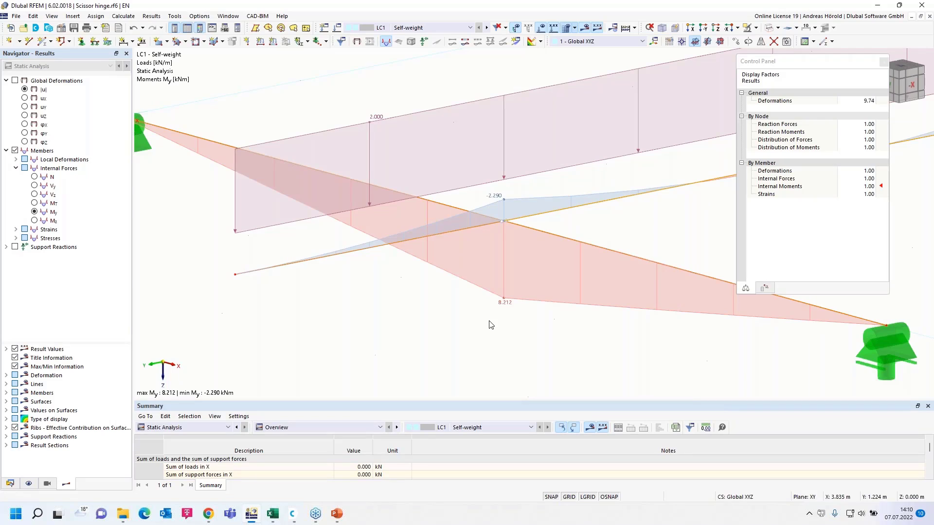
Step: Compare the bending moments My and the torsional moments MT of the crossing beams
scroll(491, 325, down, 1)
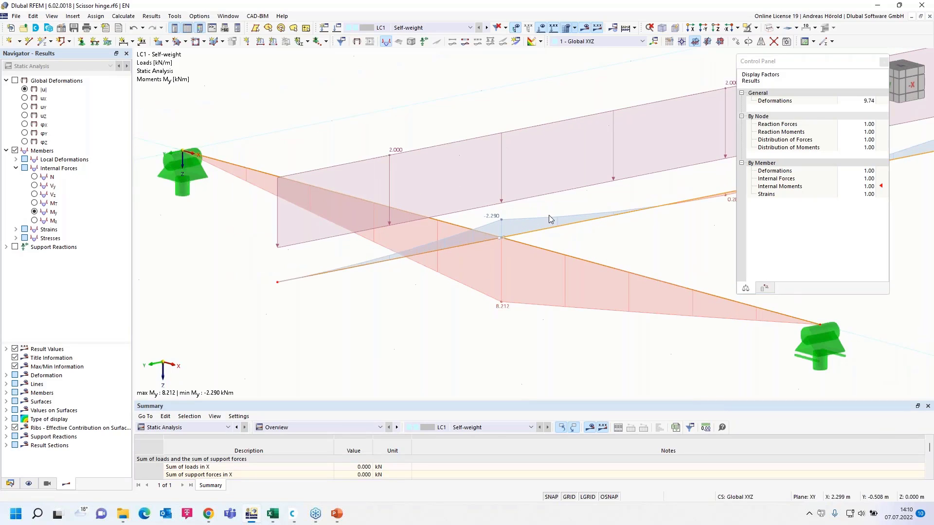
ctrl+middle_drag(525, 334, 523, 265)
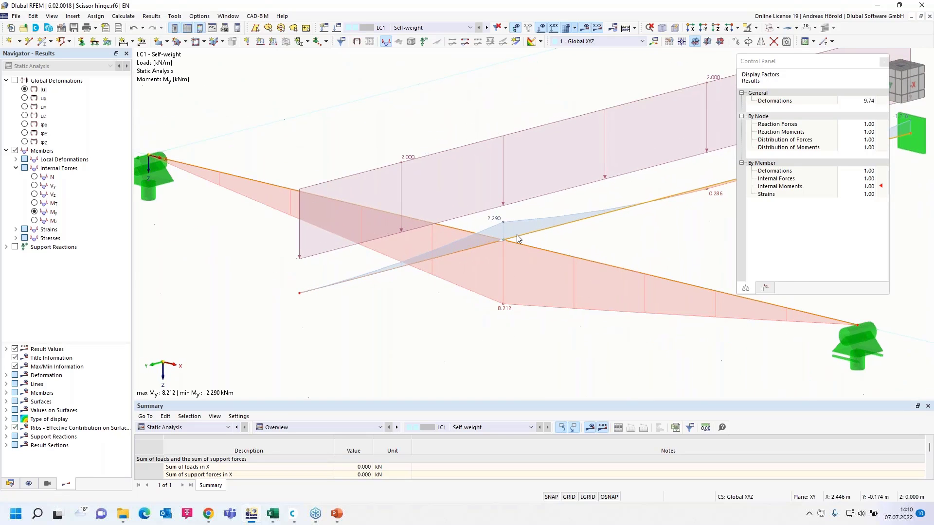
click(34, 203)
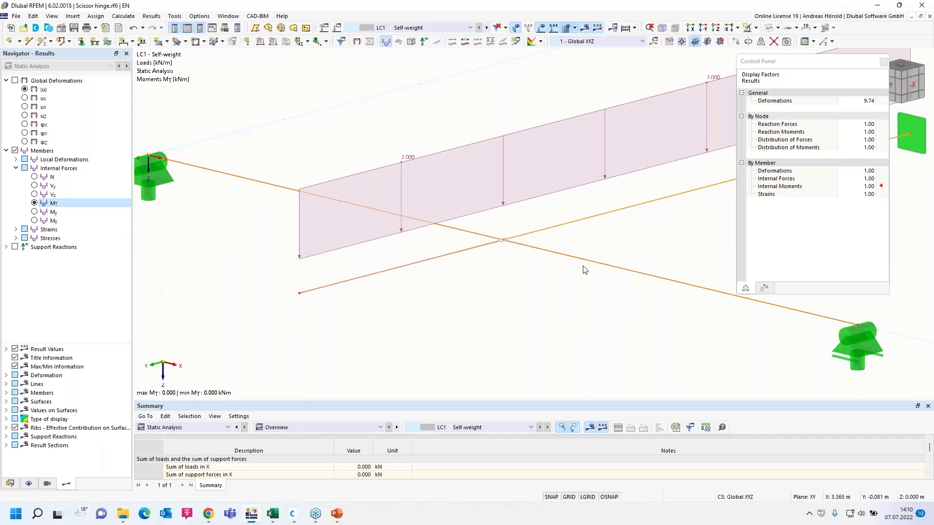
click(34, 212)
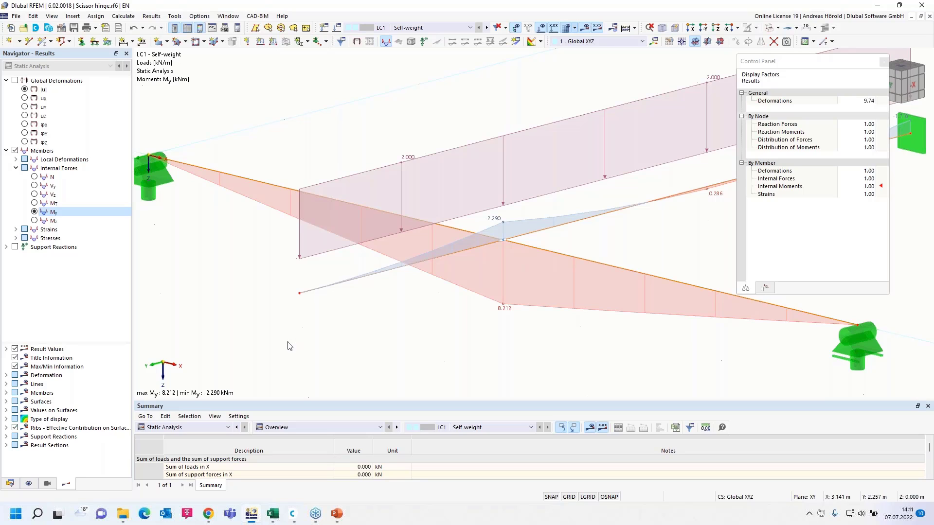
Step: Collapse the Scissor hinge model's tree and activate the Concrete slab model
click(9, 485)
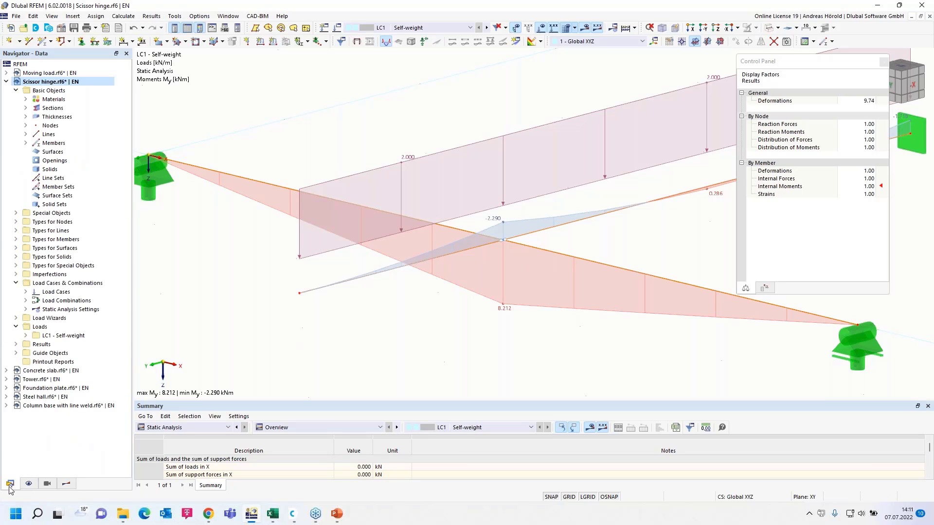
click(6, 82)
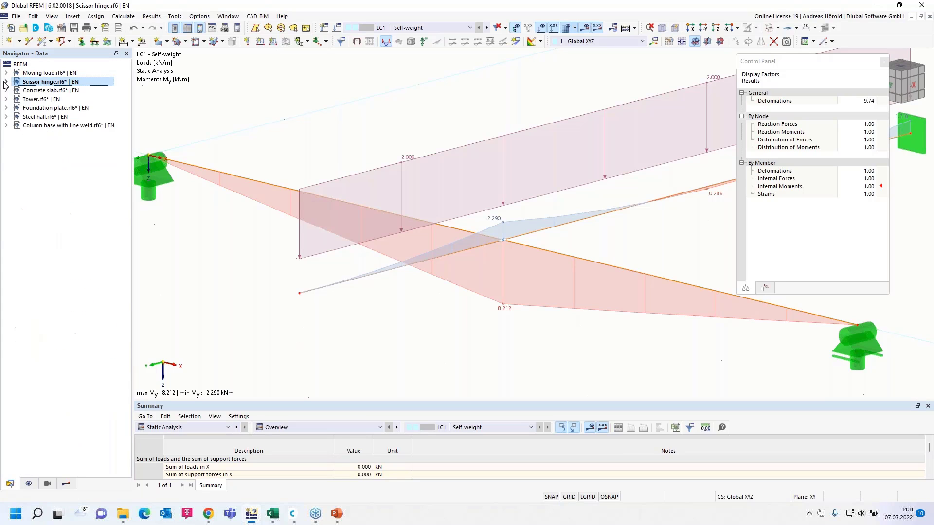
click(49, 91)
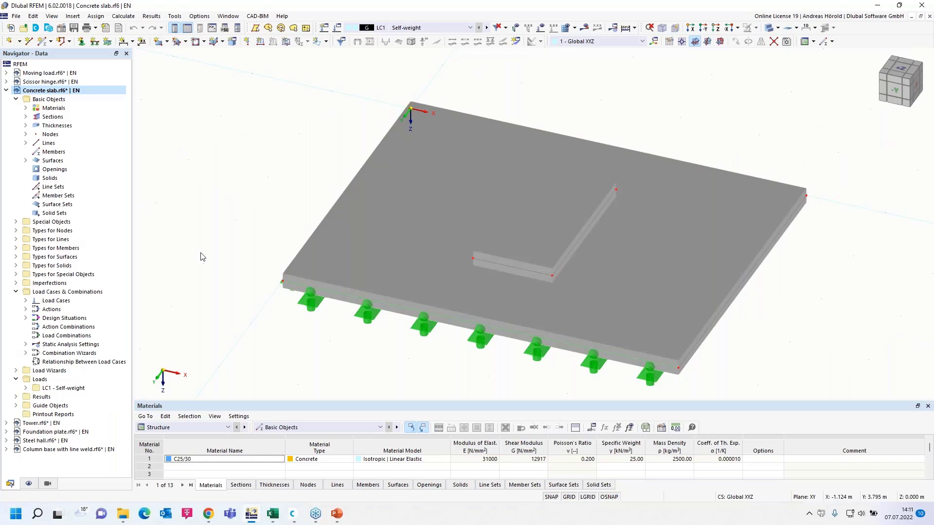
Step: Inspect the concrete slab with its smaller inner surface, and display the model in wireframe mode
right_drag(201, 253, 193, 223)
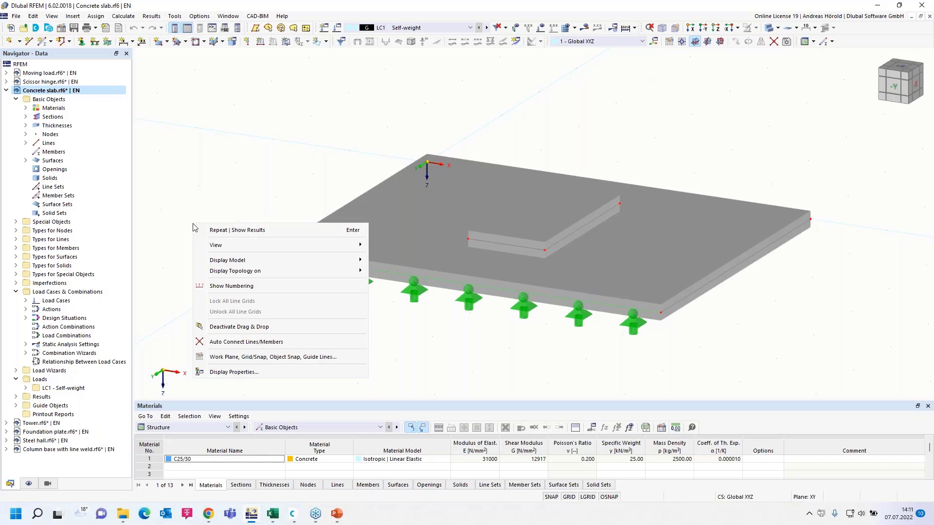
click(460, 350)
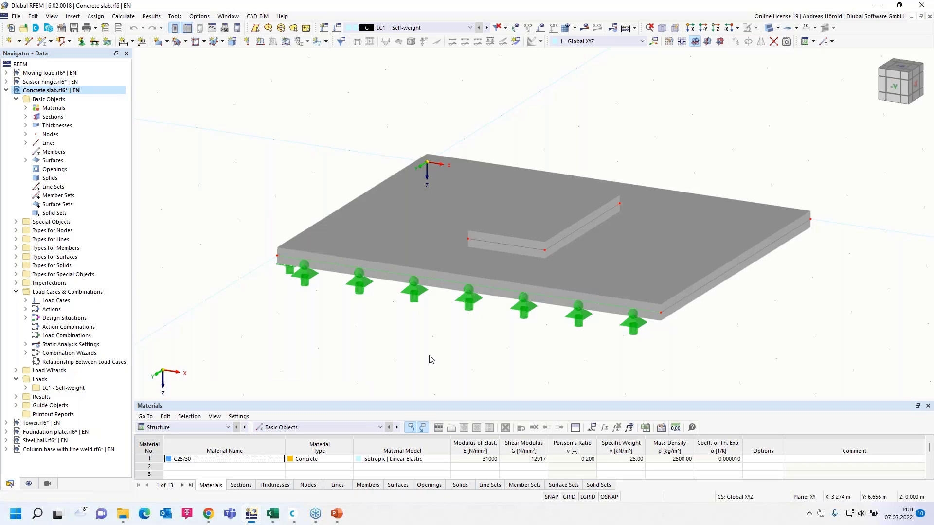
ctrl+middle_drag(430, 360, 439, 335)
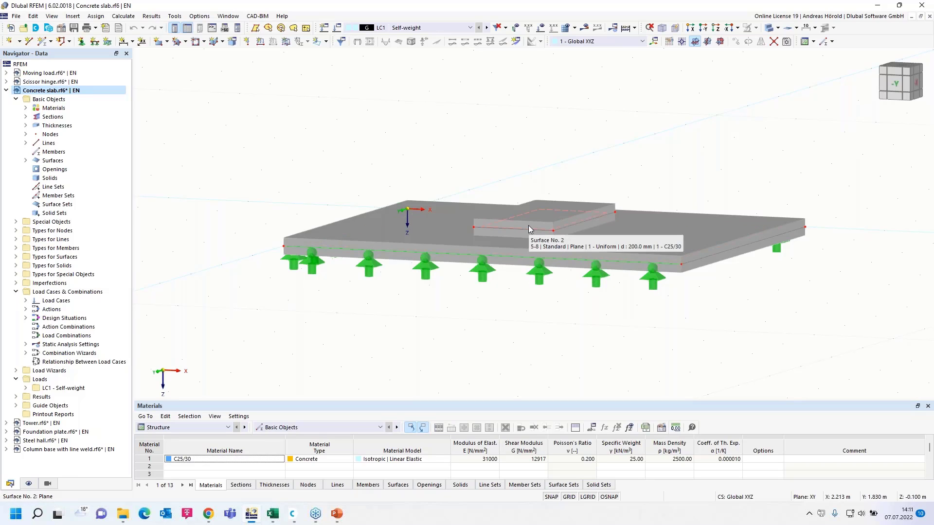
click(778, 28)
click(801, 41)
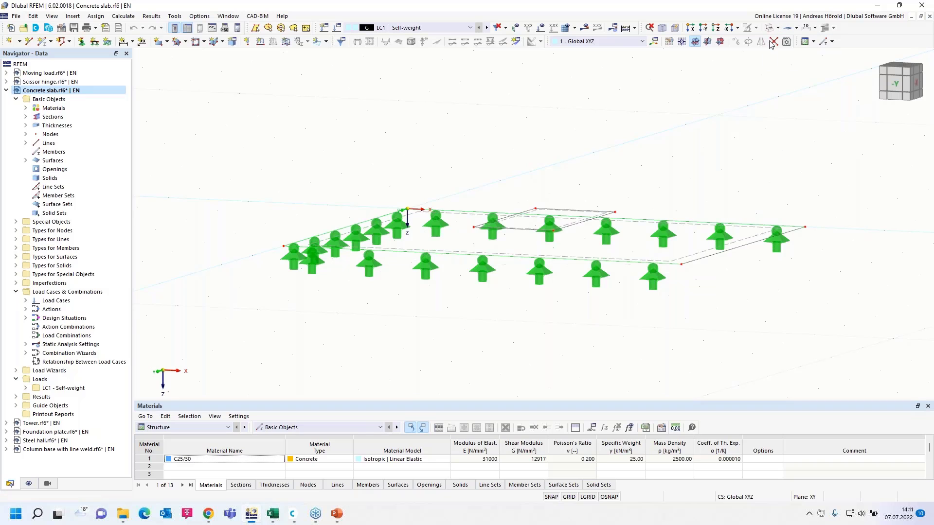
ctrl+middle_drag(560, 364, 573, 351)
right_drag(573, 350, 572, 397)
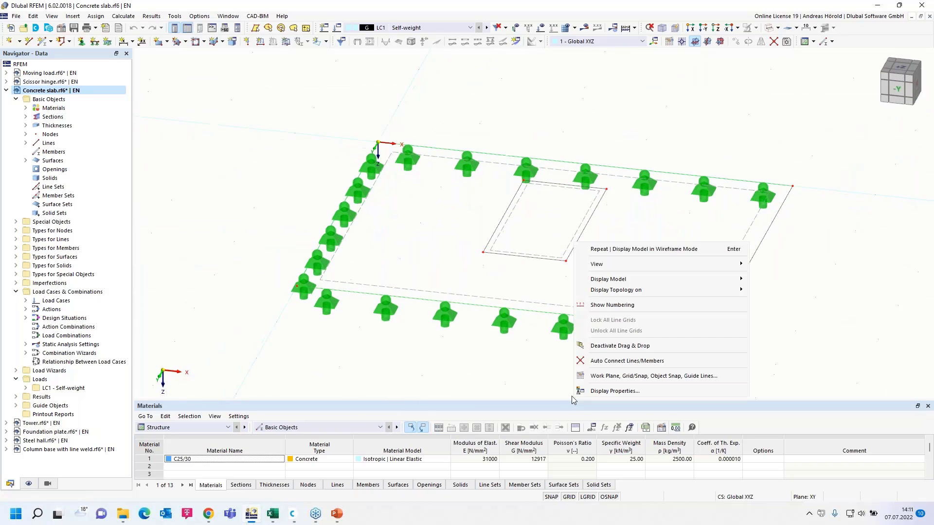
Step: Start a new surface contact with inner surface 2 as group 1 and slab surface 1 as group 2
click(357, 392)
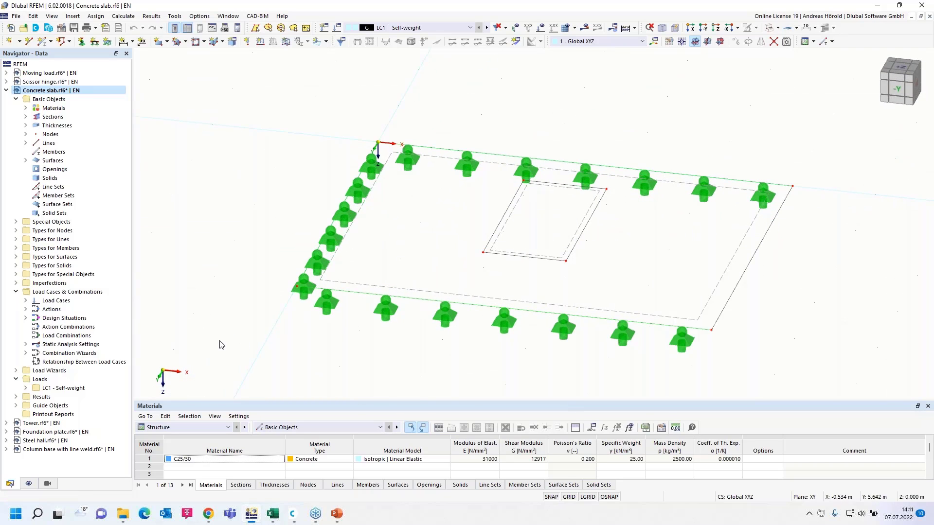
click(13, 216)
click(15, 221)
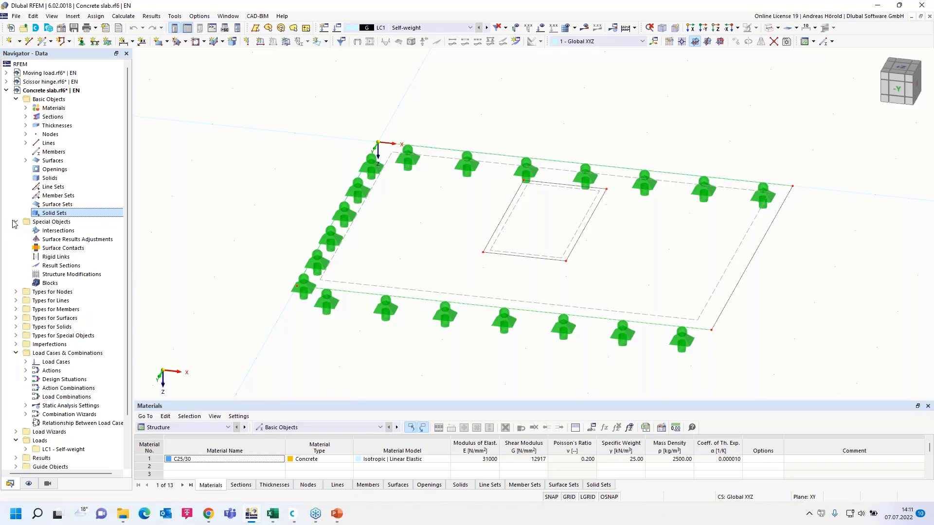
right_click(66, 251)
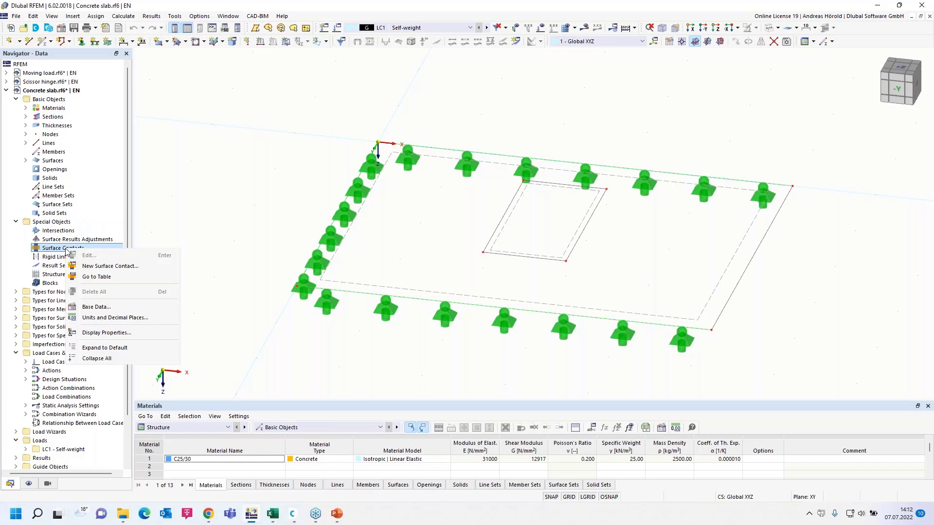
click(123, 271)
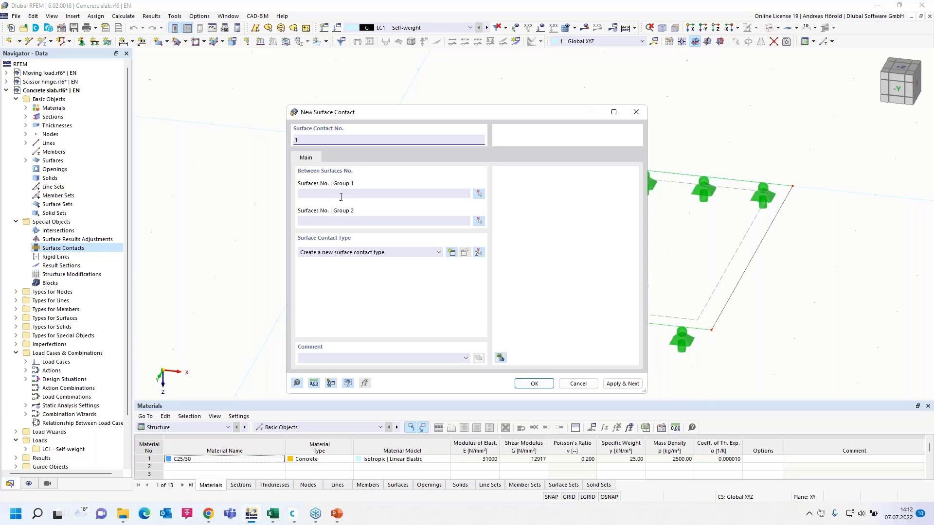
click(479, 194)
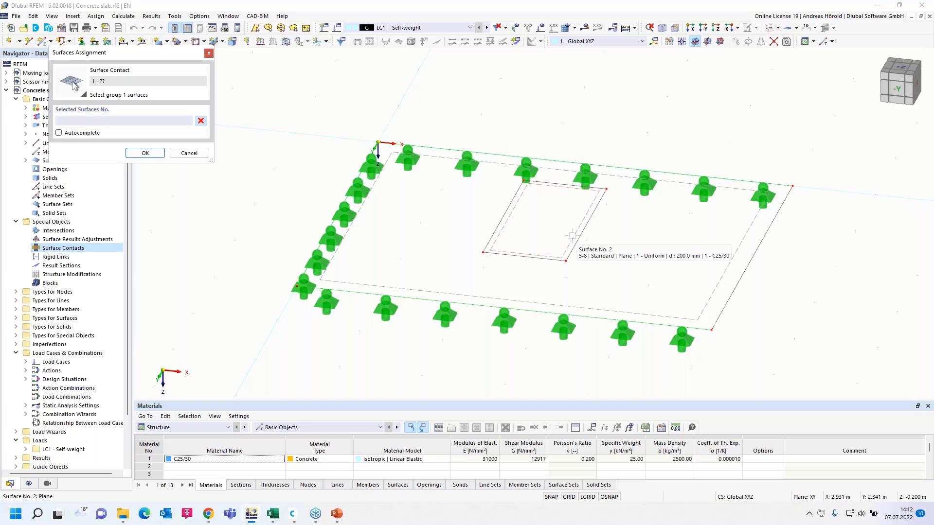
click(572, 235)
click(145, 153)
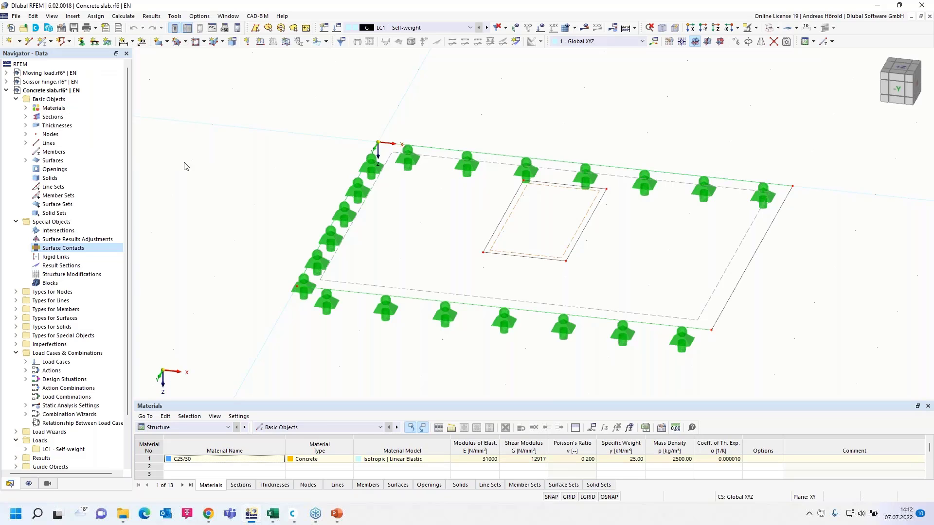
click(479, 221)
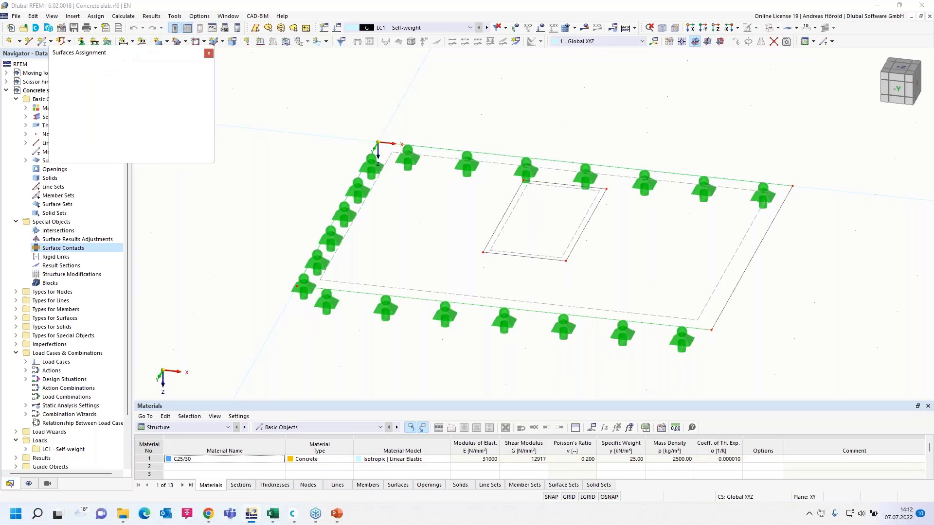
click(570, 306)
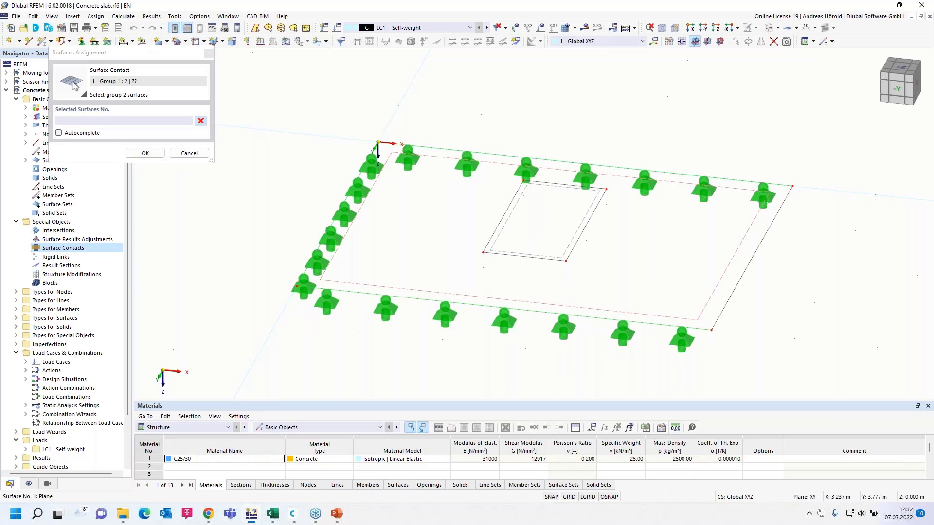
click(145, 153)
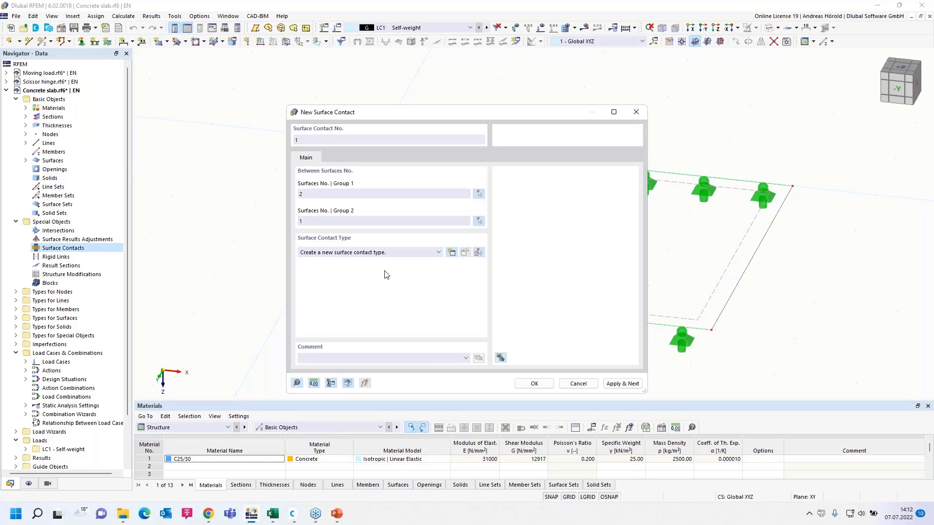
Step: Create a surface contact type with full force transmission perpendicular to the surfaces and rigid friction parallel to them
click(451, 253)
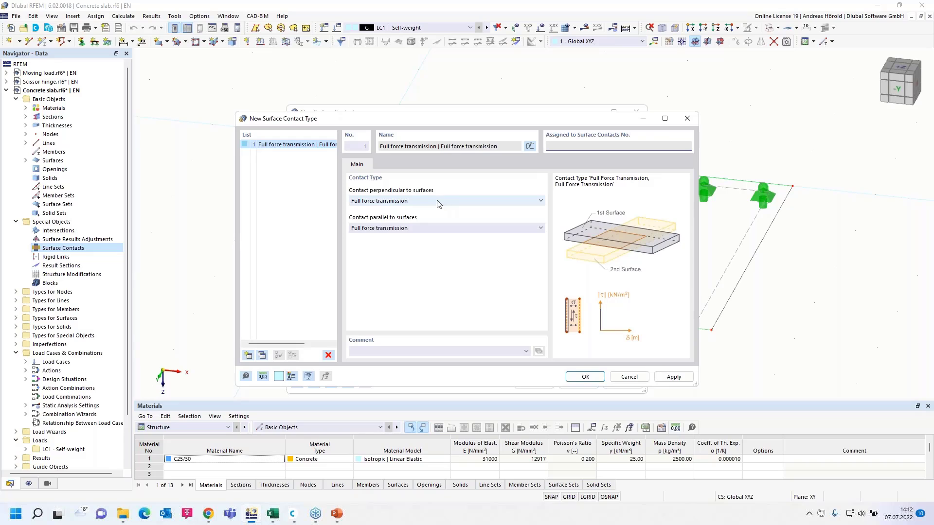
click(540, 201)
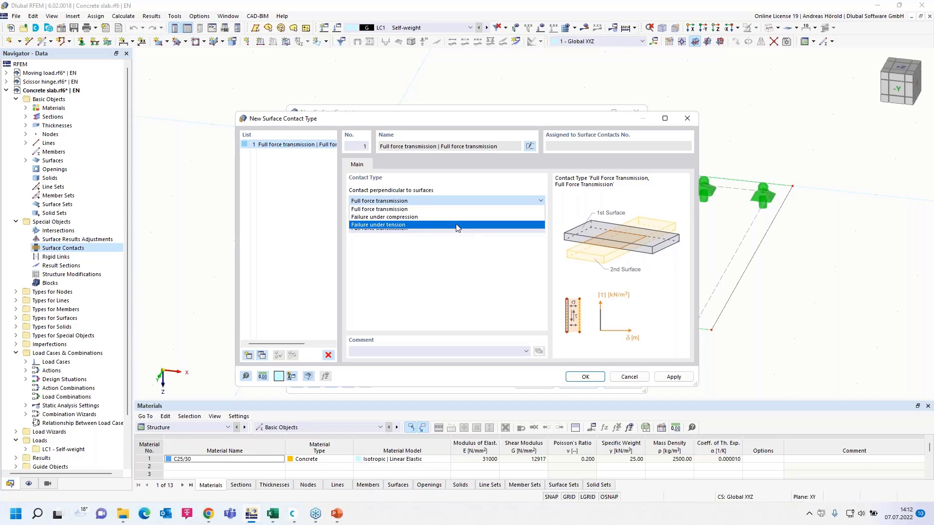
click(456, 209)
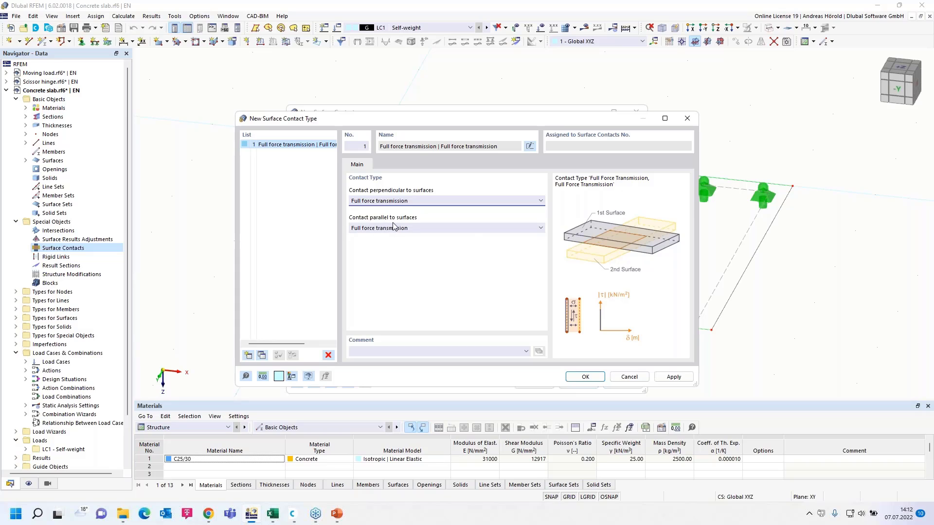
click(485, 228)
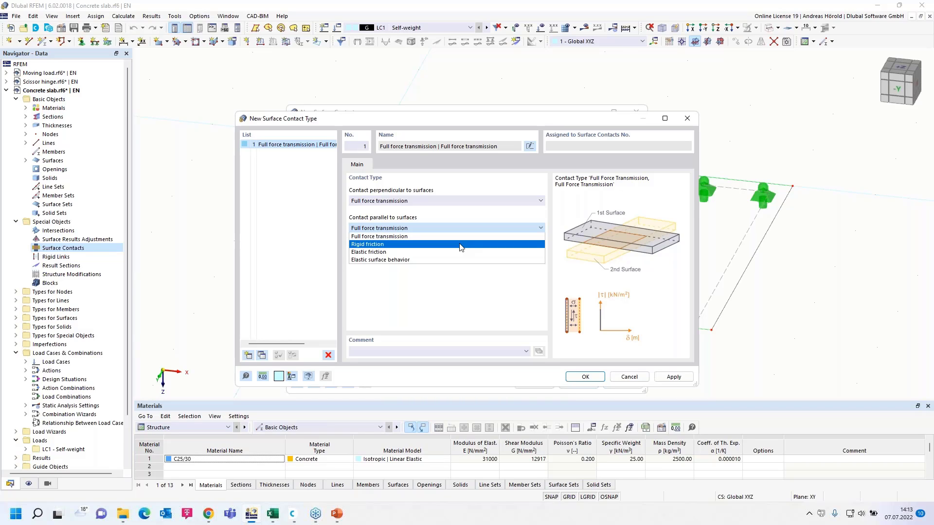
click(461, 244)
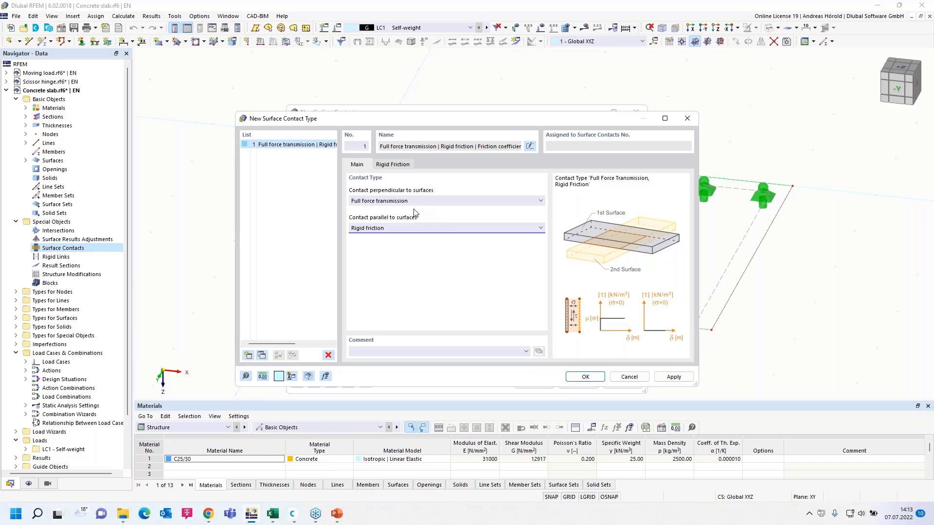
Step: Set the rigid friction coefficient to 0.0, and confirm both the contact type and the surface contact
click(391, 165)
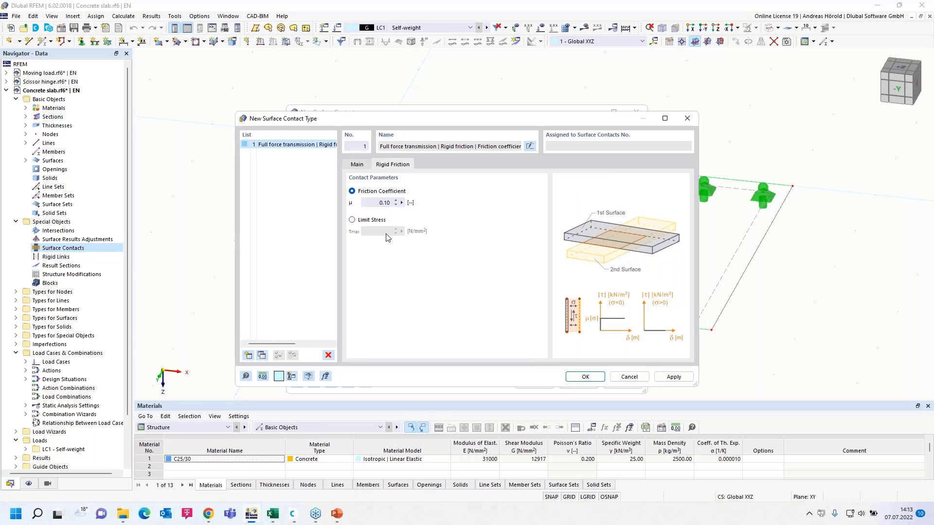
double_click(387, 203)
text(0.0)
click(586, 378)
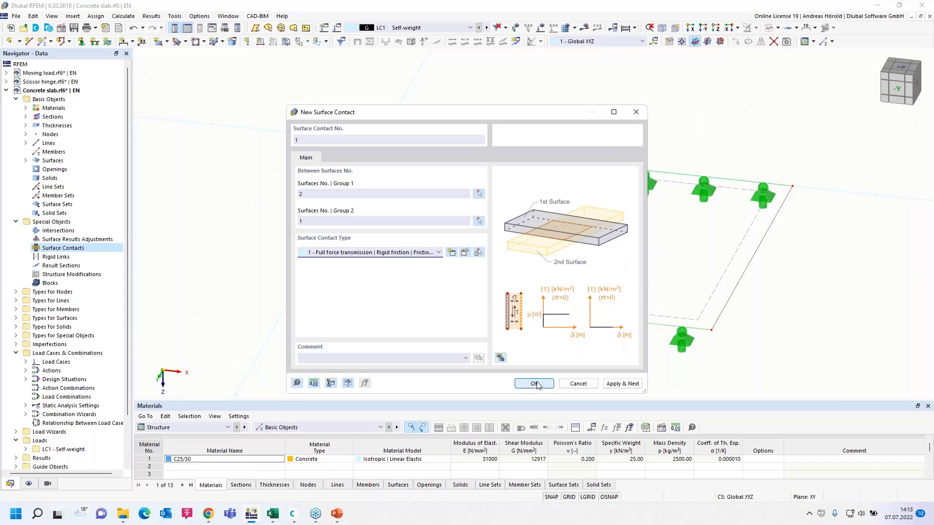
click(534, 384)
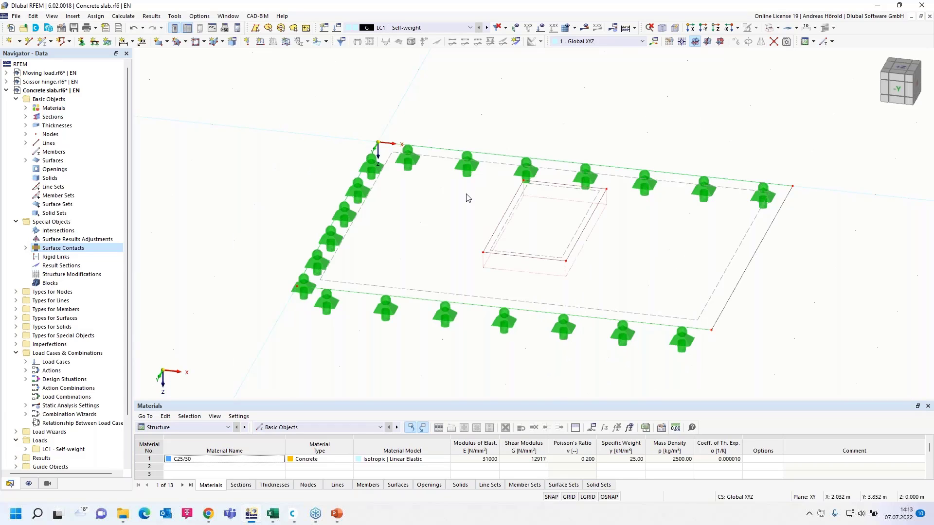
Step: Calculate load case LC1 - Self-weight and view the slab's global deformations from another angle
click(584, 29)
click(510, 299)
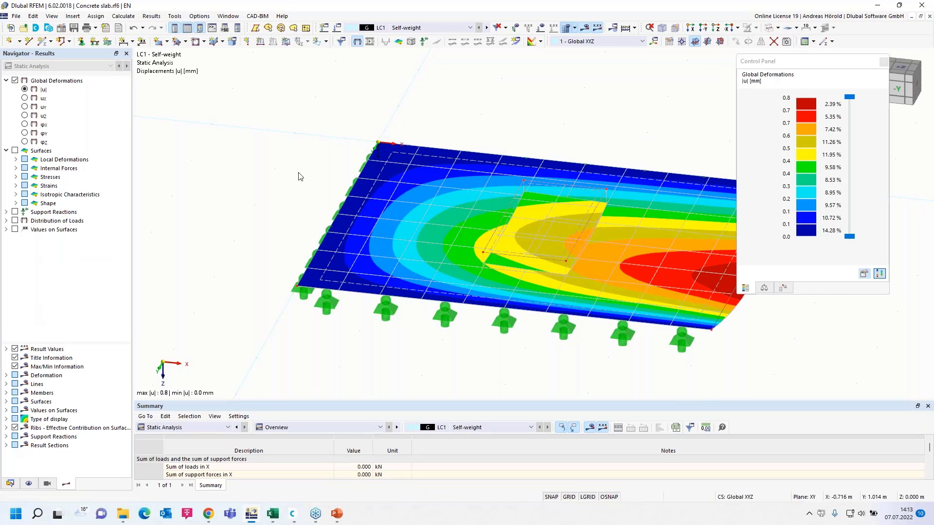
ctrl+middle_drag(298, 172, 208, 146)
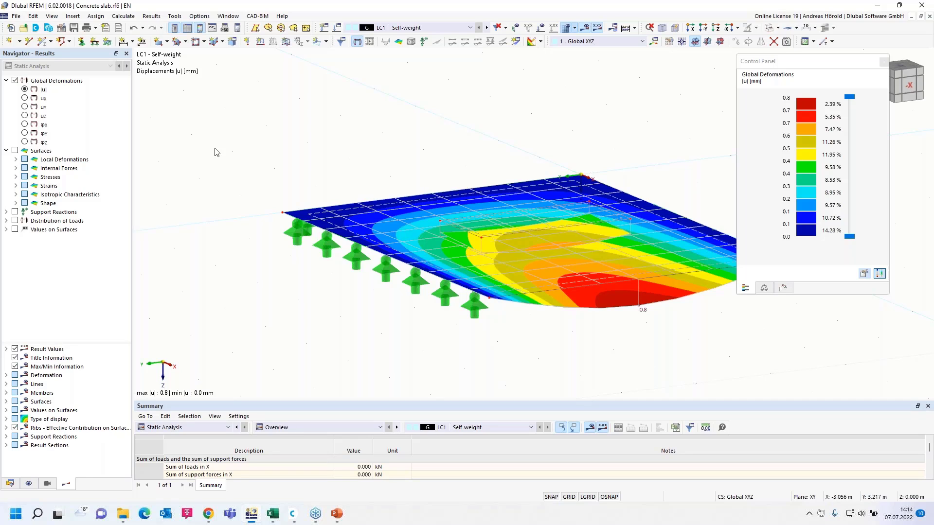
Step: Browse the Script Manager's include scripts for loads, line types and solid types
click(226, 30)
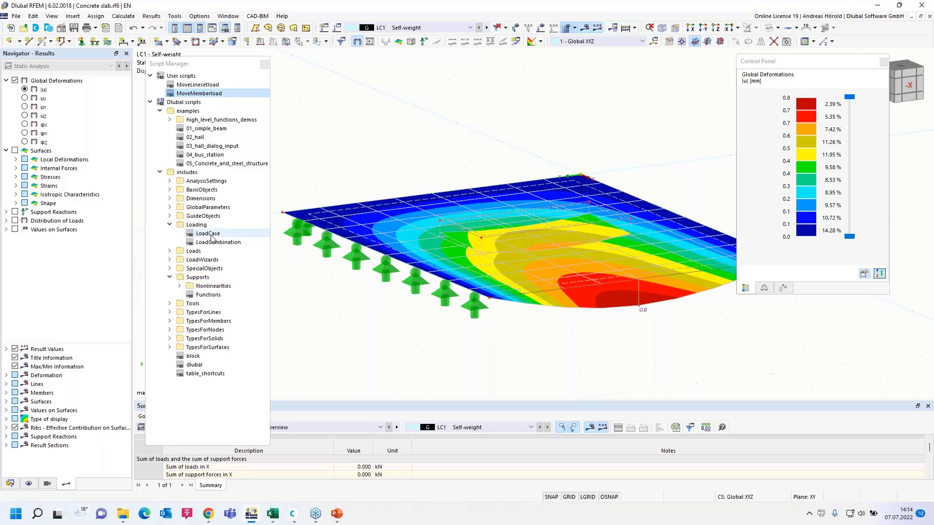
click(169, 251)
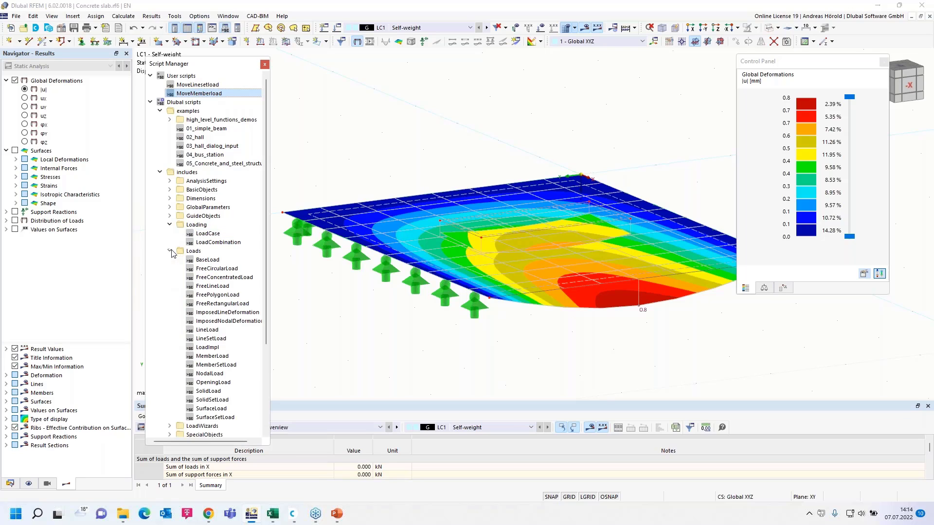
scroll(169, 277, down, 4)
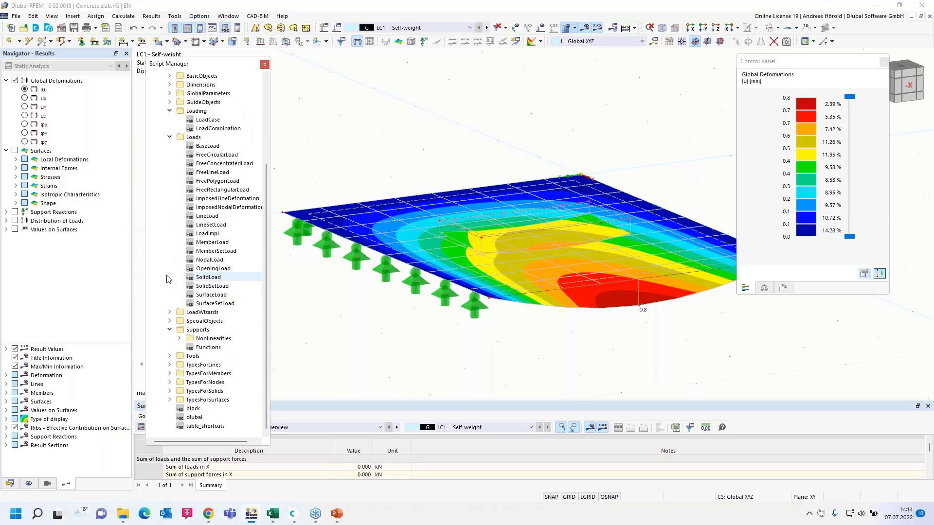
click(170, 365)
scroll(170, 370, down, 1)
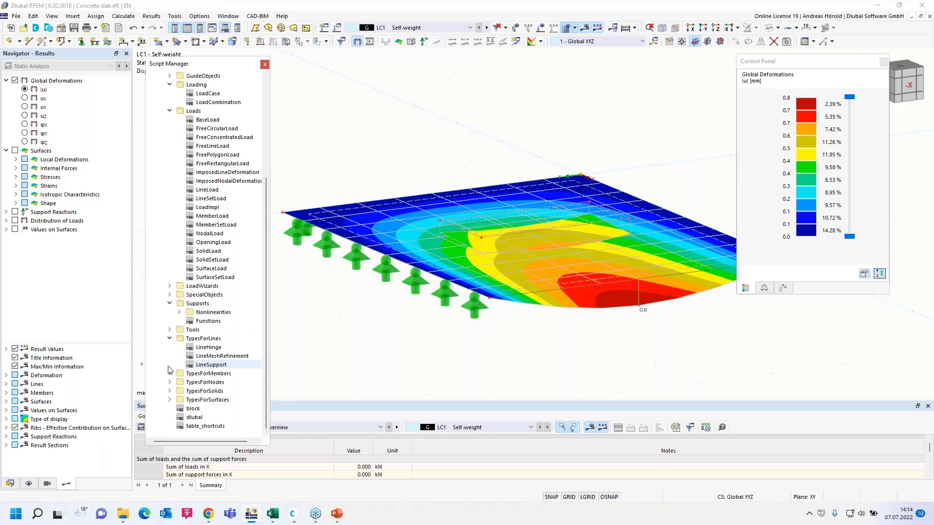
click(170, 392)
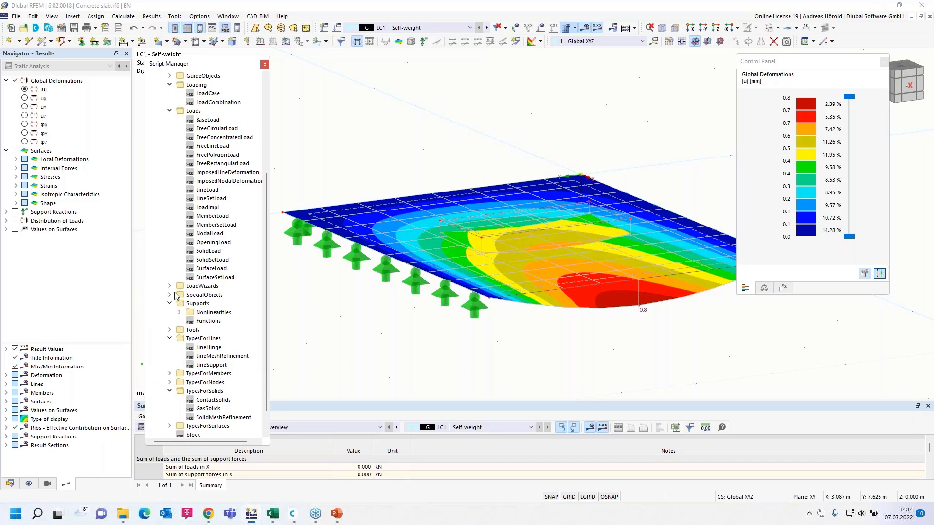
click(264, 64)
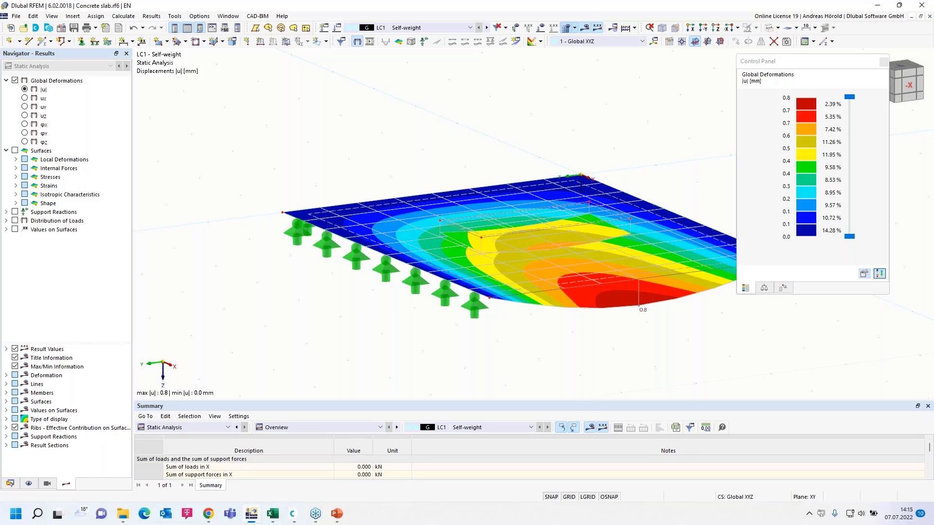
Step: Switch to Dlubal Center, maximize it, and browse the column and arched beam blocks
drag(622, 524, 560, 57)
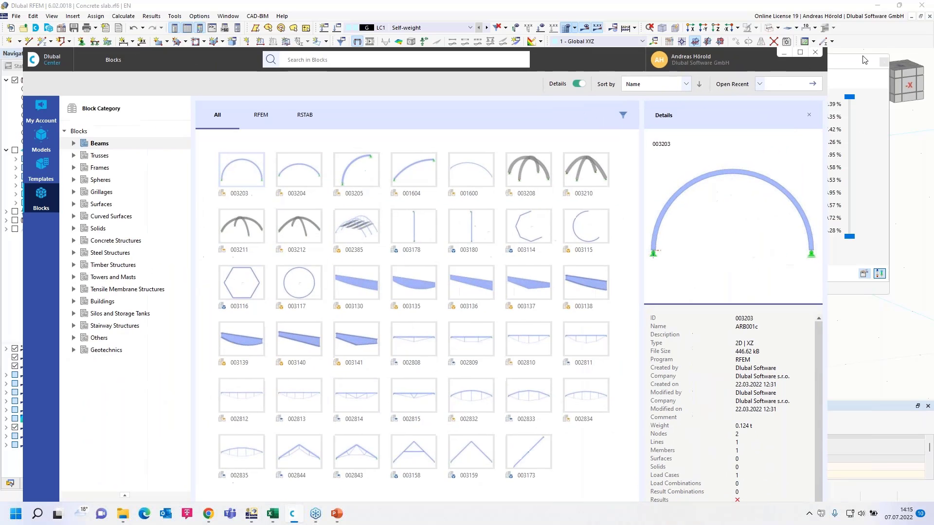
click(800, 53)
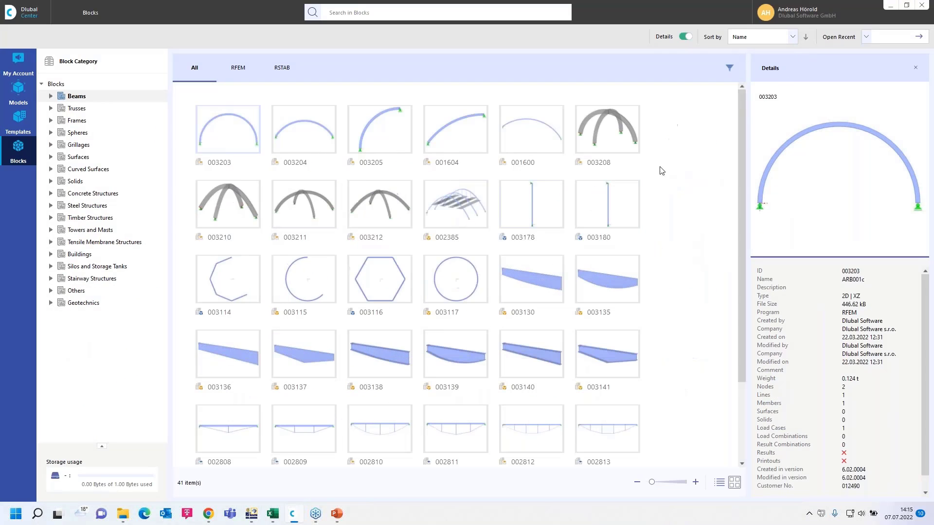
click(50, 98)
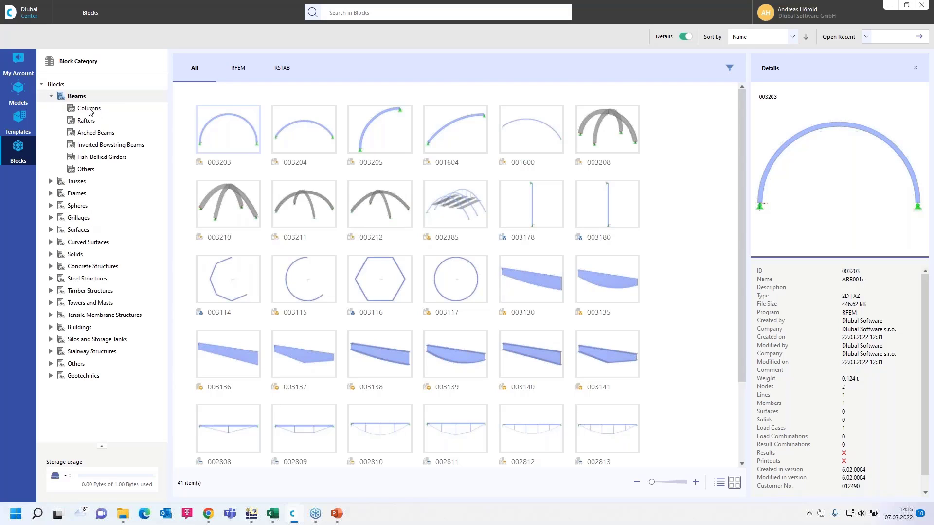
click(89, 109)
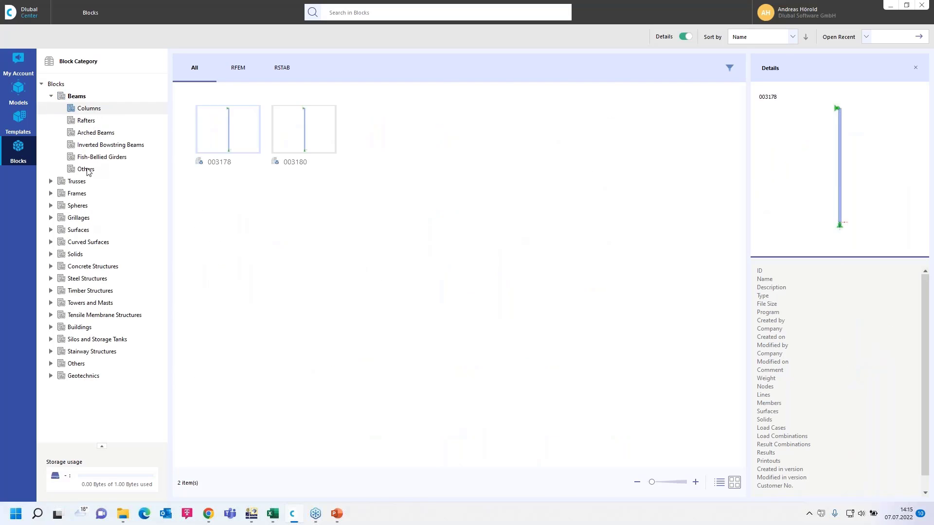
click(89, 133)
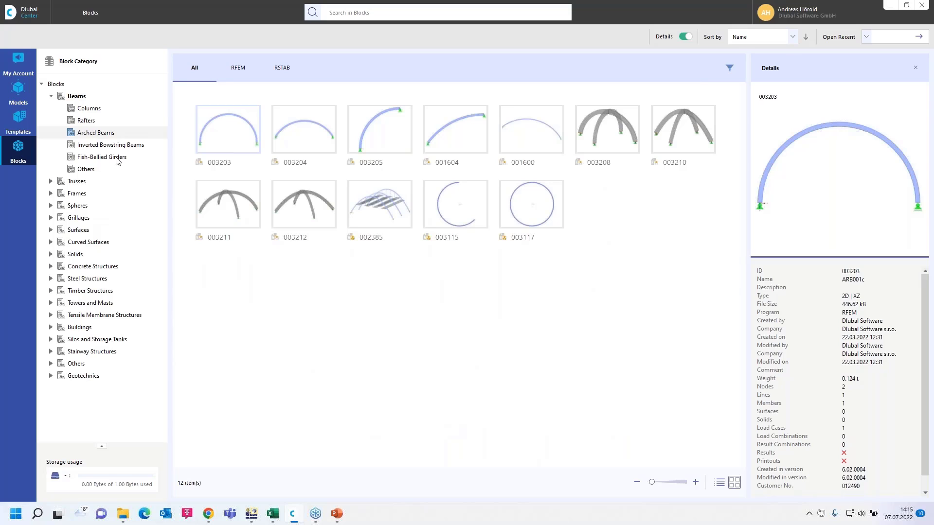
Step: Browse the 2D and 3D truss blocks and the multi-bay frame blocks
click(51, 181)
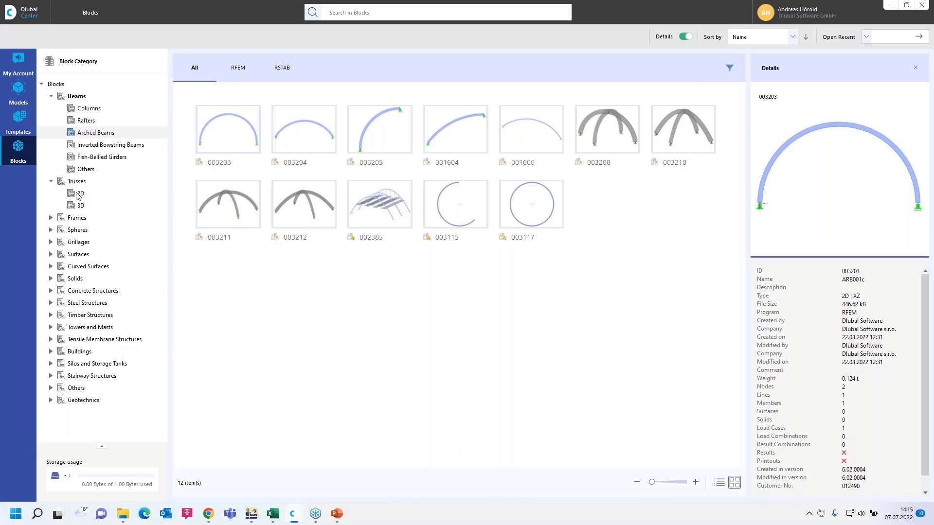
click(77, 194)
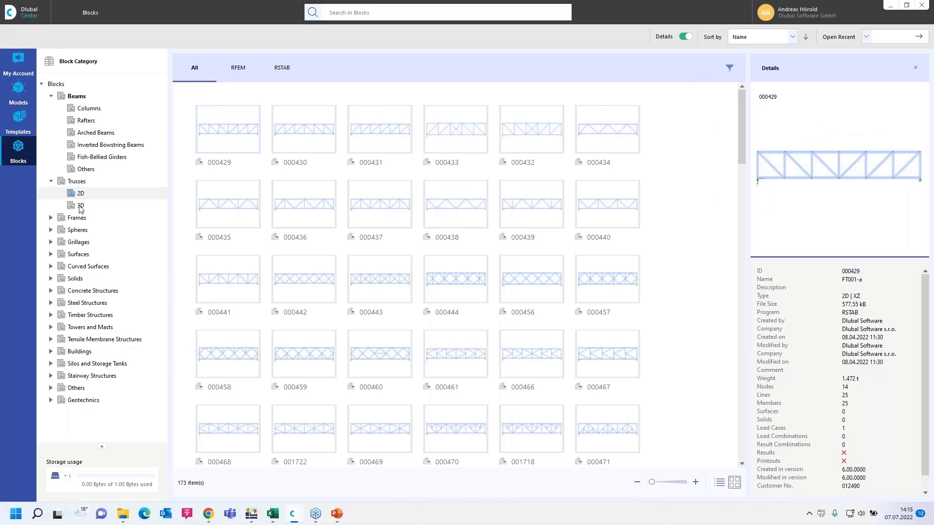
click(80, 208)
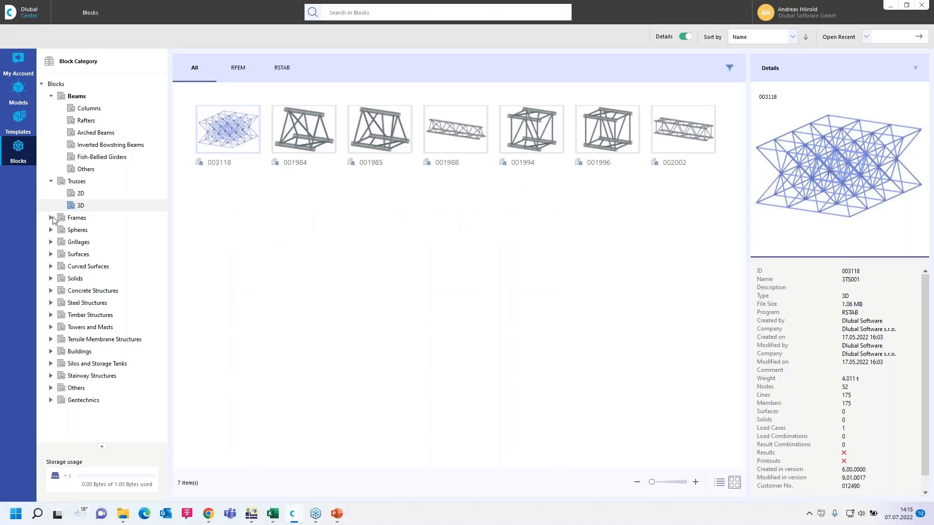
click(52, 219)
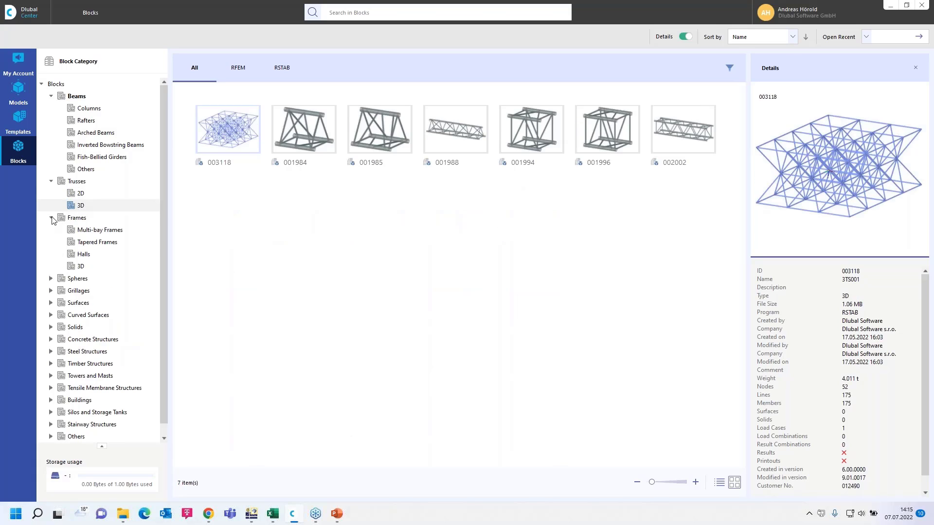
click(103, 231)
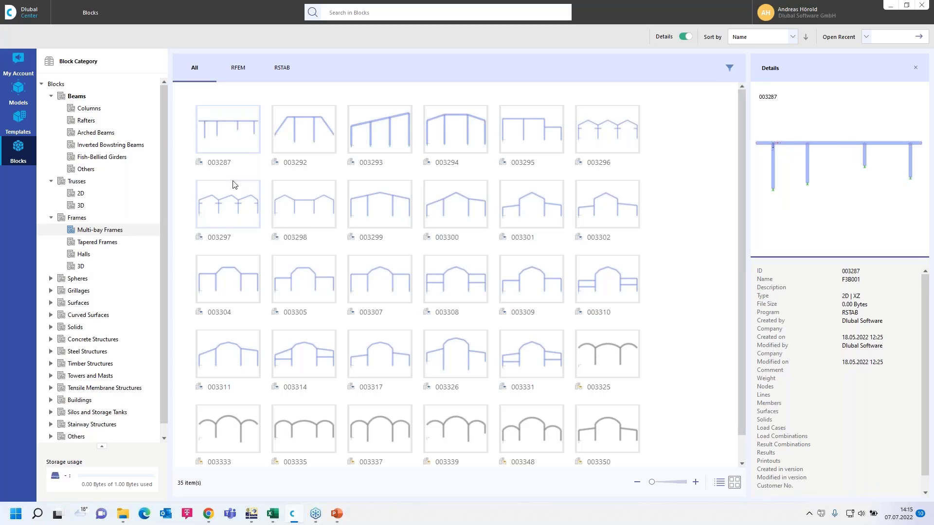
Step: Browse the tapered frame, hall and 3D frame blocks in the Frames category
click(90, 244)
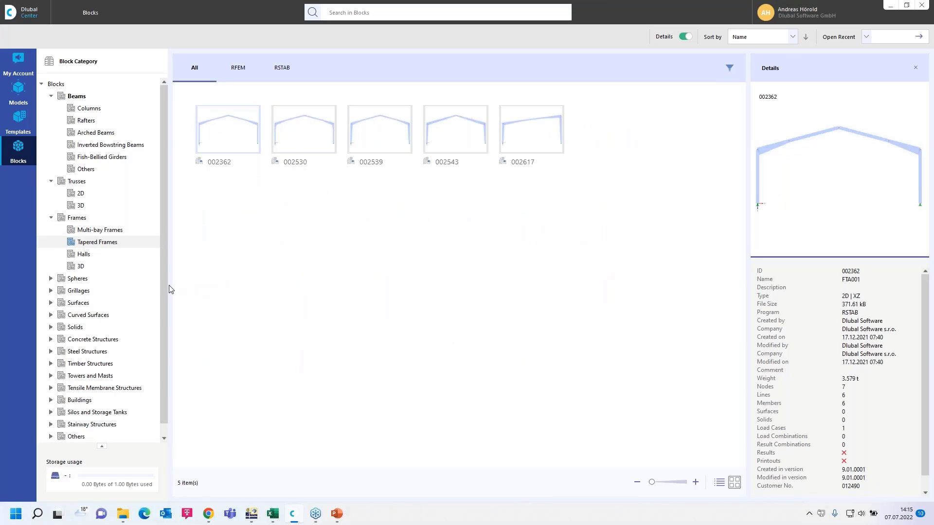
click(89, 256)
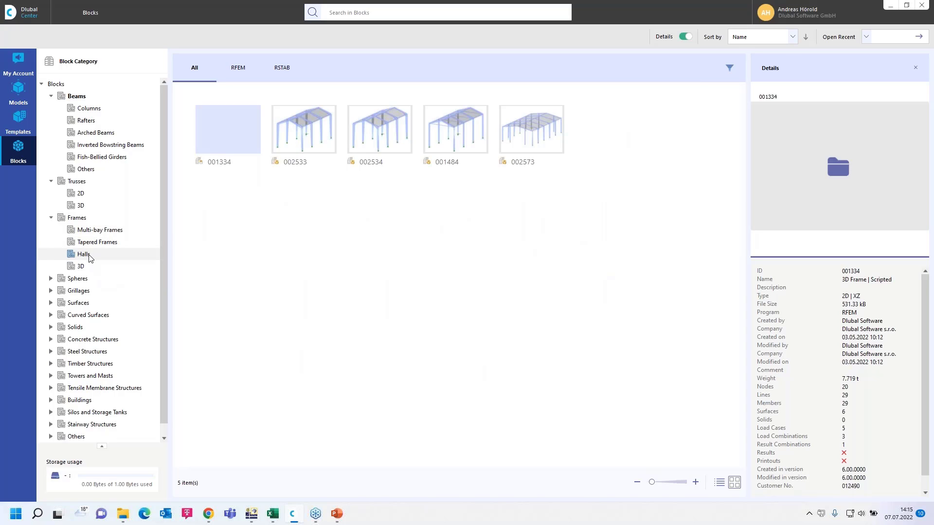
click(93, 243)
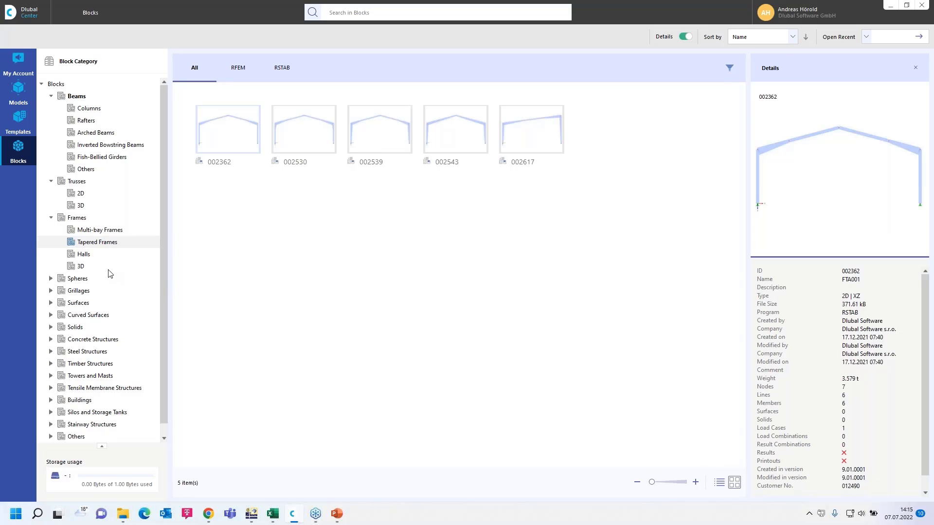
click(86, 255)
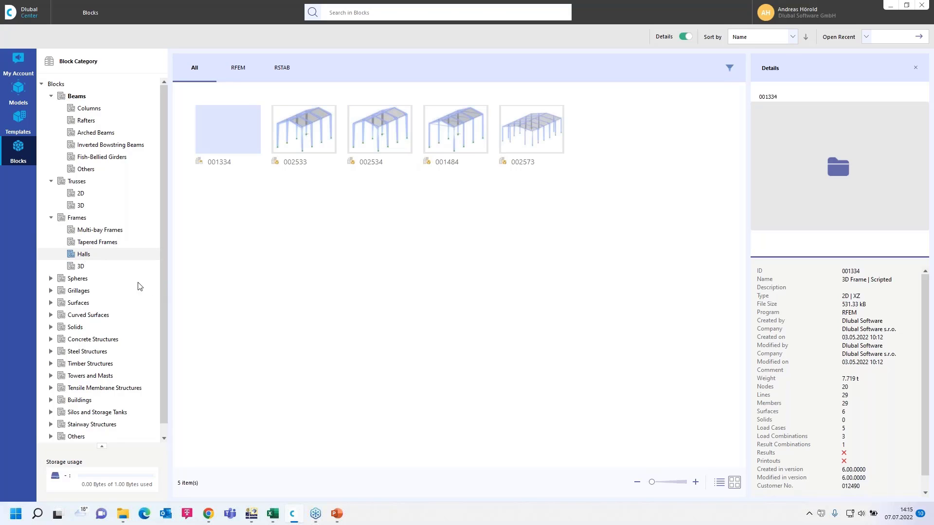
click(80, 268)
Step: Browse the General blocks in the Timber Structures category
scroll(80, 270, down, 1)
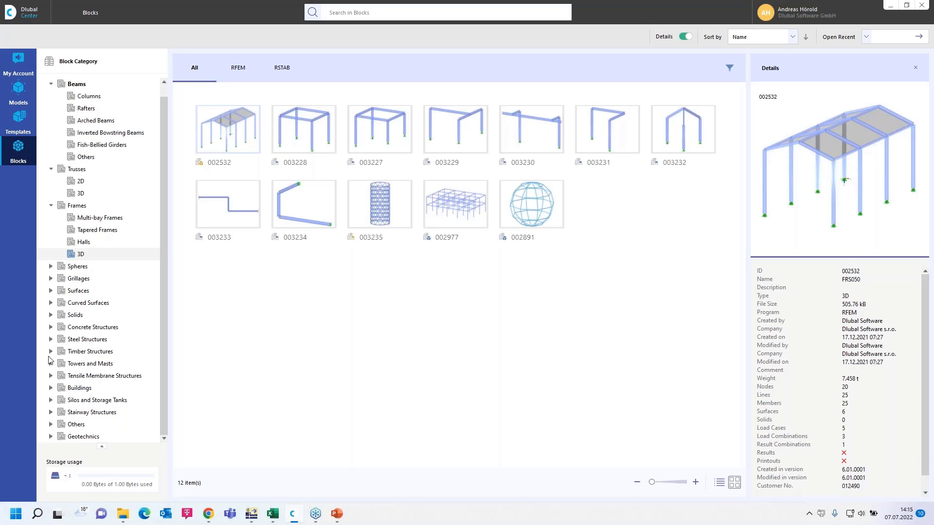
click(51, 351)
click(81, 365)
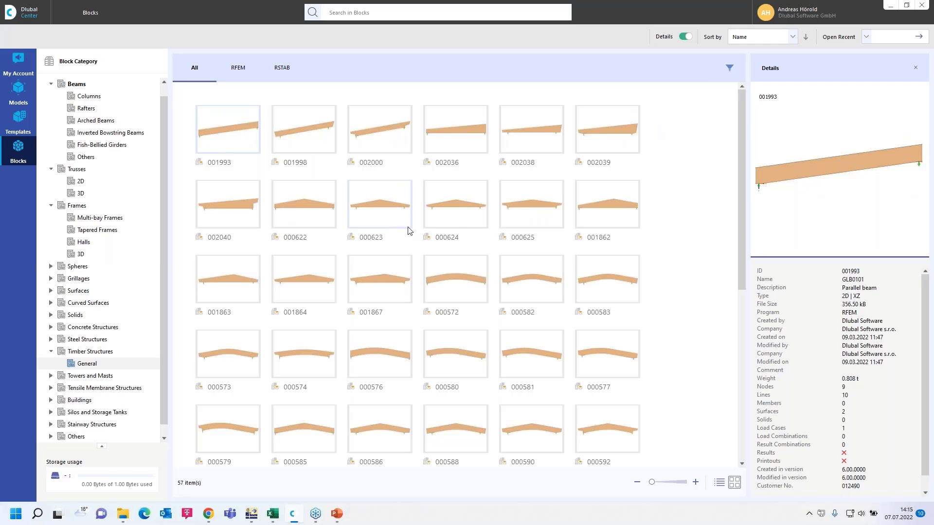
scroll(385, 269, down, 10)
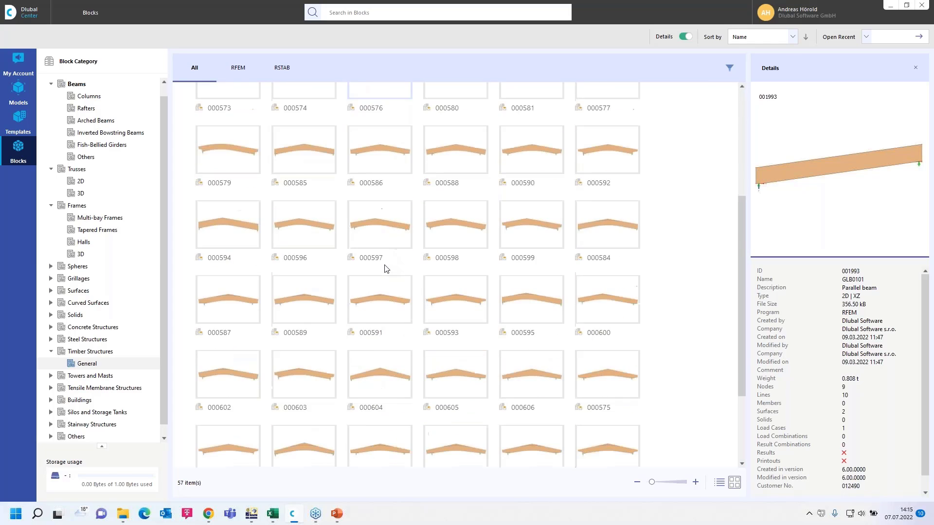
scroll(386, 269, up, 10)
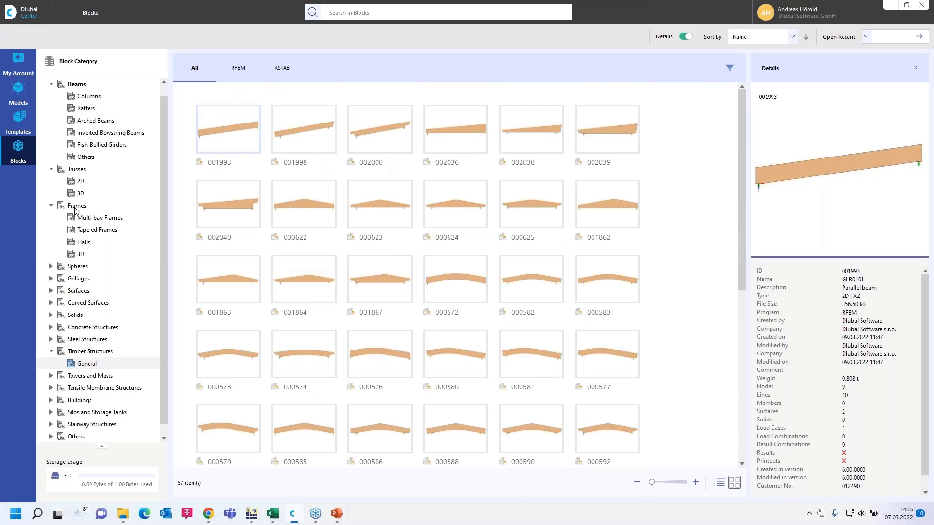
click(81, 182)
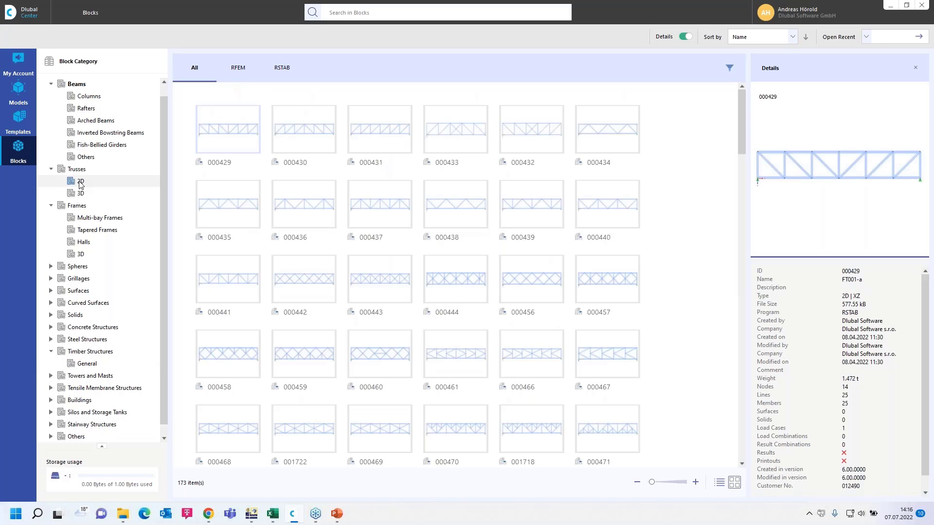
double_click(230, 132)
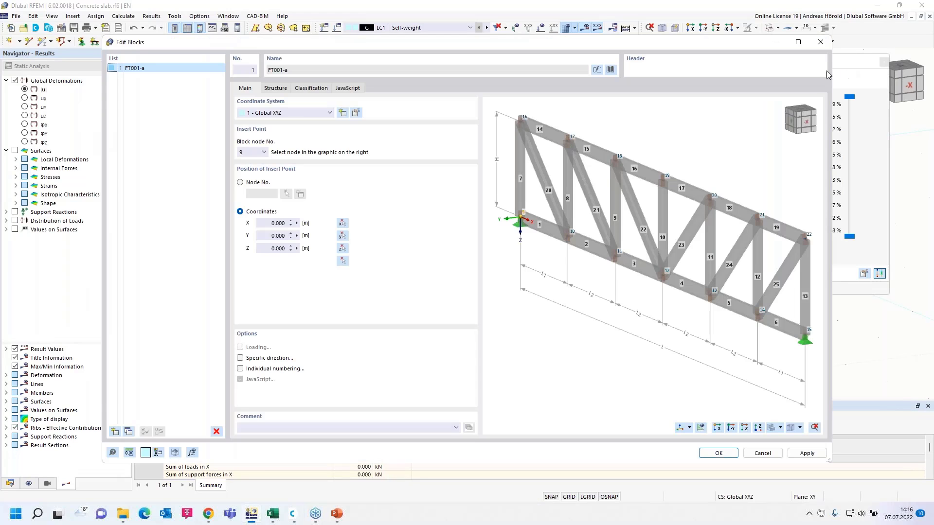
click(821, 42)
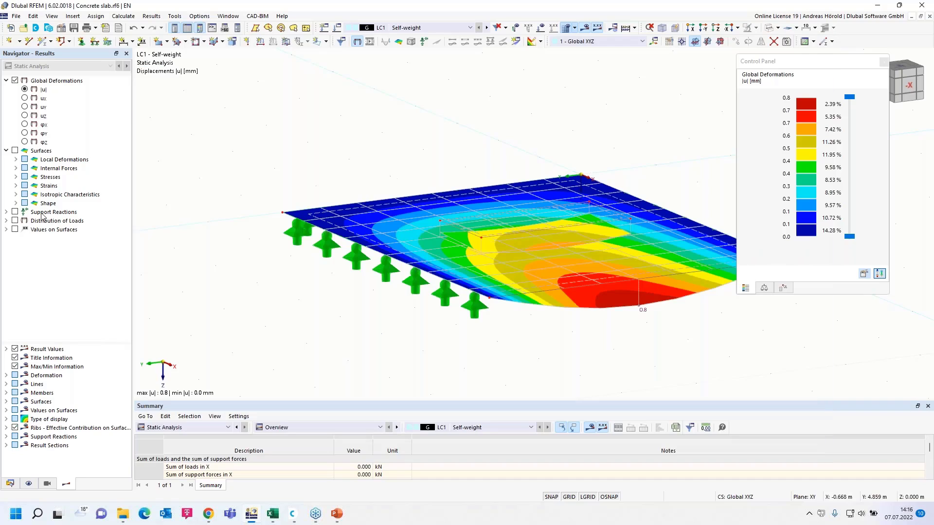
Step: Create a new blank 3D model named 1
click(17, 16)
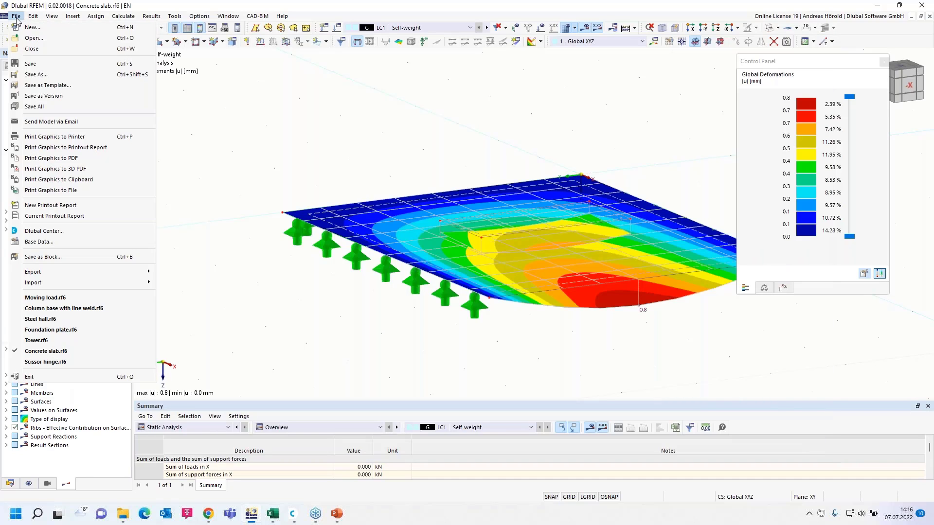
key(Escape)
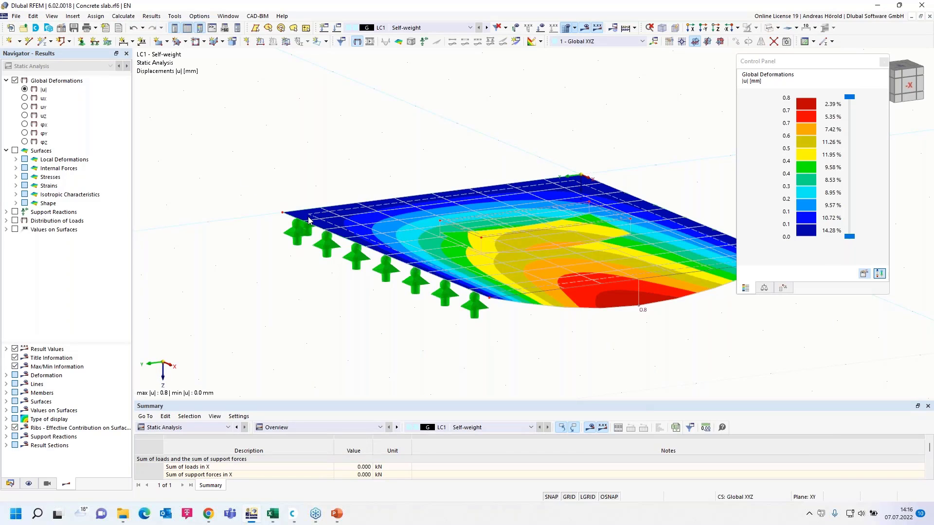
key(ctrl+n)
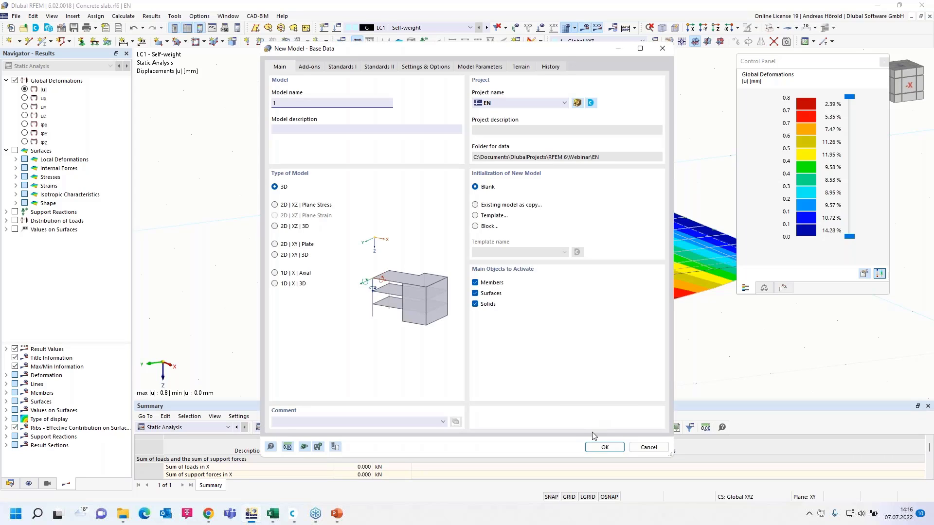
click(601, 448)
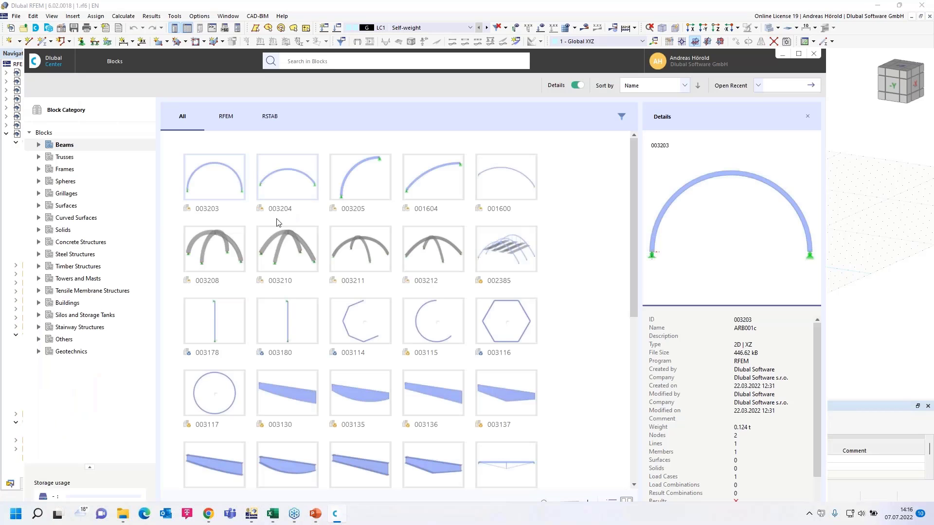
Step: Load the 2D truss block FT001-a from the Dlubal Center block library into the new model
click(38, 157)
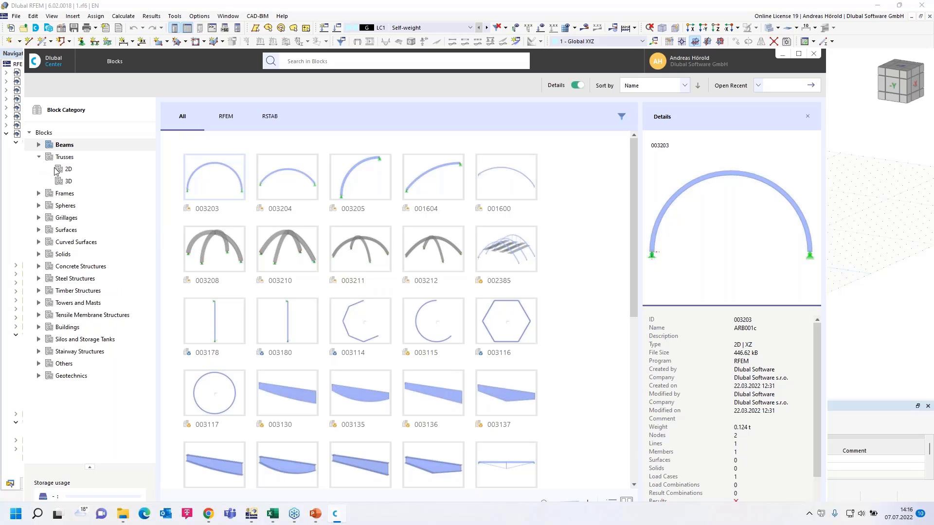
click(65, 169)
double_click(210, 184)
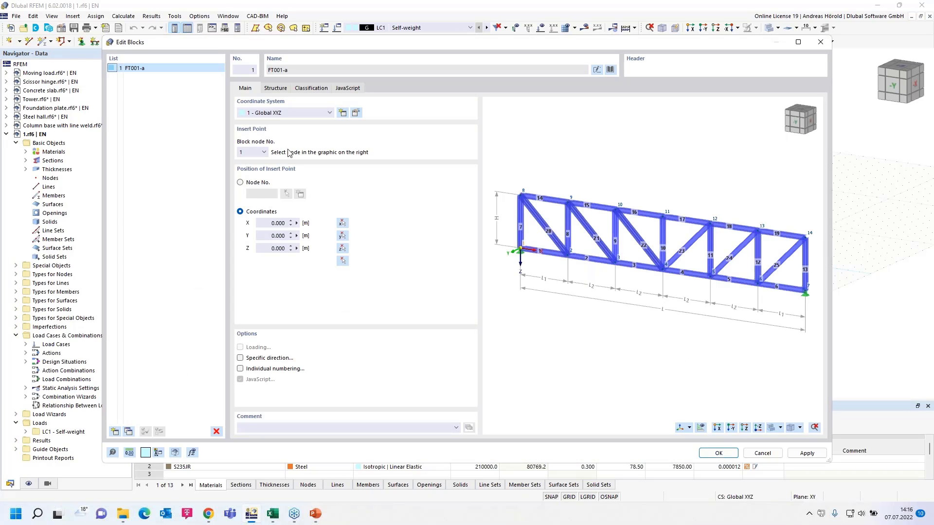
Step: Set the truss block's material to 2 - S235JR in its structure parameters
click(276, 89)
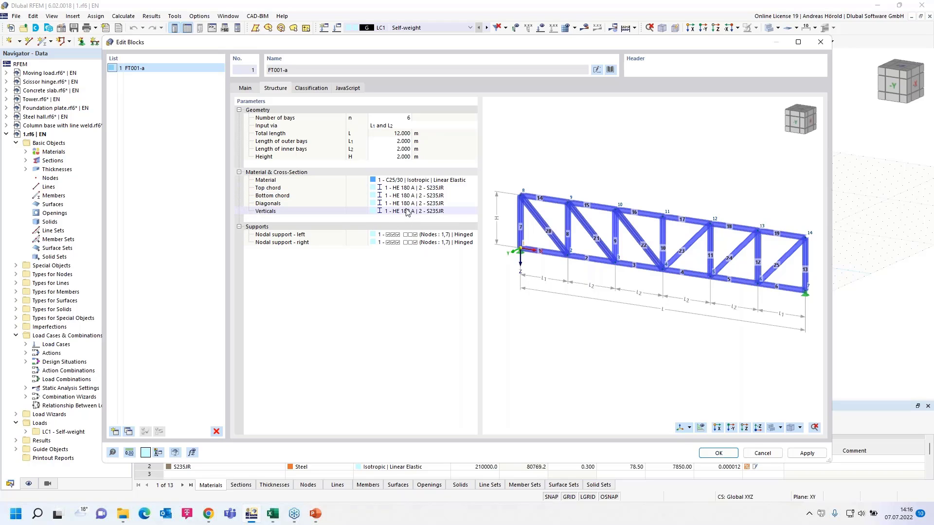
click(423, 181)
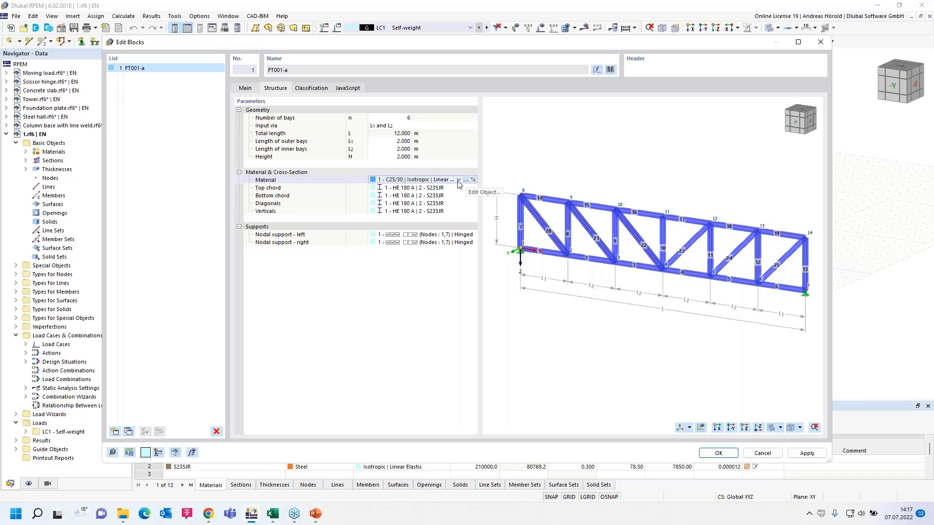
click(458, 180)
click(437, 195)
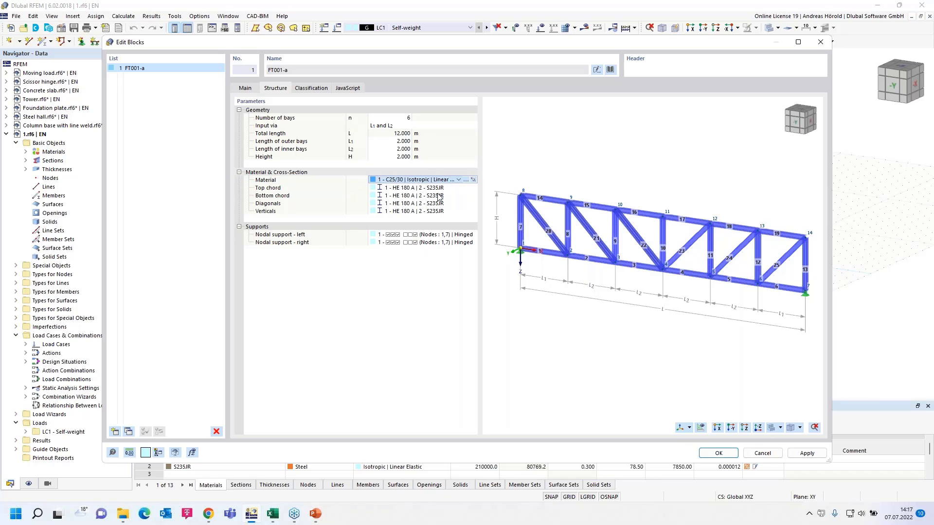
Step: Set the truss's outer and inner bay lengths to 3 m and insert the block into the model
click(390, 141)
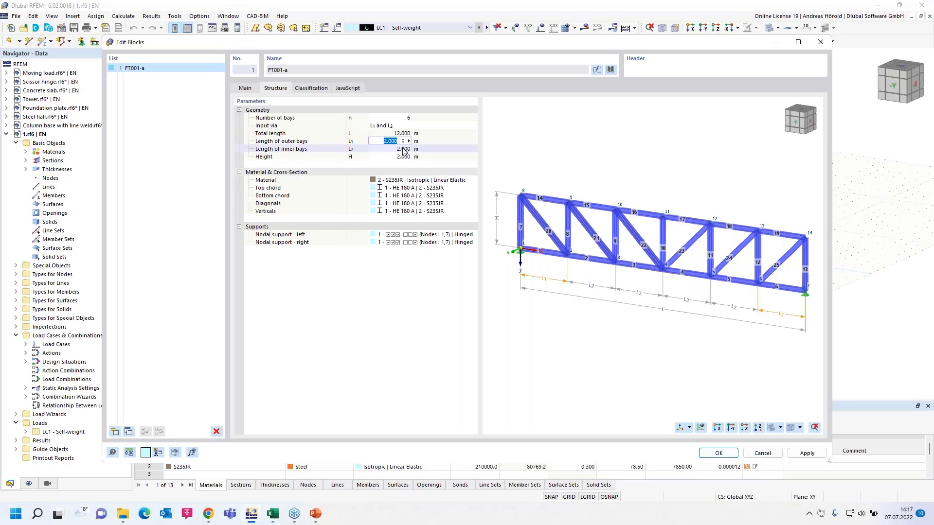
text(3)
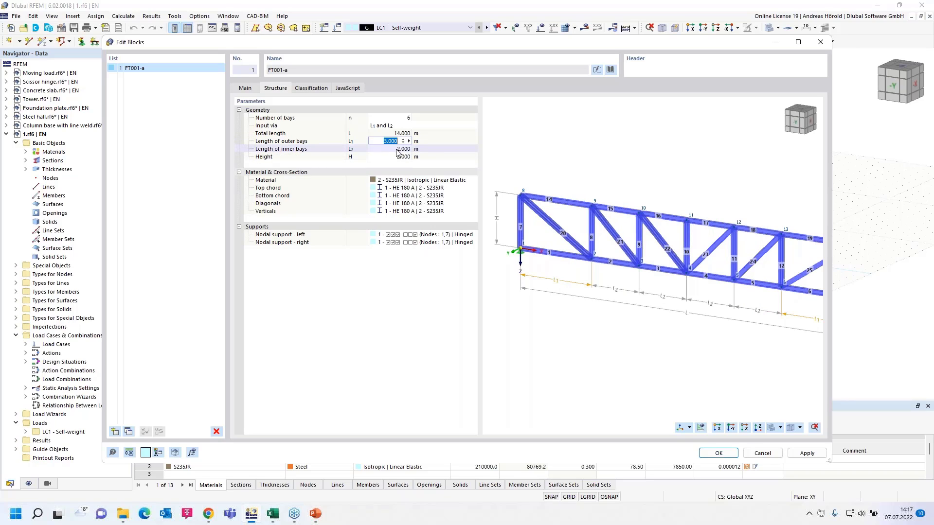
click(396, 148)
text(3)
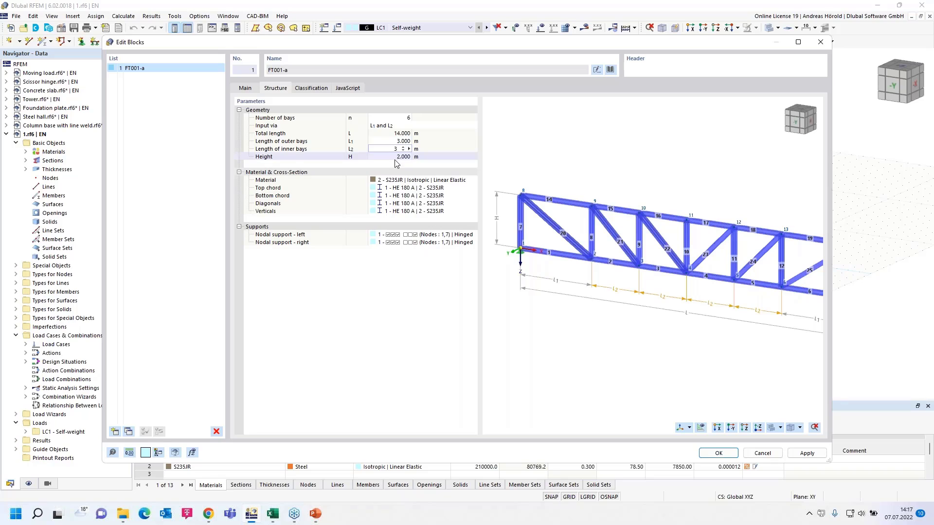
key(Return)
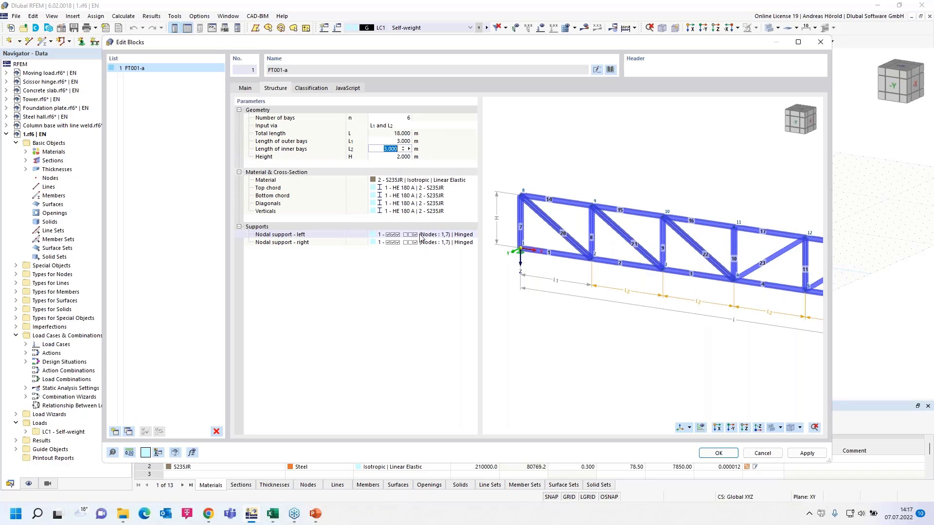
click(718, 454)
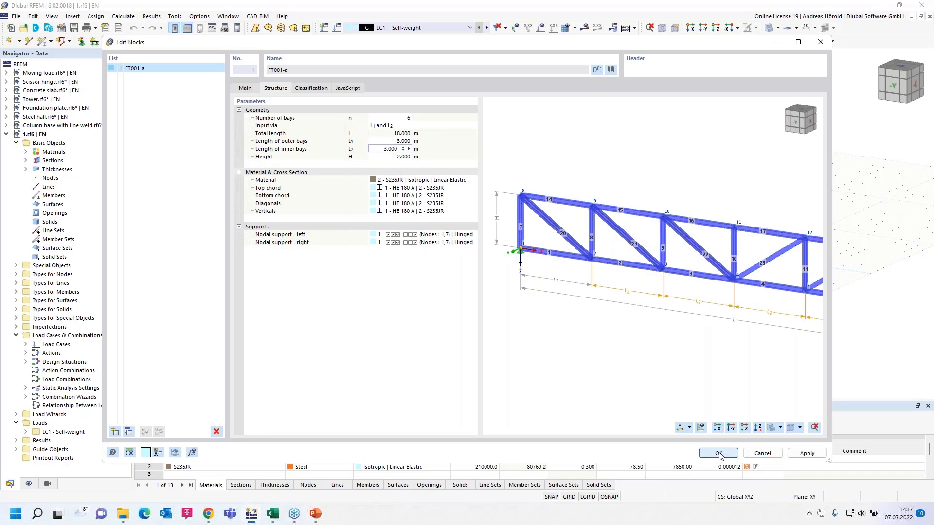
scroll(755, 303, up, 6)
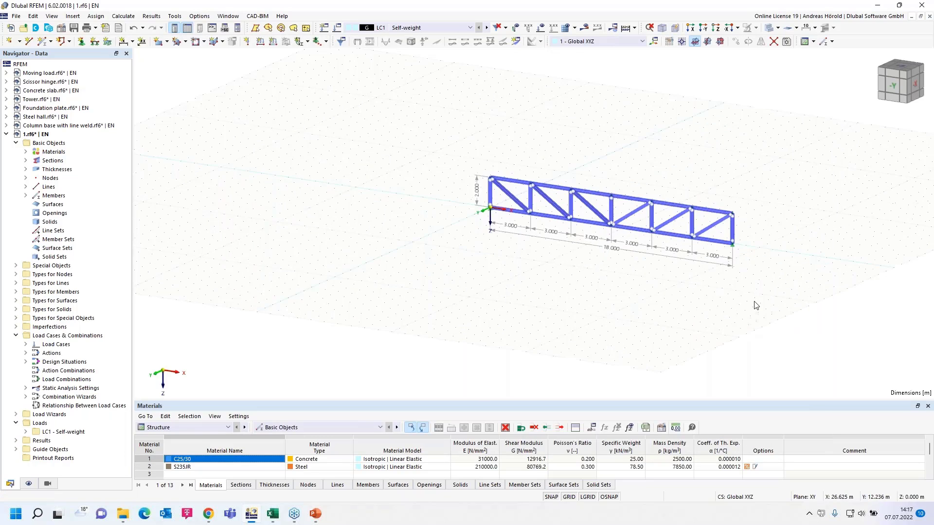
middle_drag(576, 248, 640, 325)
scroll(640, 325, down, 1)
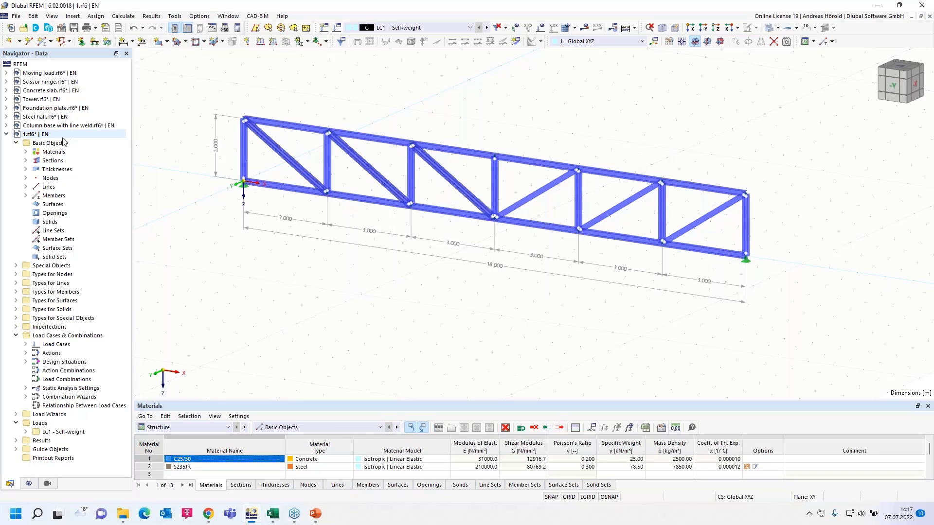
Step: In the Tower model, display the support reactions of LC2 - Wind at the base and hide the loads
click(35, 99)
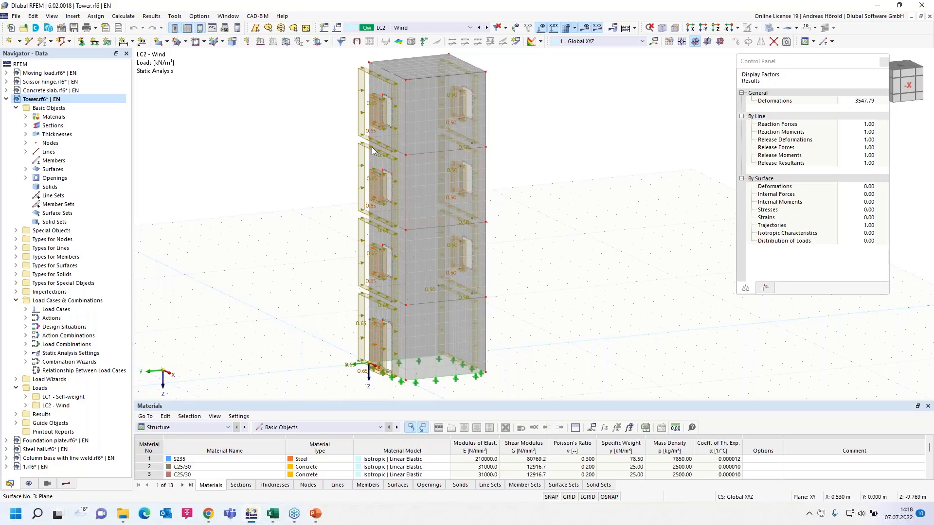
click(67, 484)
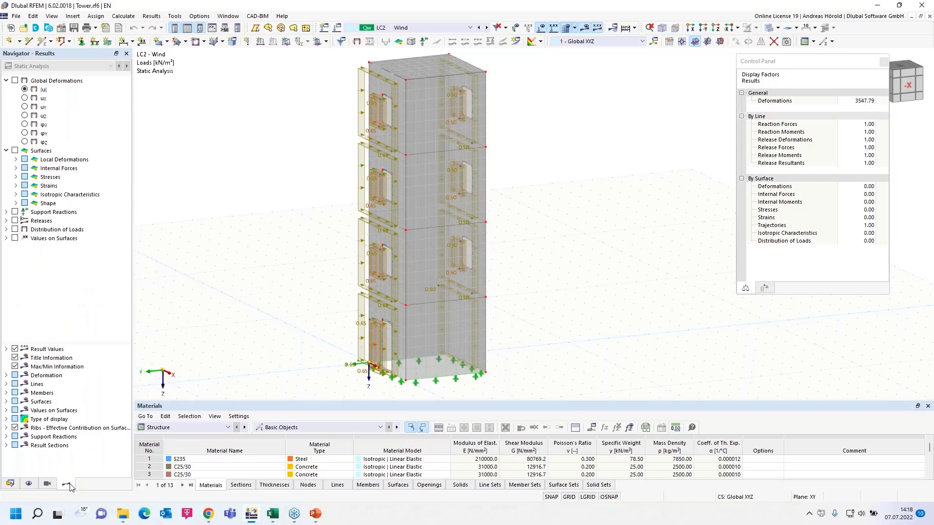
click(15, 212)
scroll(544, 114, up, 3)
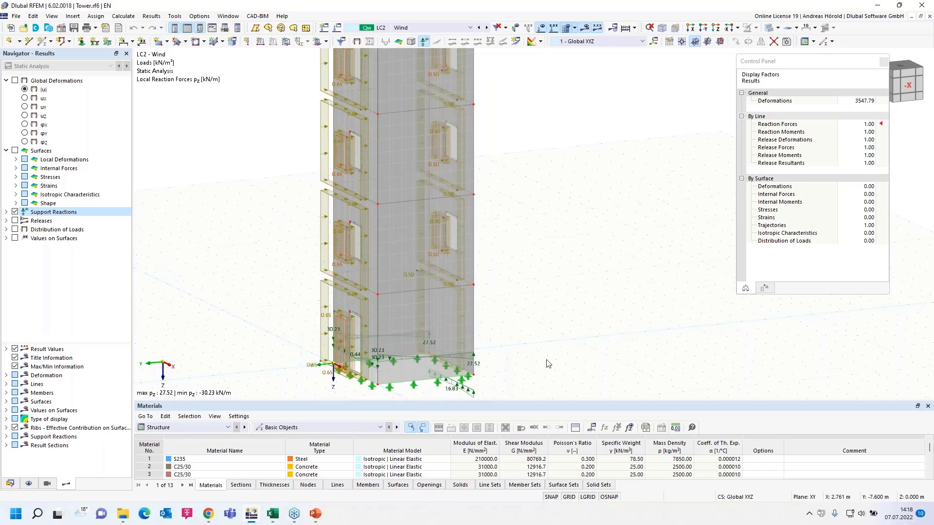
click(541, 28)
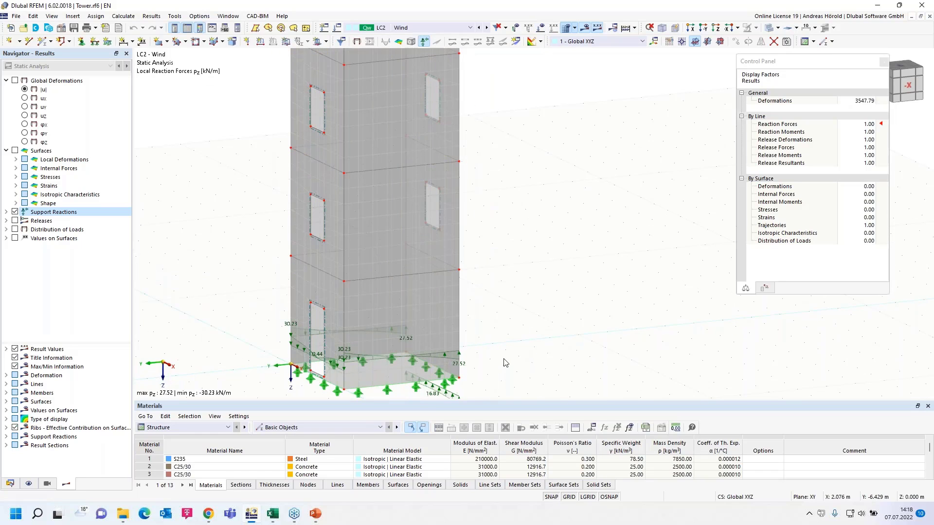
scroll(506, 362, up, 2)
middle_drag(506, 362, 550, 279)
scroll(550, 279, up, 1)
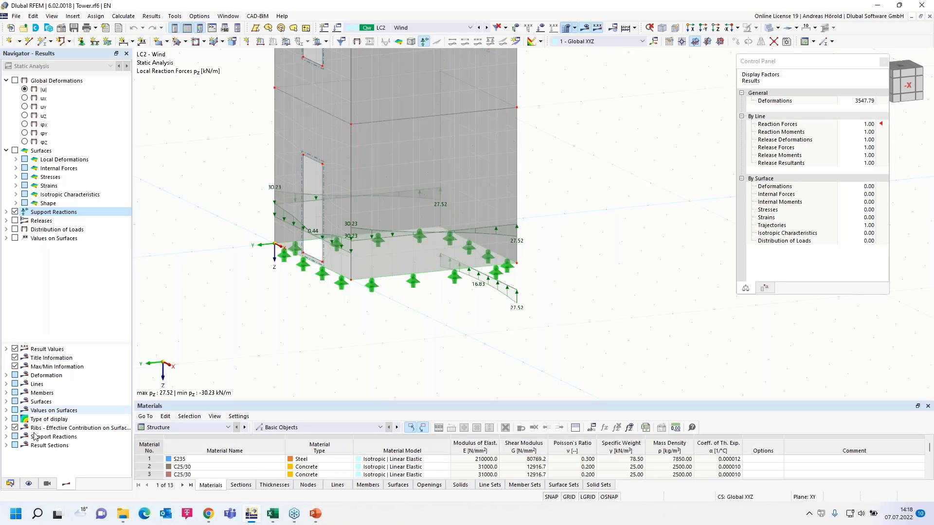
Step: Examine the plate and its supports in the Foundation plate model and return to the Tower model
click(12, 484)
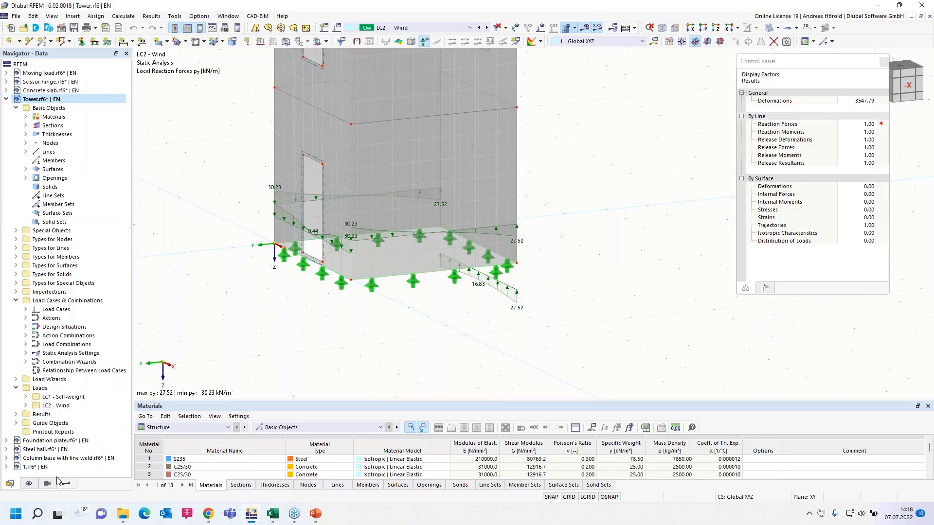
click(48, 440)
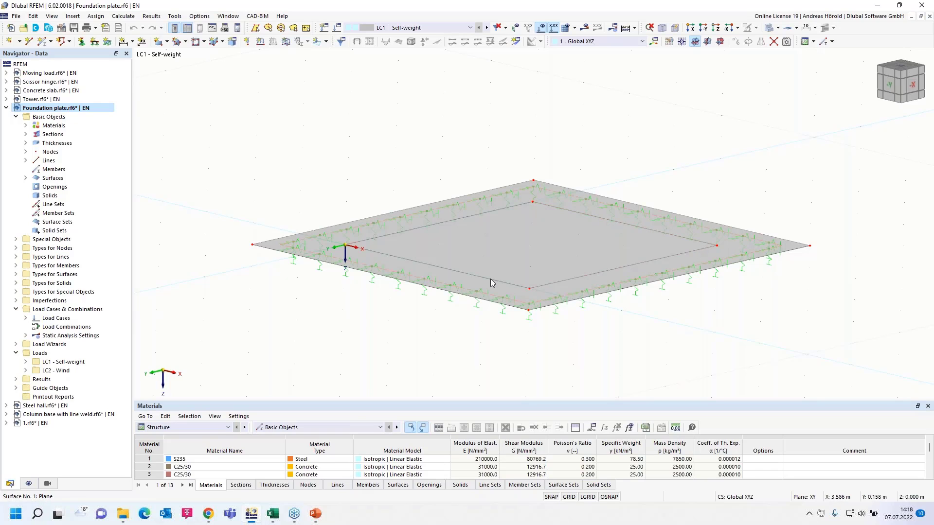
click(33, 100)
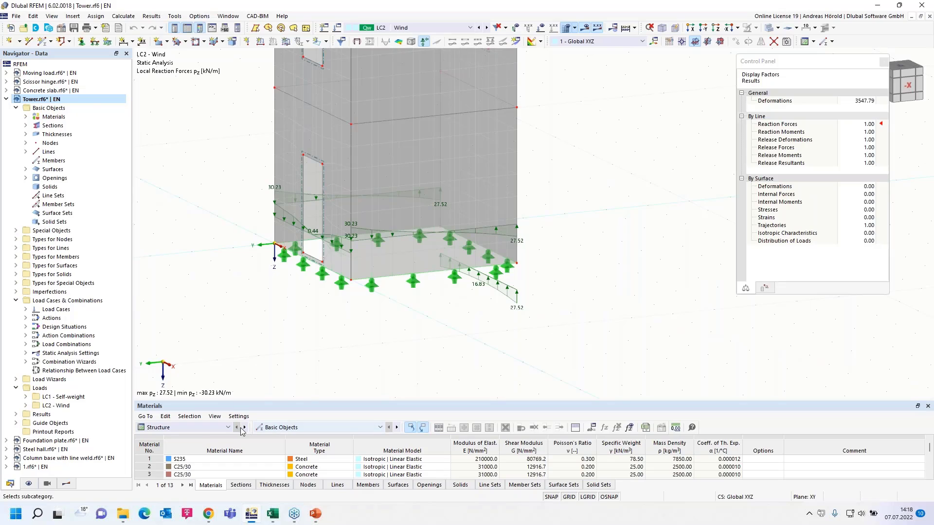
Step: Enlarge the table area and list the static analysis support forces by line for LC2 - Wind
drag(264, 402, 263, 321)
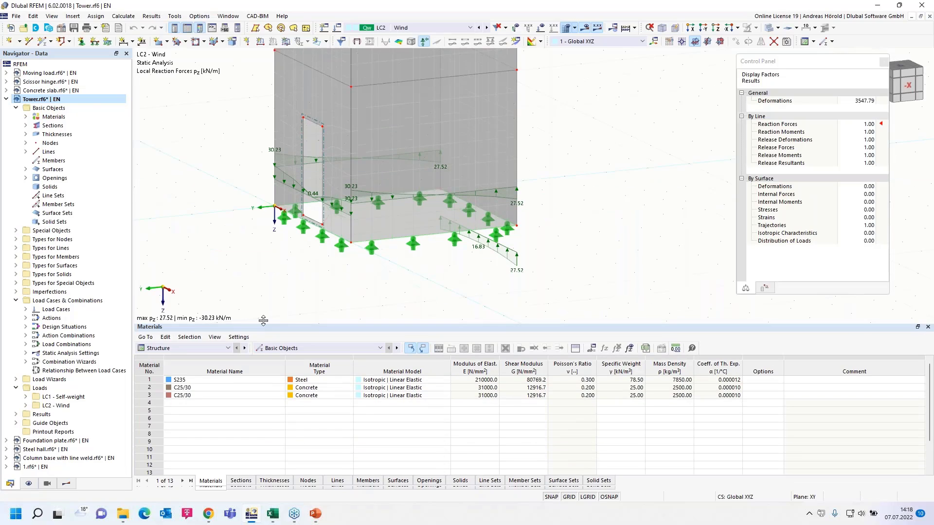
click(228, 348)
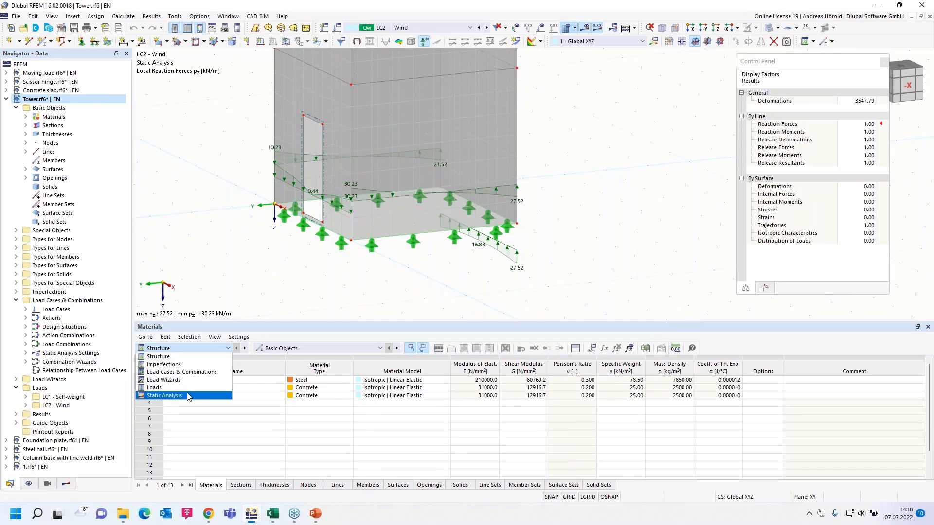
click(188, 395)
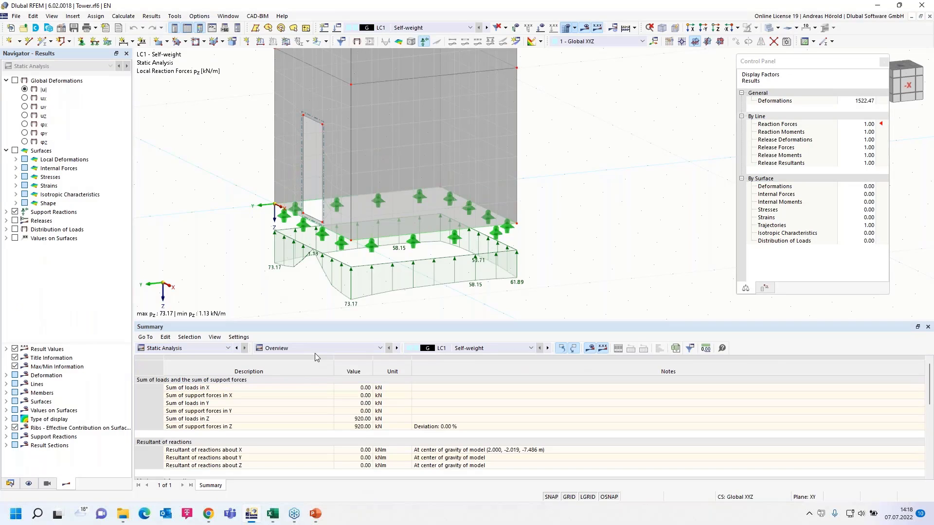
click(320, 348)
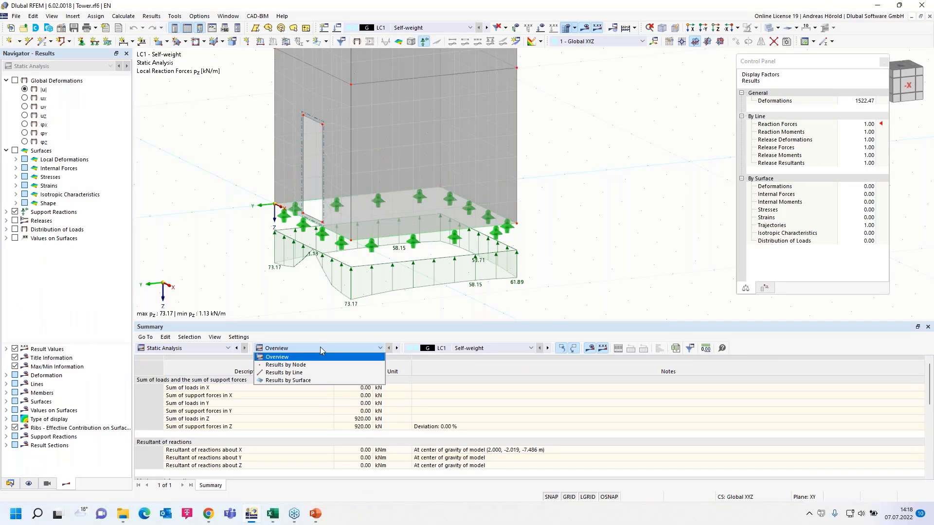
click(316, 374)
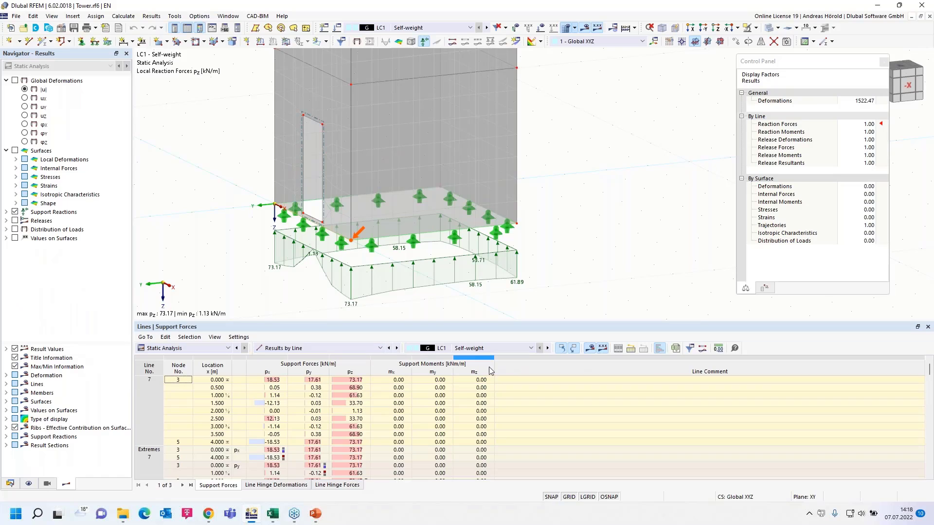
click(547, 349)
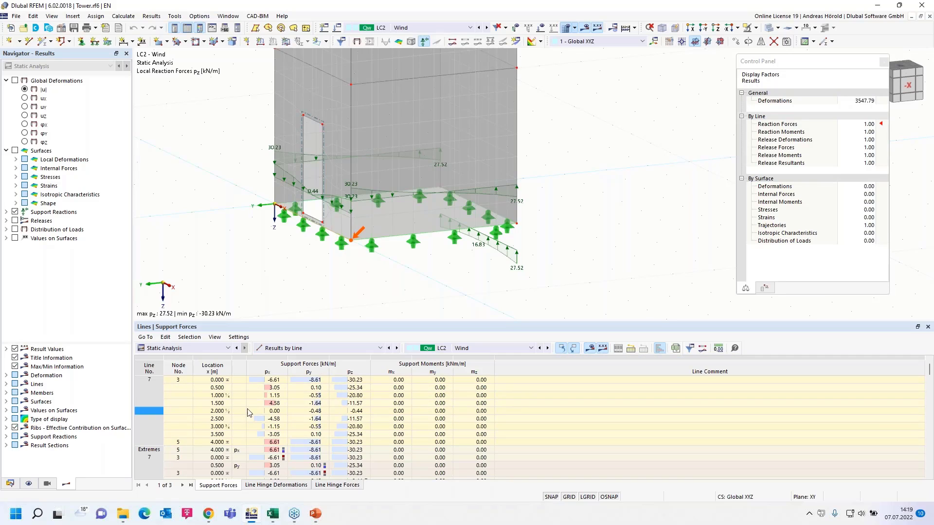
Step: Export the line support forces table to Excel, look through the exported rows and minimize the workbook
click(676, 349)
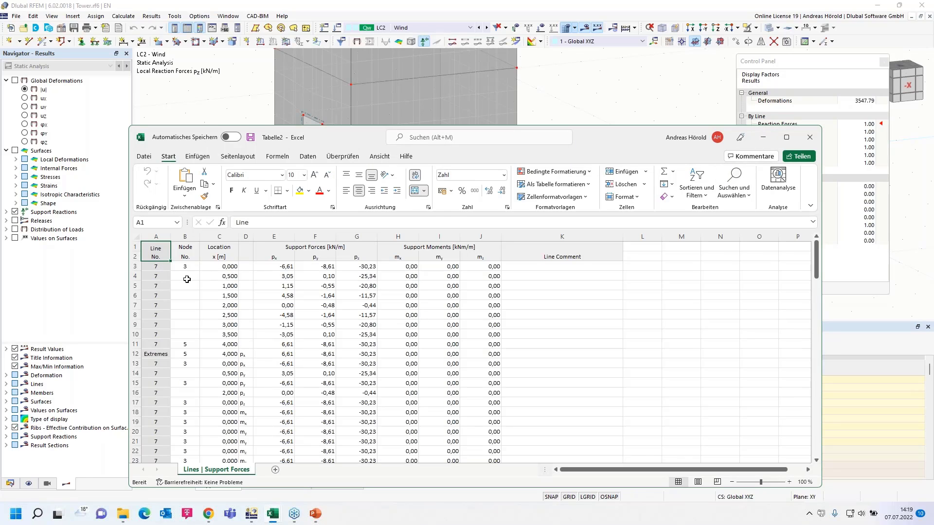
scroll(214, 404, down, 14)
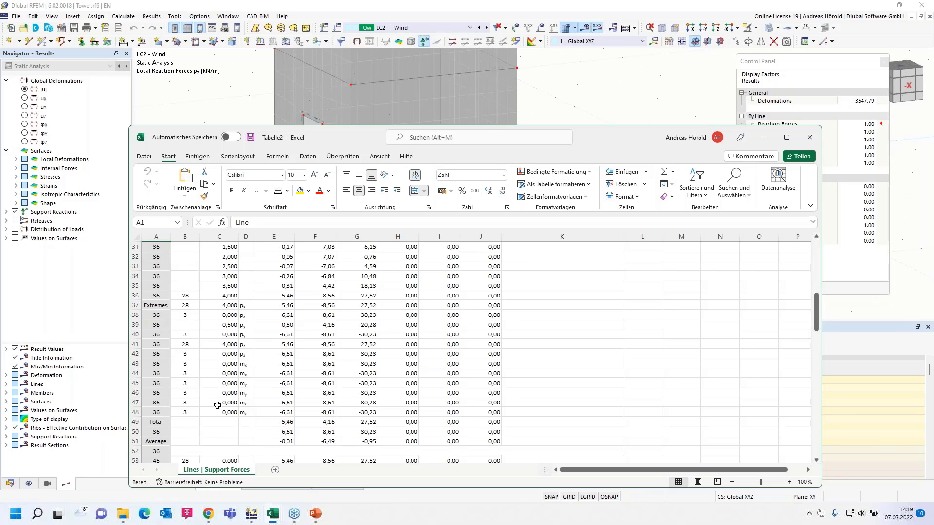
scroll(212, 393, up, 3)
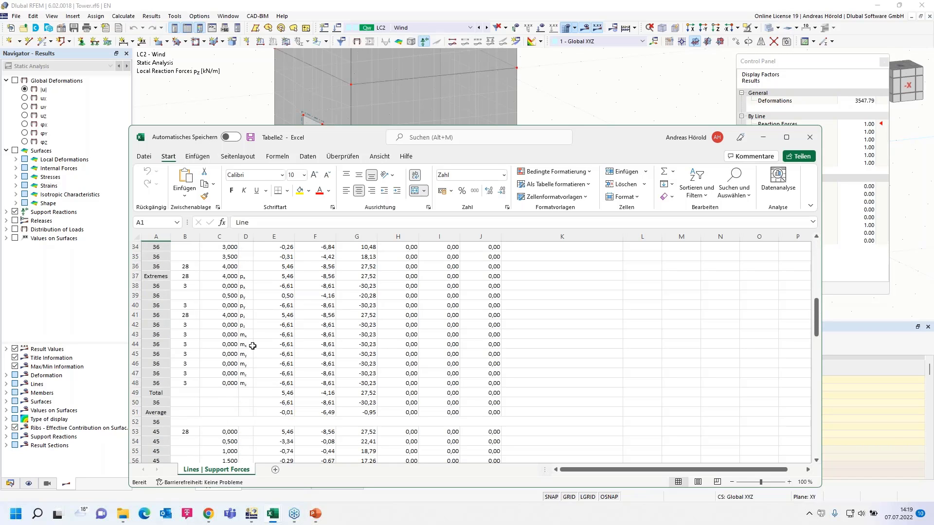
click(763, 138)
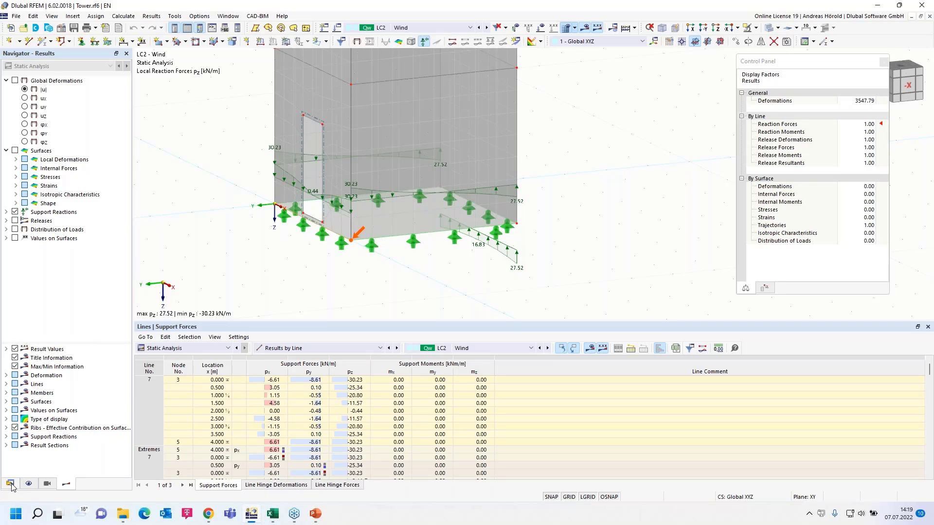
Step: Return to the model data tree, collapse the Tower model and activate the Foundation plate model
click(10, 484)
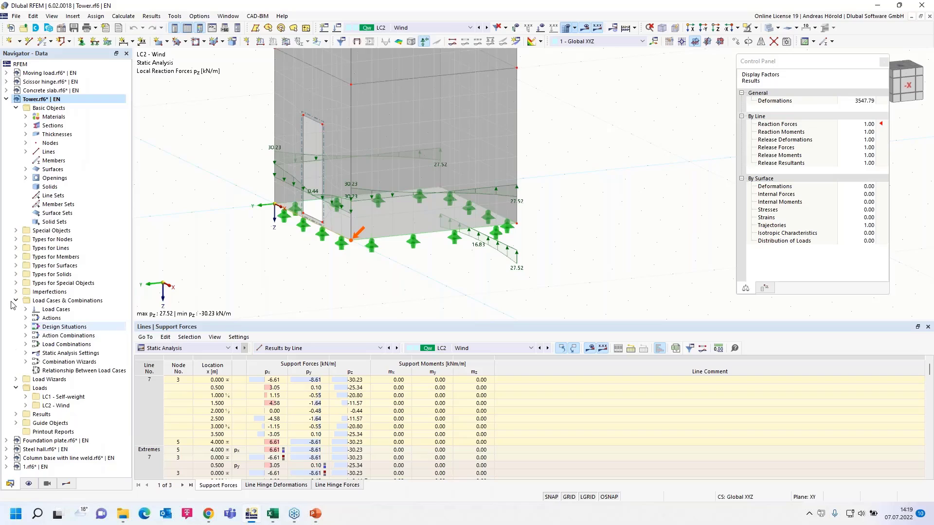
click(6, 99)
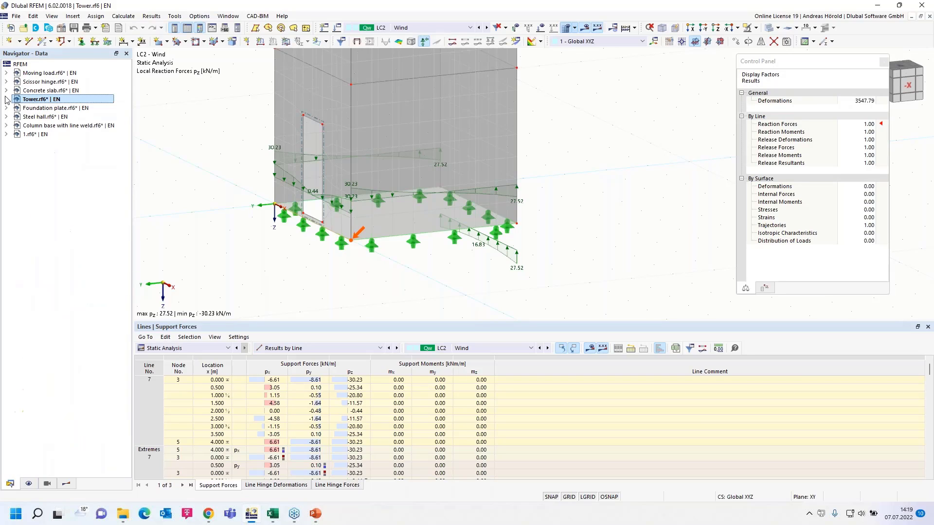
click(60, 108)
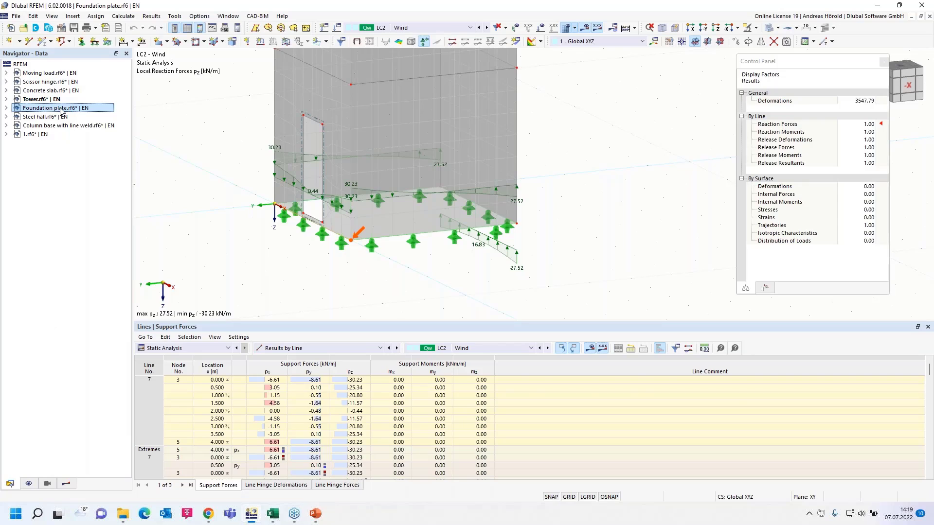
double_click(61, 108)
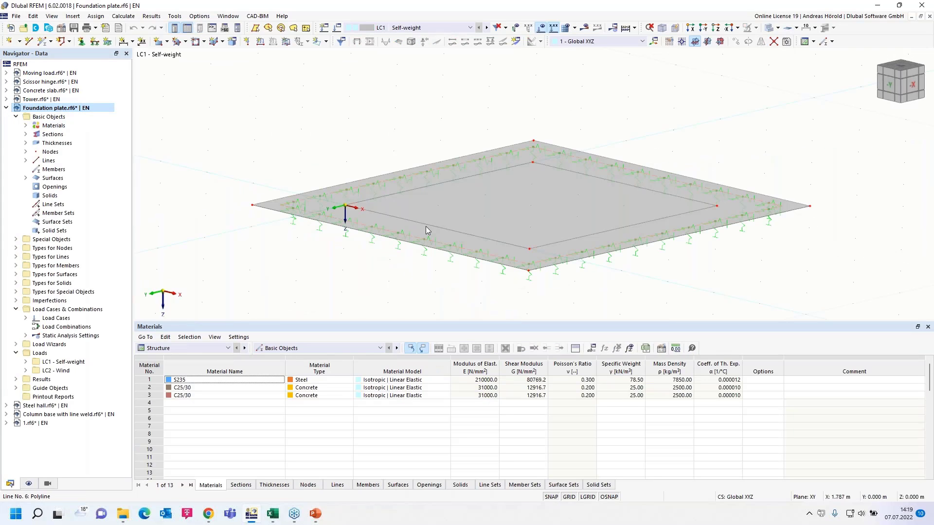
Step: Start a new line load on line 6 of the plate's inner outline in LC1 - Self-weight with Varying load distribution
click(425, 226)
click(260, 42)
click(354, 203)
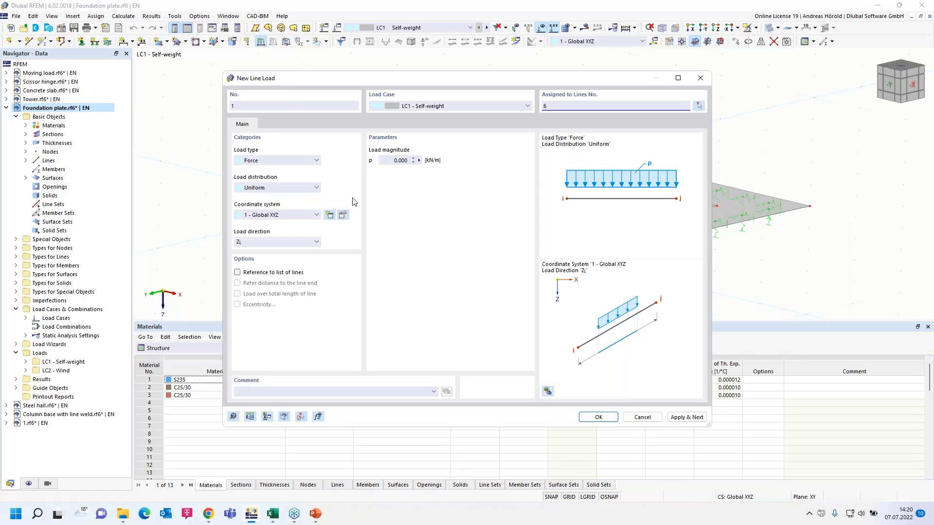
click(279, 187)
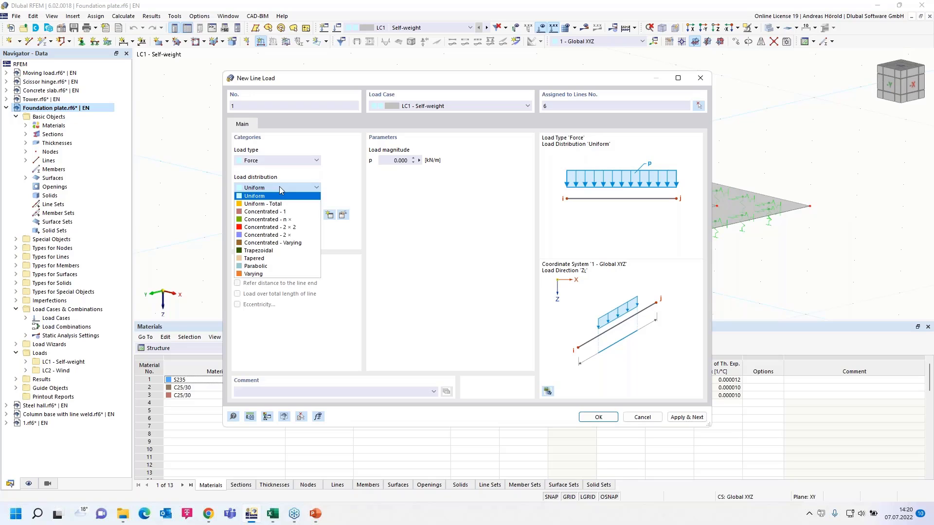
click(281, 274)
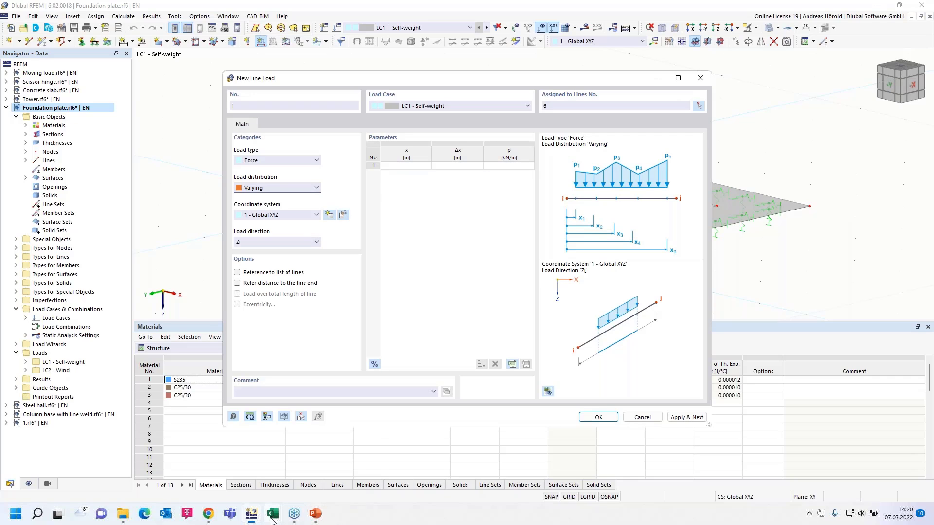
Step: Copy line 7's x locations from 0 to 4 m in the Excel workbook Tabelle2 into the line load's x column
mouse_move(272, 519)
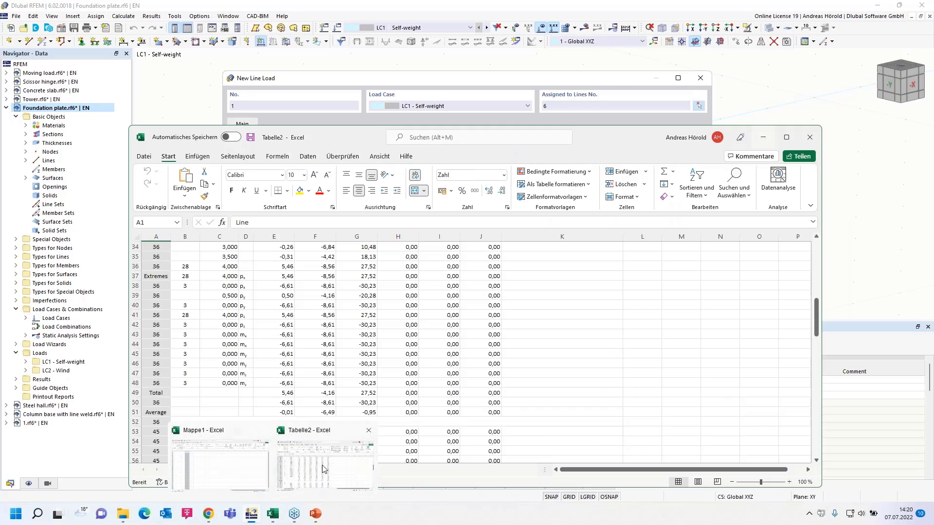
click(322, 468)
scroll(237, 324, up, 5)
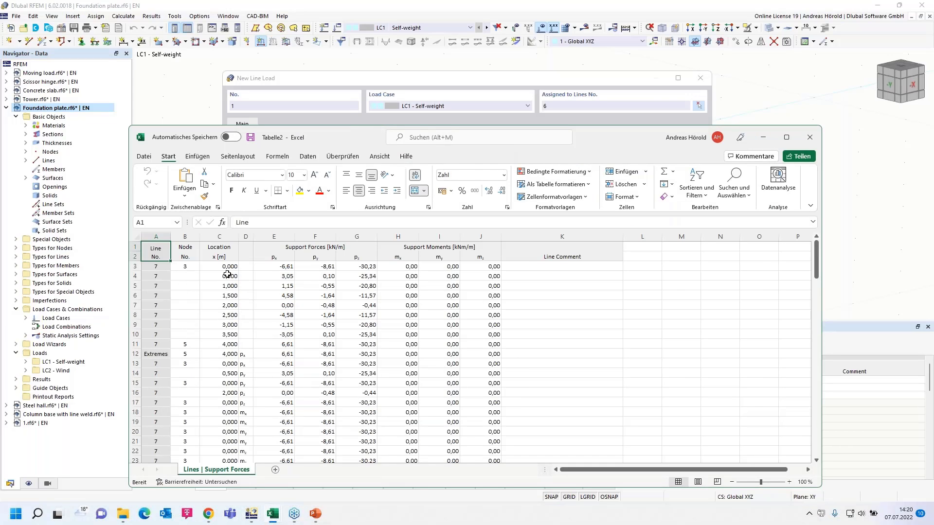
drag(226, 265, 224, 342)
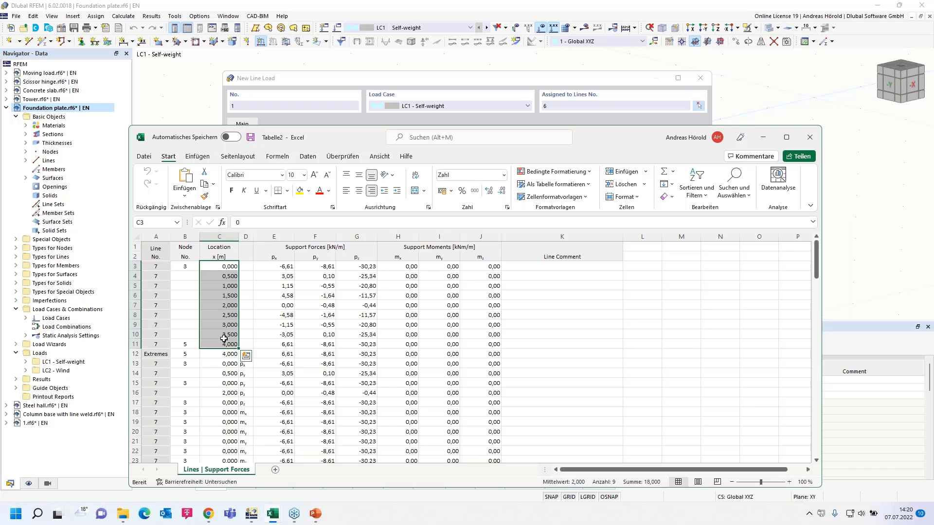
key(ctrl+c)
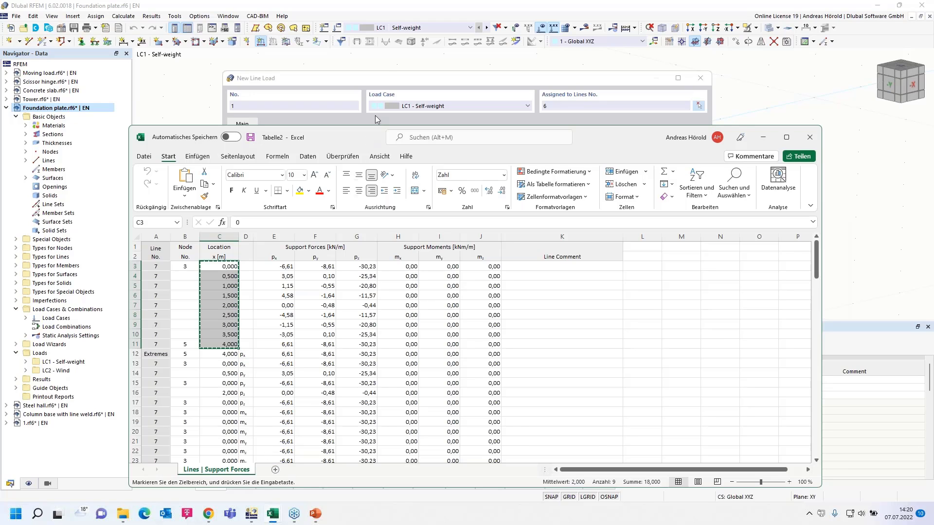
click(389, 79)
click(415, 166)
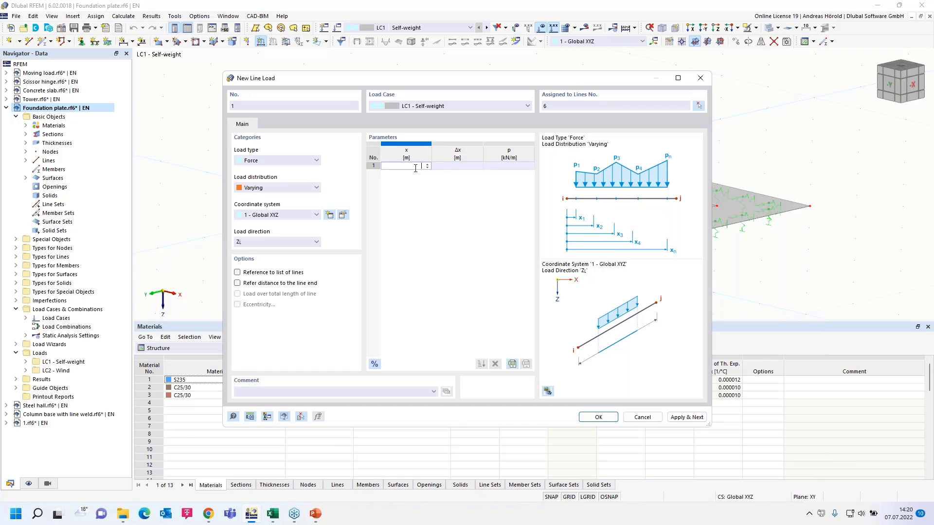
key(ctrl+v)
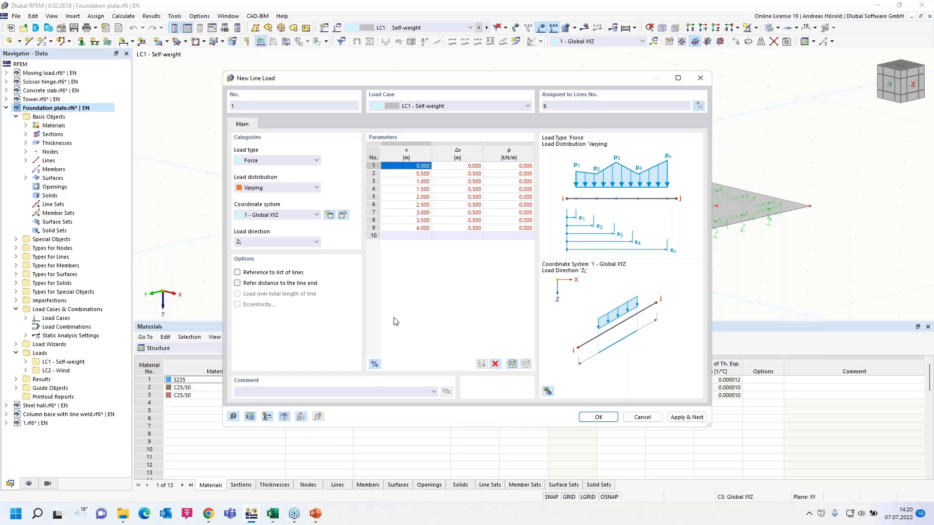
Step: Copy line 7's pz values (G3:G11) from the Excel workbook into the line load's p column and create the load
mouse_move(271, 515)
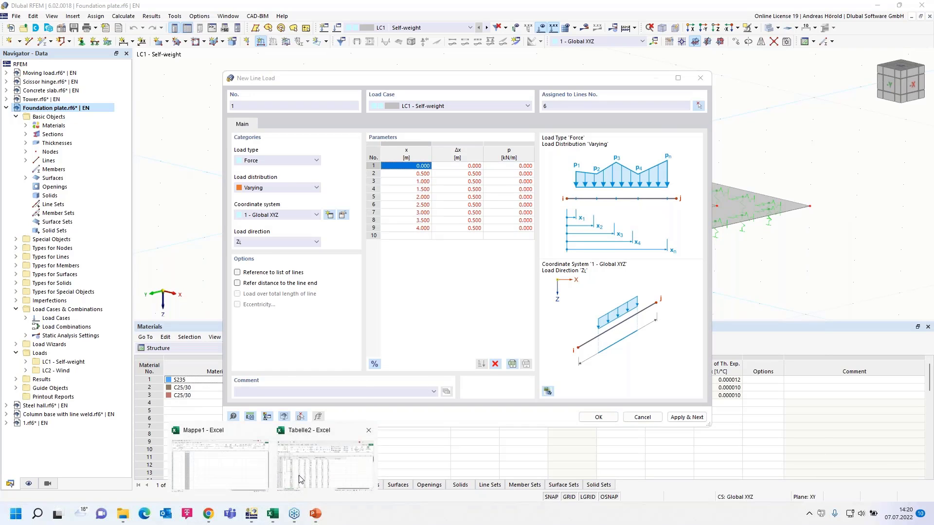
click(301, 479)
drag(369, 266, 359, 343)
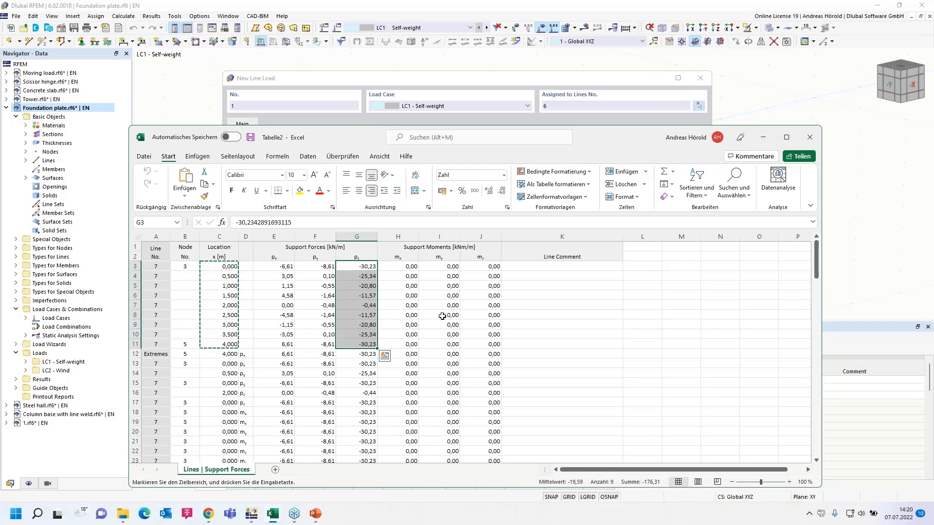
key(ctrl+c)
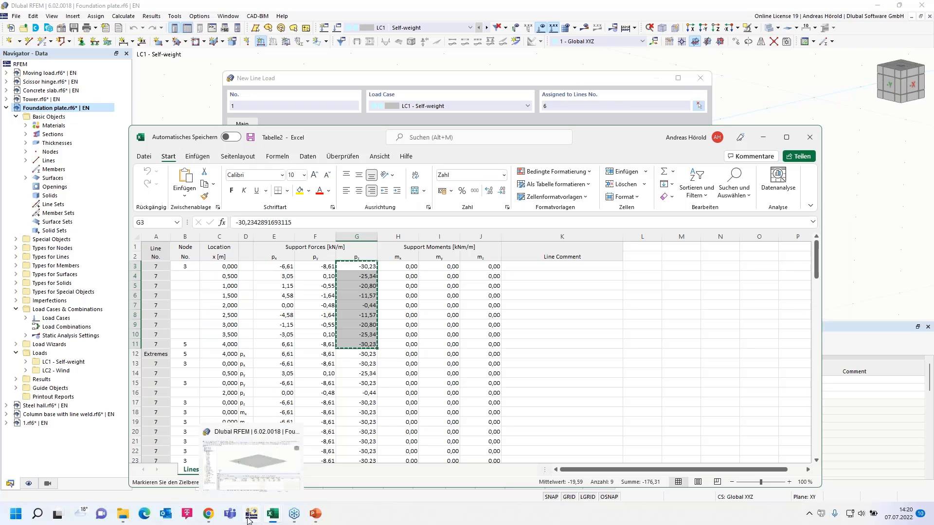
click(250, 519)
click(509, 166)
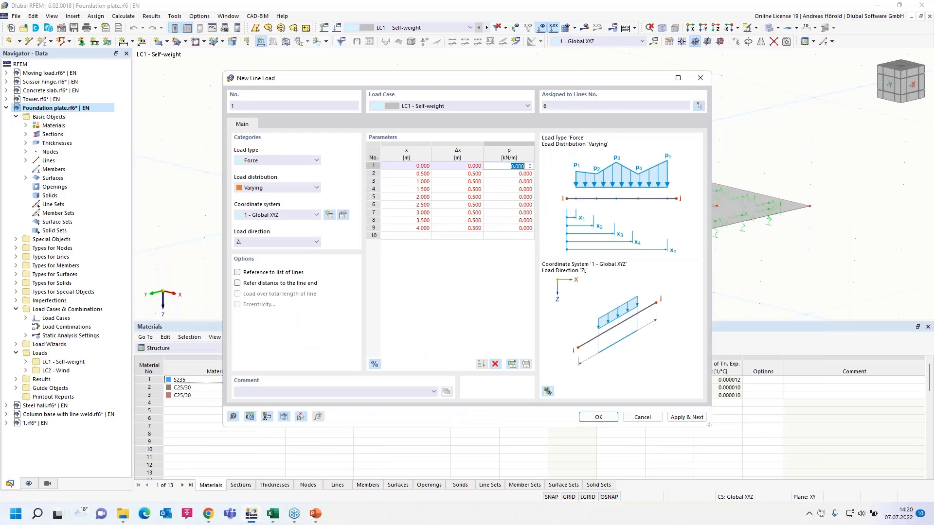
key(ctrl+v)
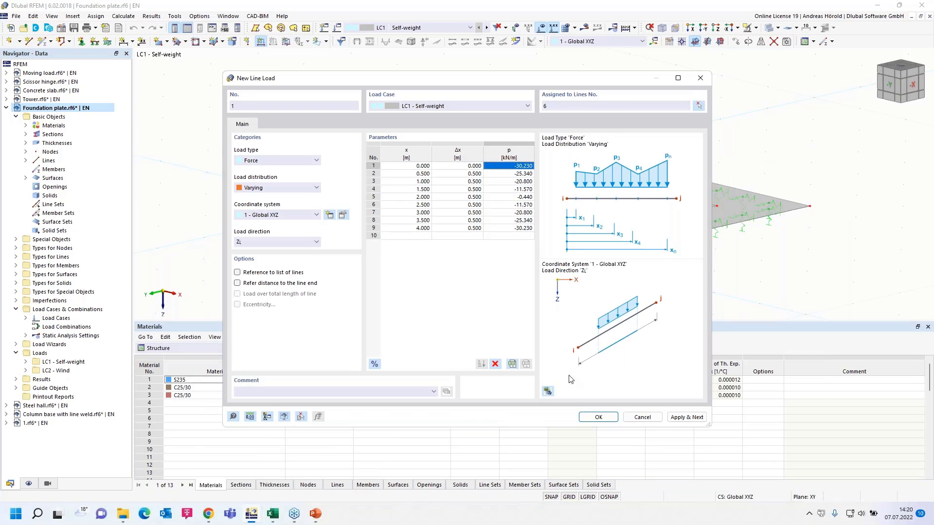
click(598, 417)
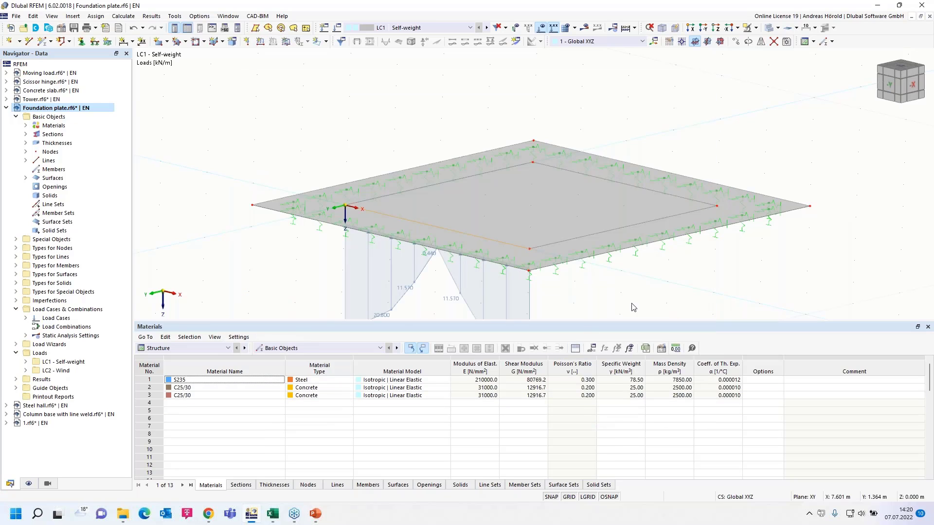
Step: Start a new line load on line 7 of the plate's inner outline in LC1 - Self-weight with Varying load distribution
middle_drag(612, 274, 551, 207)
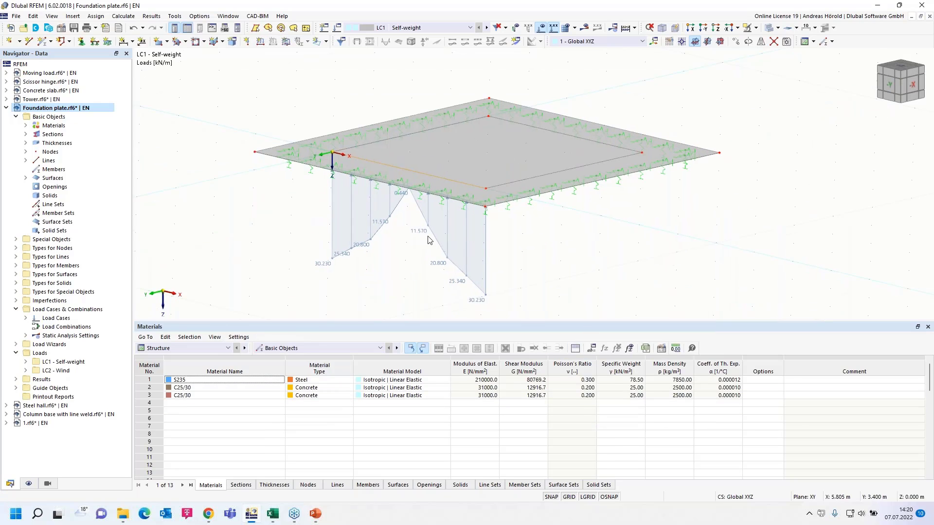
click(525, 183)
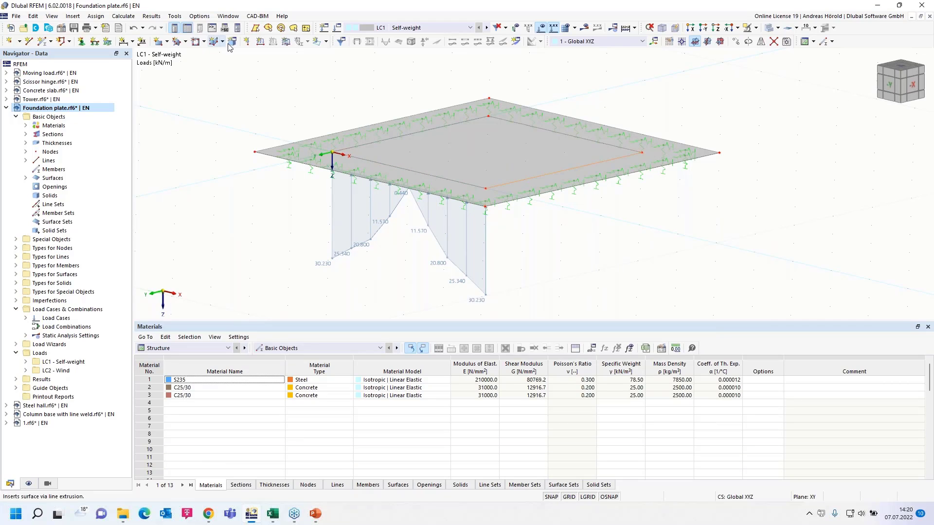
click(261, 42)
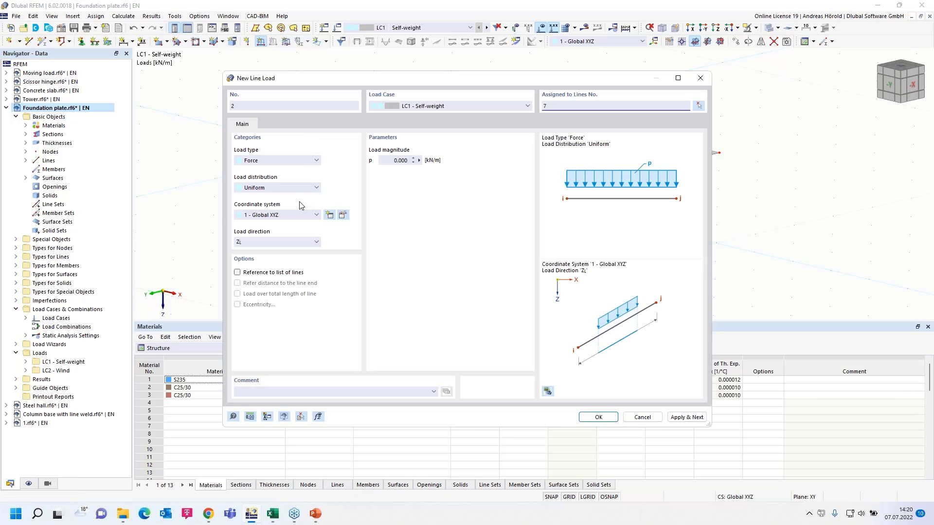
click(274, 189)
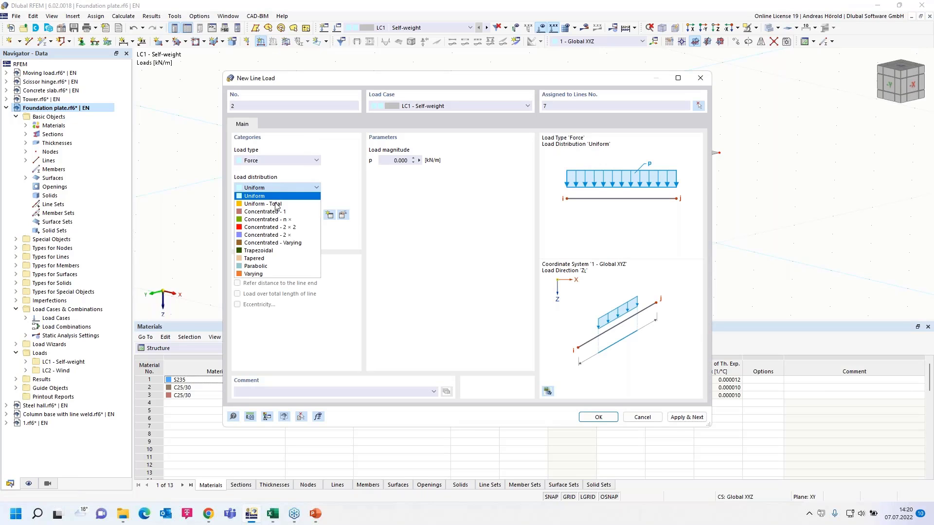
click(277, 272)
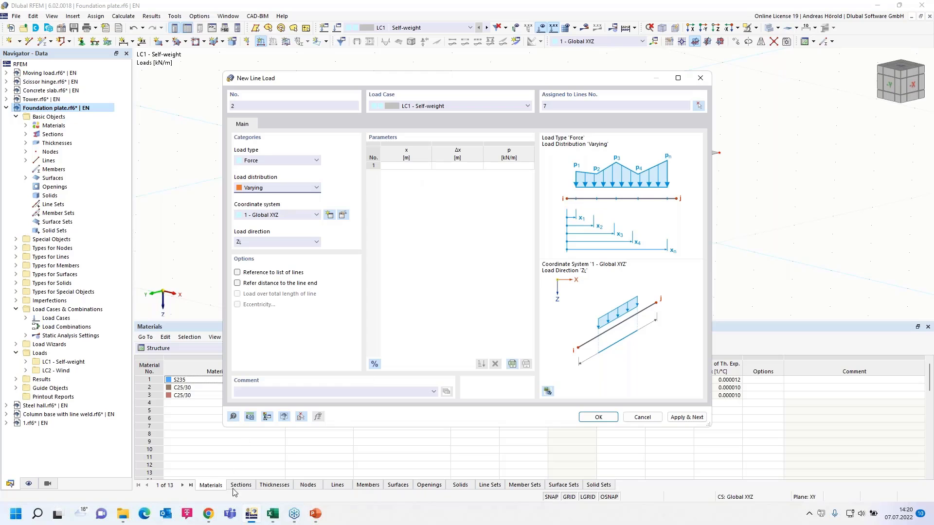
Step: Copy line 36's x locations (C28:C36), from 0 to 4 m, from the Excel workbook Tabelle2 into the line load's x column
mouse_move(271, 521)
click(307, 470)
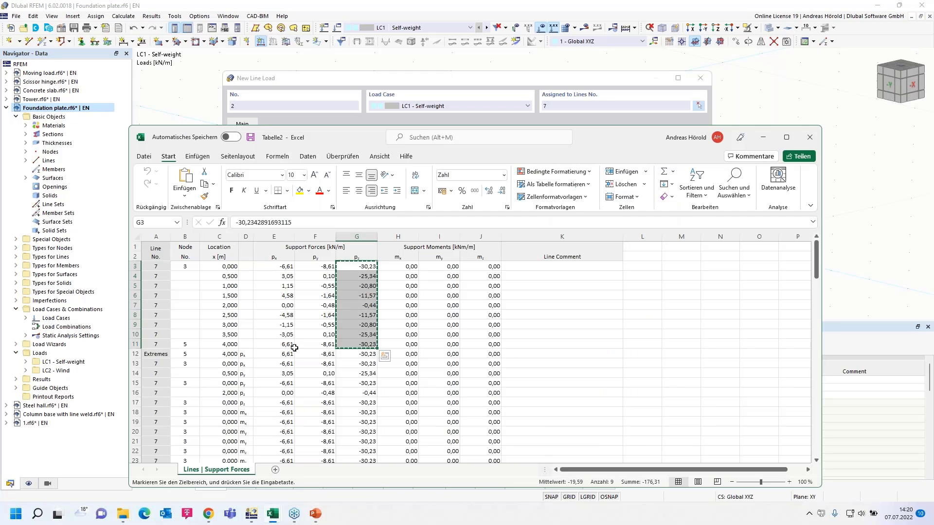
scroll(285, 319, down, 5)
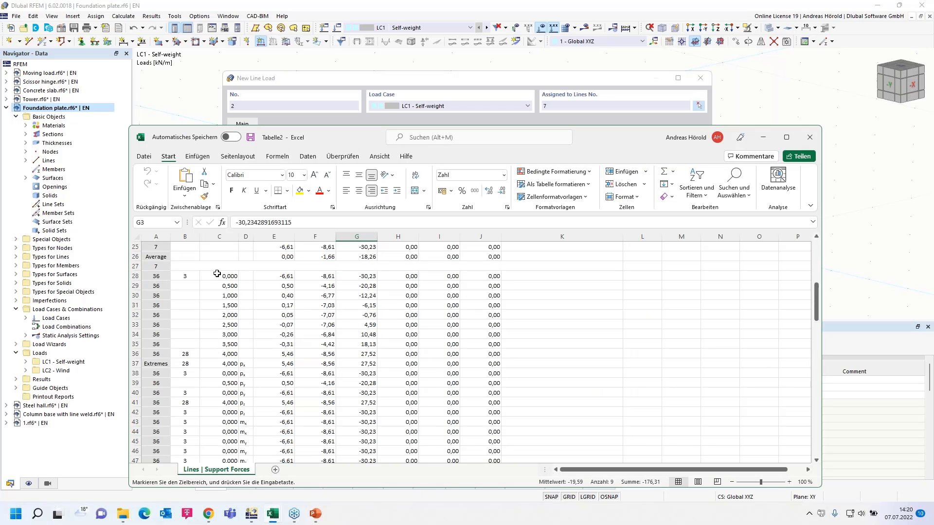
drag(216, 275, 217, 353)
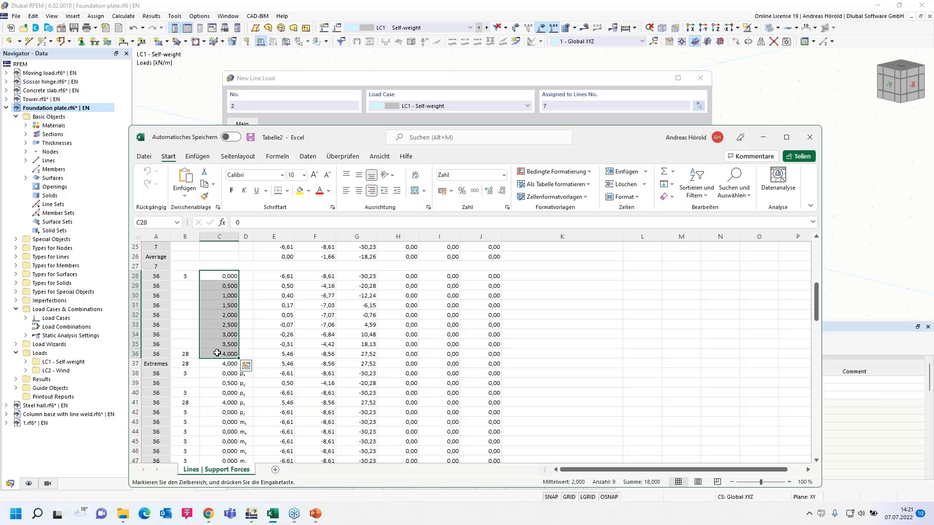
key(ctrl+c)
mouse_move(311, 521)
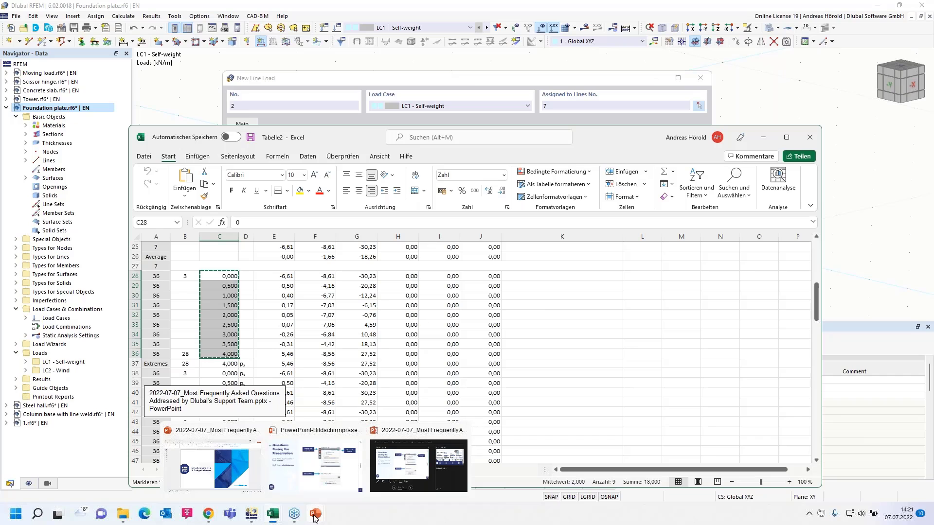
click(251, 514)
click(389, 166)
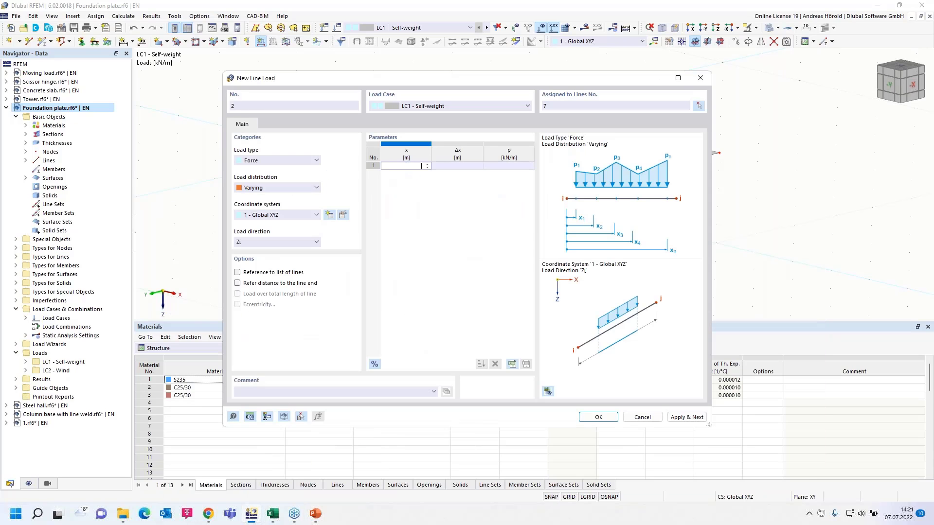
key(ctrl+v)
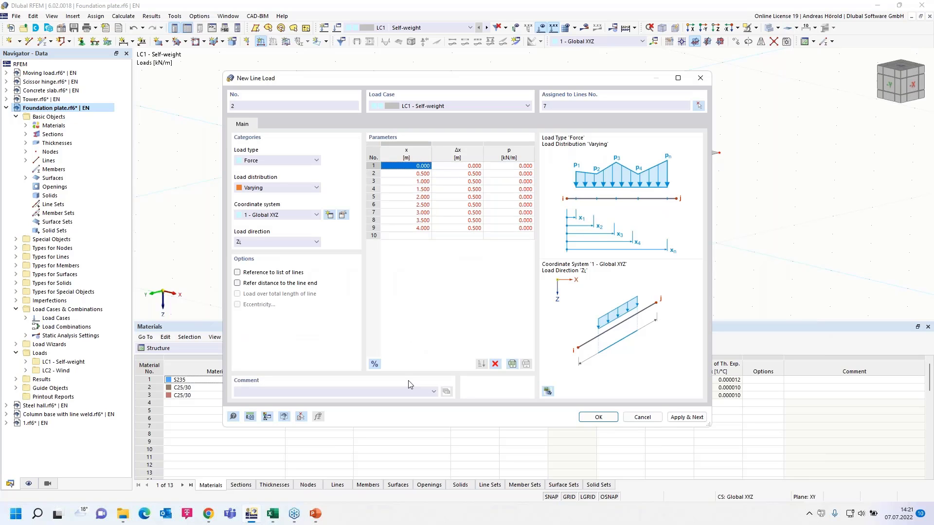
Step: Copy line 36's pz values (G28:G36) from the Excel workbook into the line load's p column and create the load
mouse_move(272, 514)
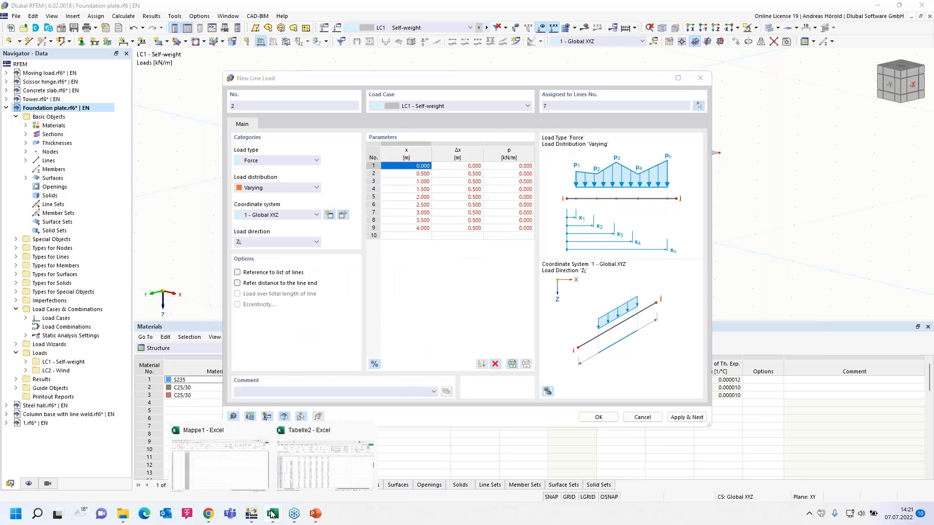
click(297, 471)
drag(364, 276, 363, 354)
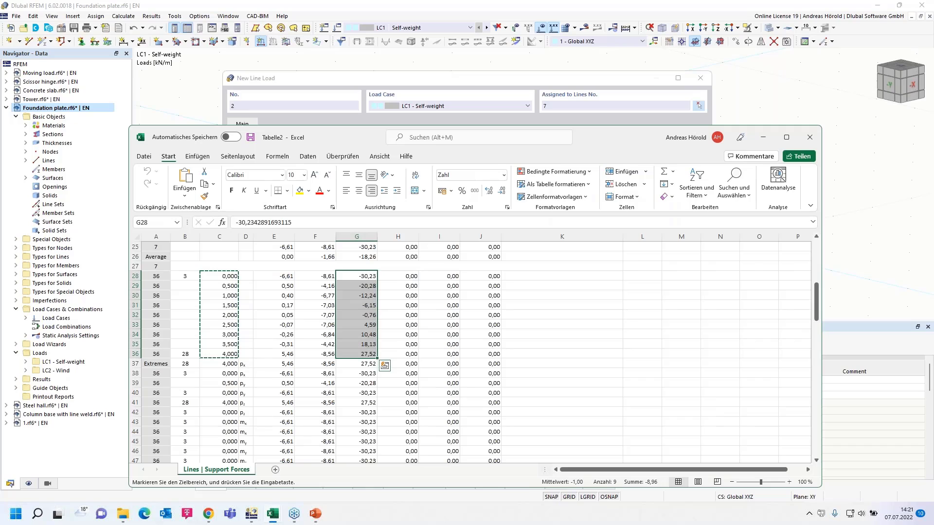
key(ctrl+c)
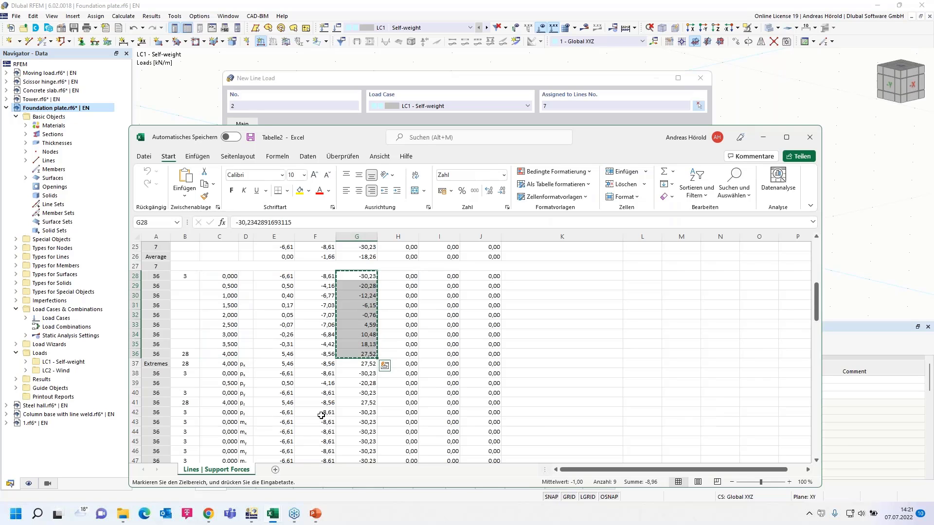
click(251, 514)
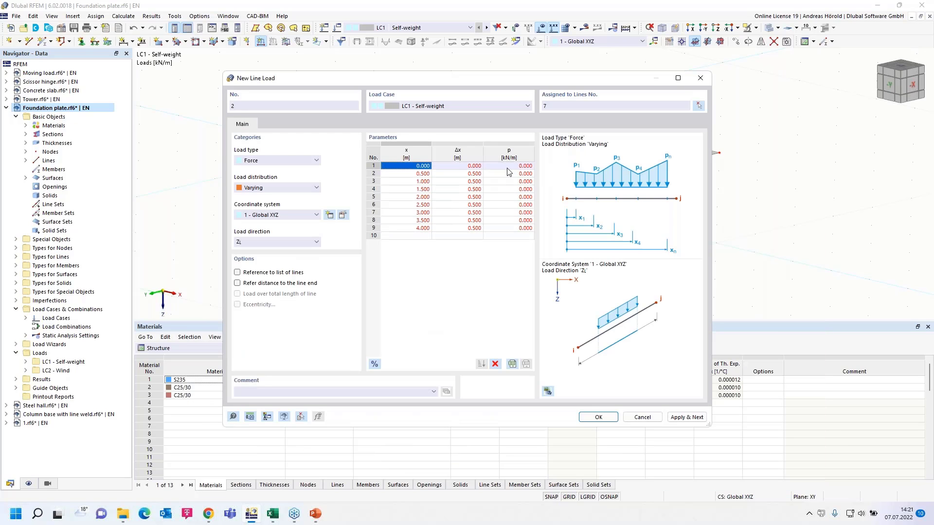
key(ctrl+v)
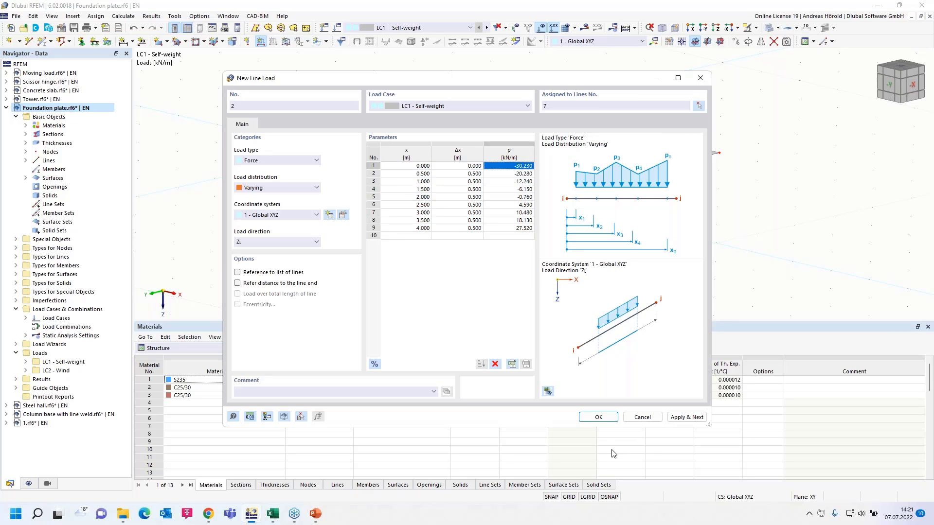
click(598, 417)
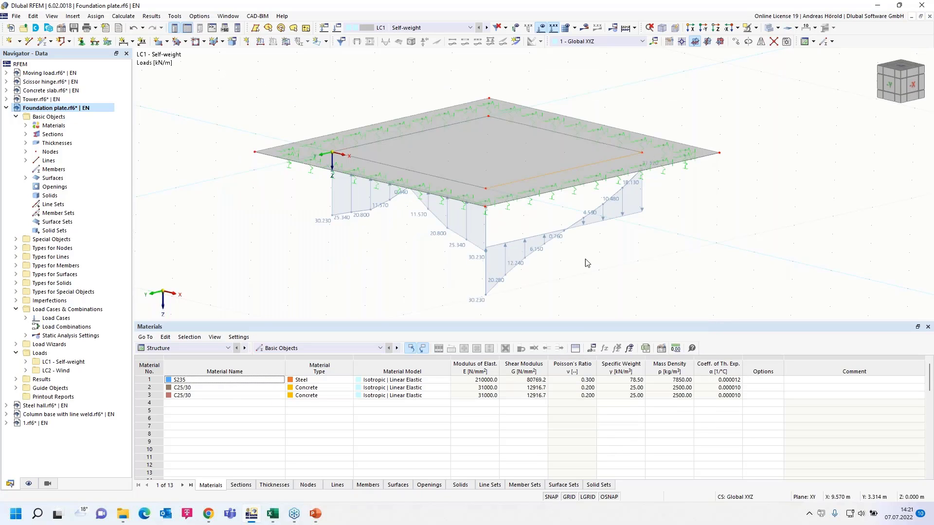
click(616, 257)
Step: Shrink the table area, collapse the Foundation plate model in the data tree and activate the Steel hall model
drag(606, 323, 603, 380)
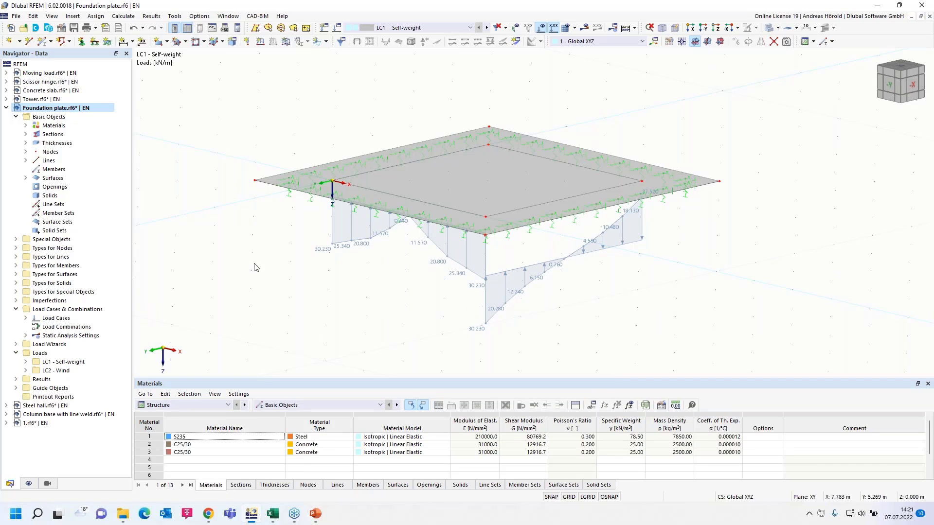
click(5, 108)
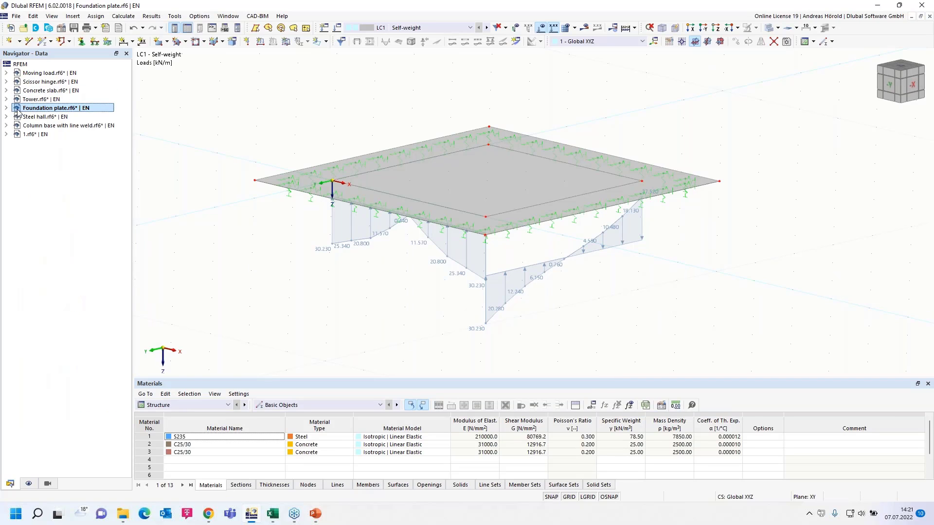
click(47, 117)
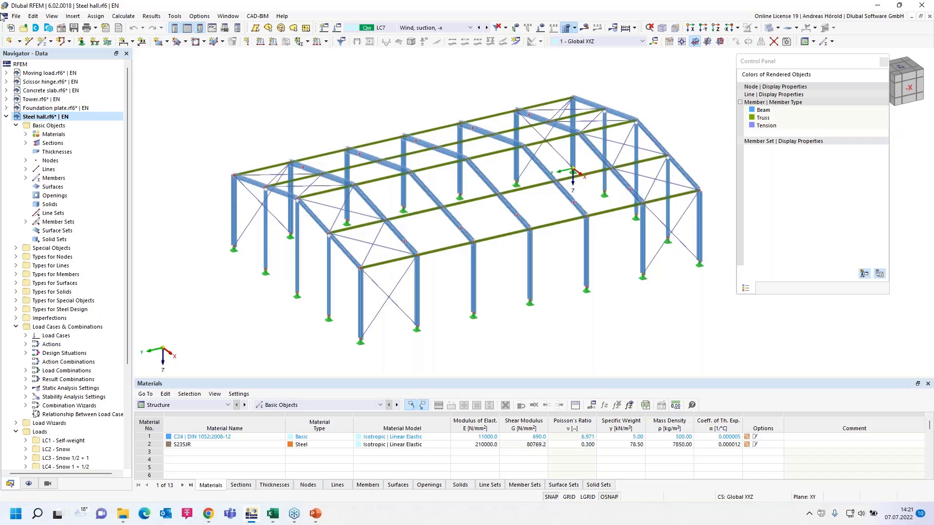
Step: Display the results of design situation DS1 on the steel hall, viewing the member internal forces N, Vz and finally My
click(424, 28)
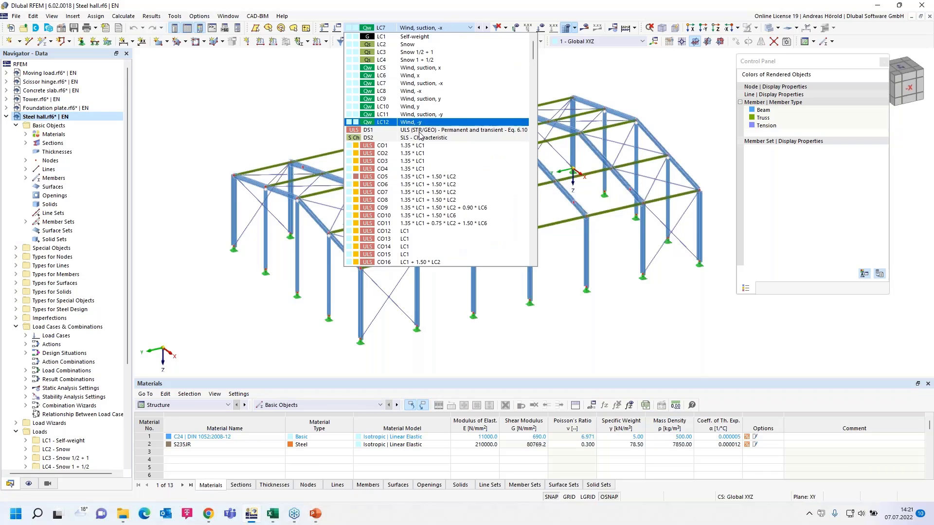
click(425, 131)
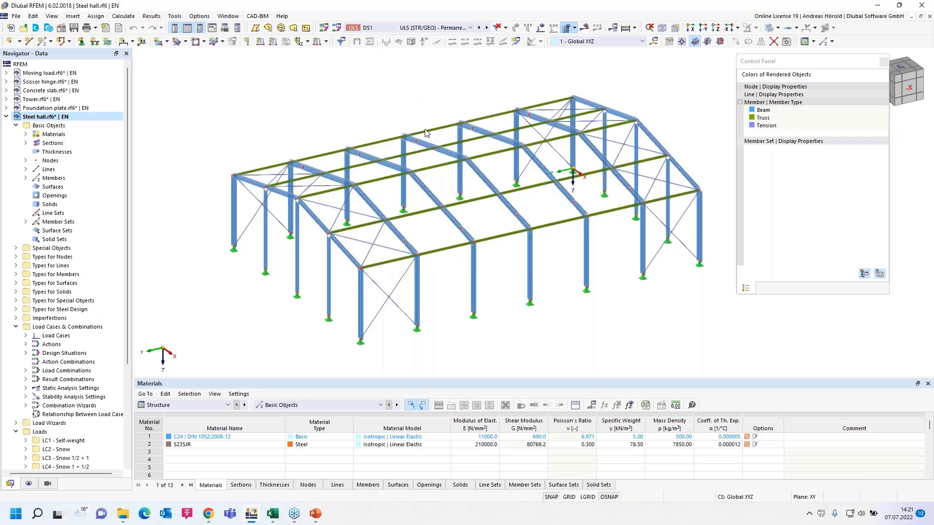
click(584, 29)
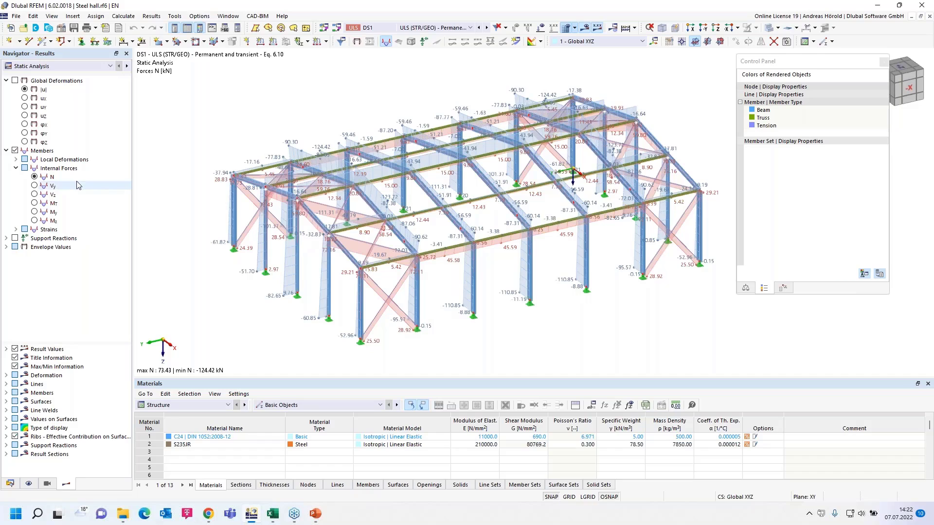
click(34, 194)
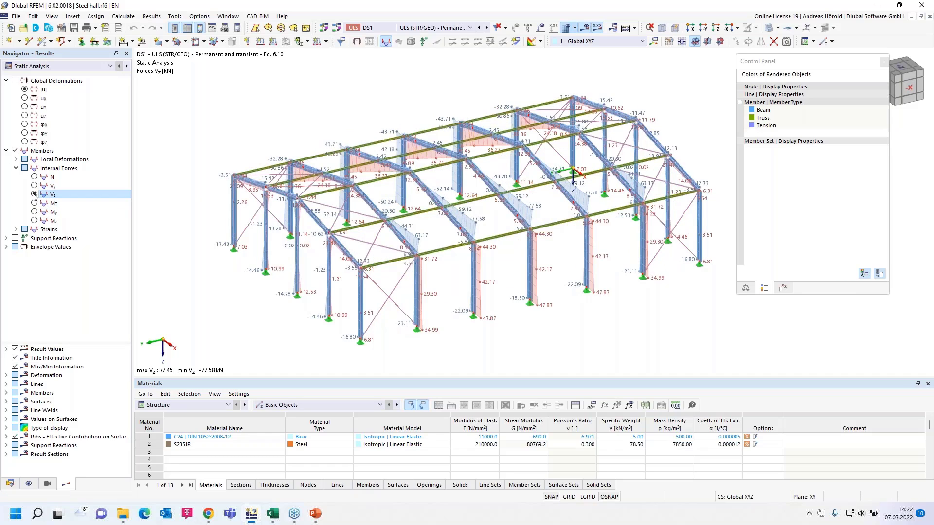
click(34, 213)
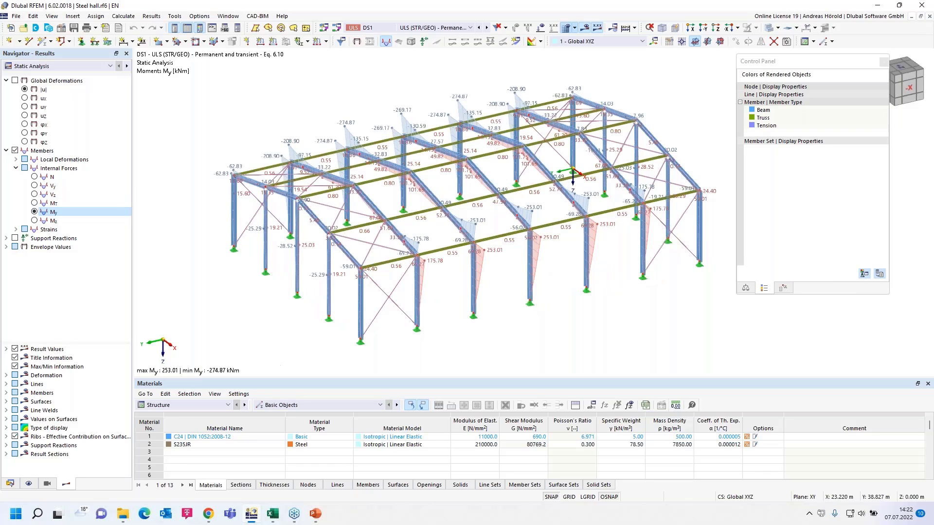
Step: Show the Static Analysis results by member in the table, with internal forces by section for design situation DS1
click(203, 407)
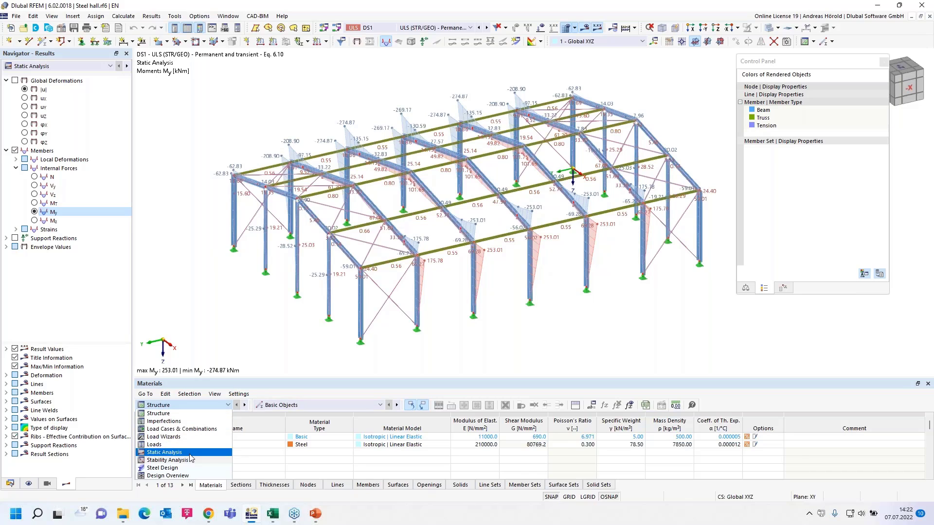
click(164, 452)
click(313, 406)
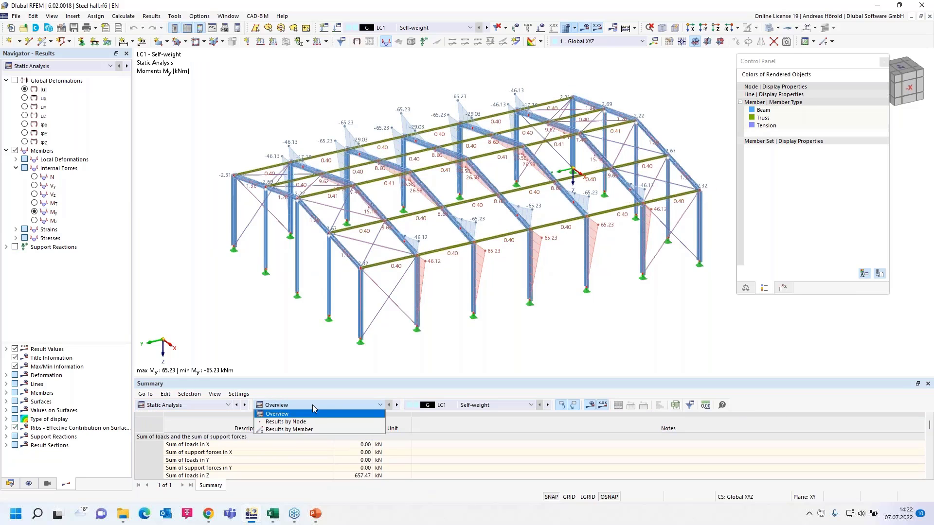
click(320, 430)
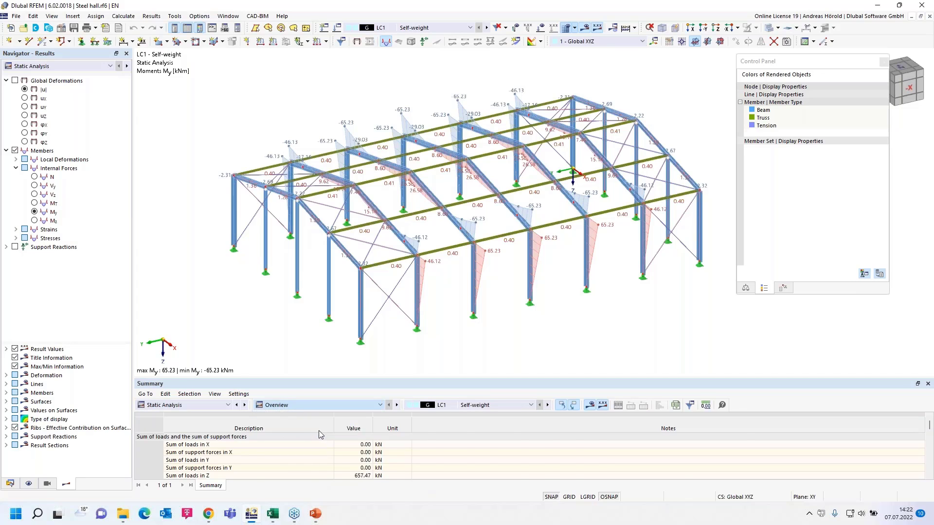
click(512, 407)
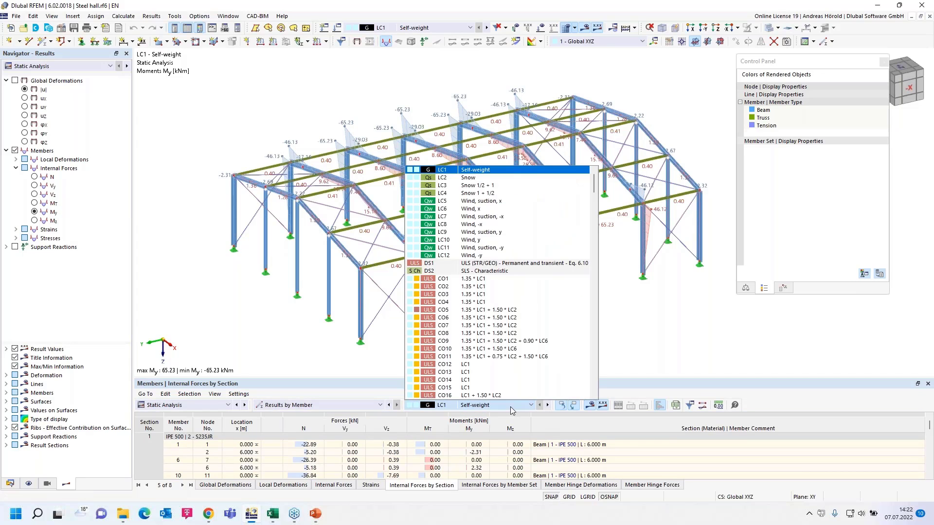
click(481, 264)
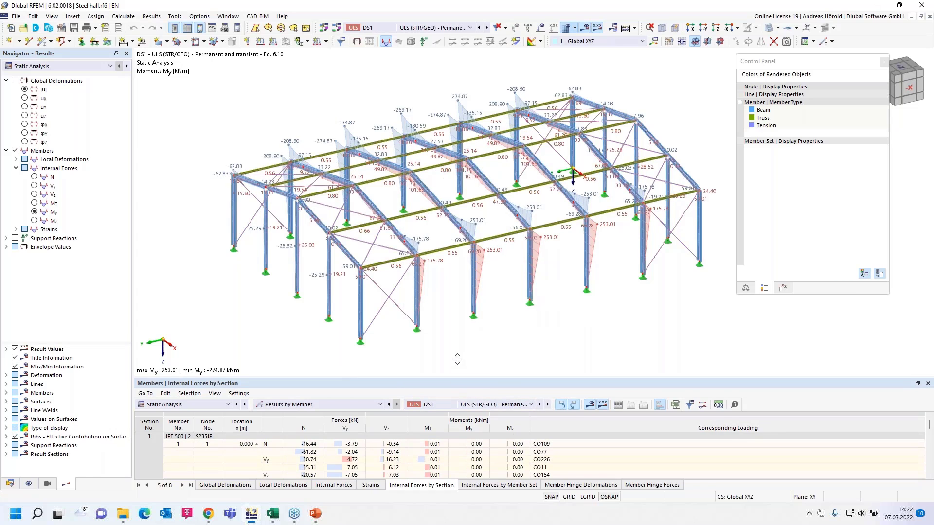
Step: Enlarge the result table and look through the members' extreme internal forces by section with their corresponding load combinations
drag(458, 377, 456, 293)
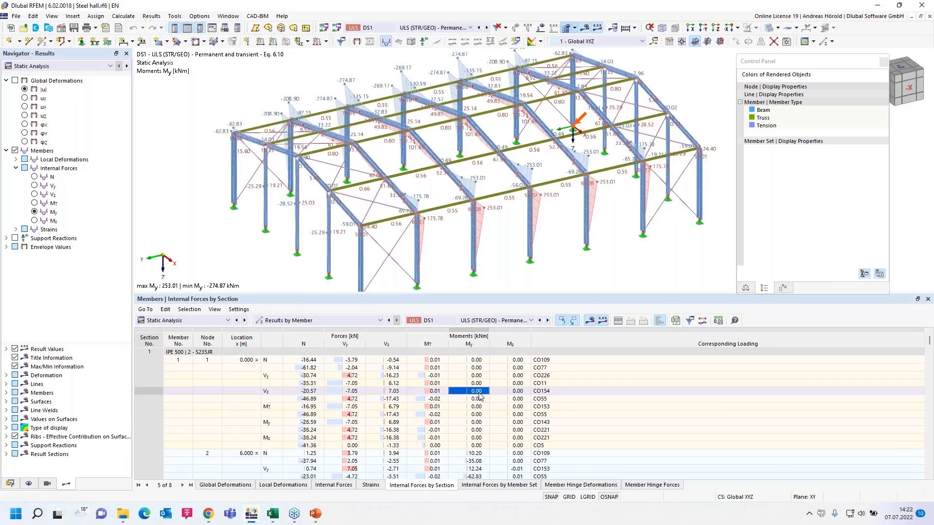
scroll(479, 396, down, 20)
scroll(479, 397, down, 20)
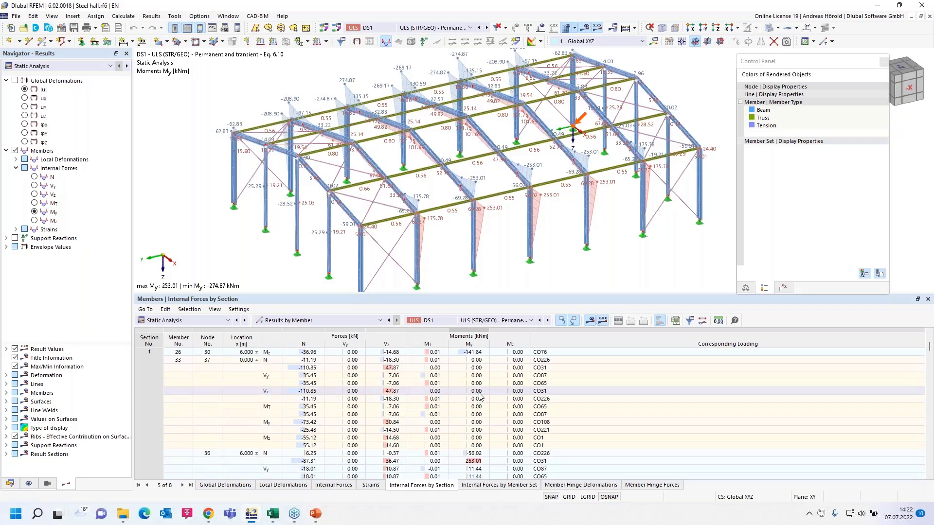
scroll(479, 397, down, 20)
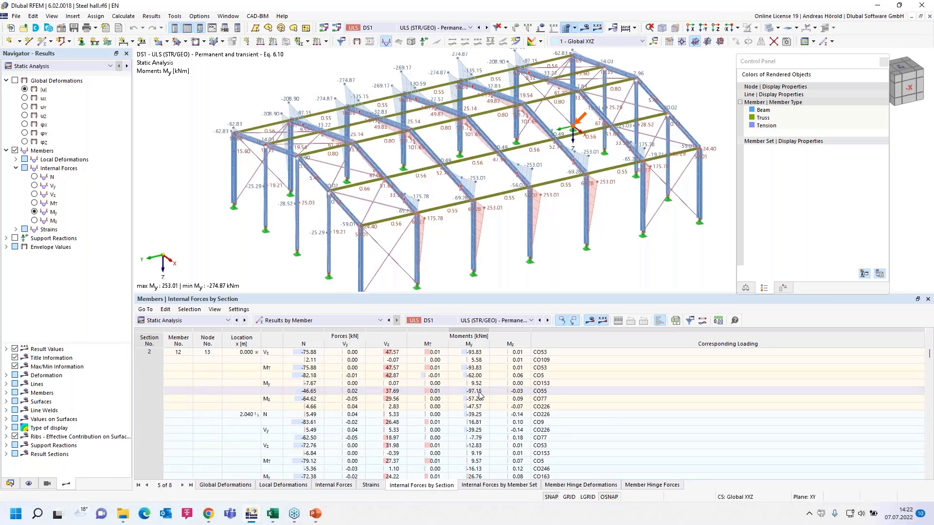
scroll(479, 395, down, 20)
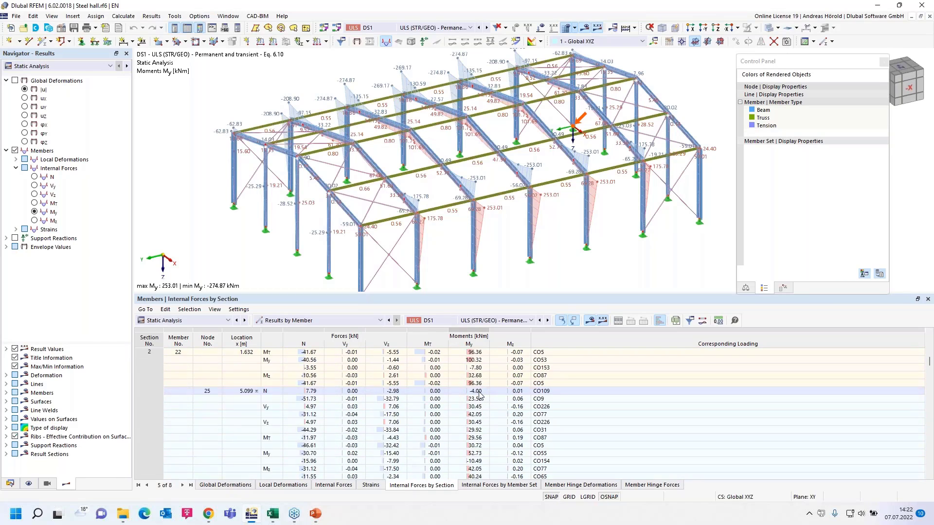
scroll(479, 392, down, 5)
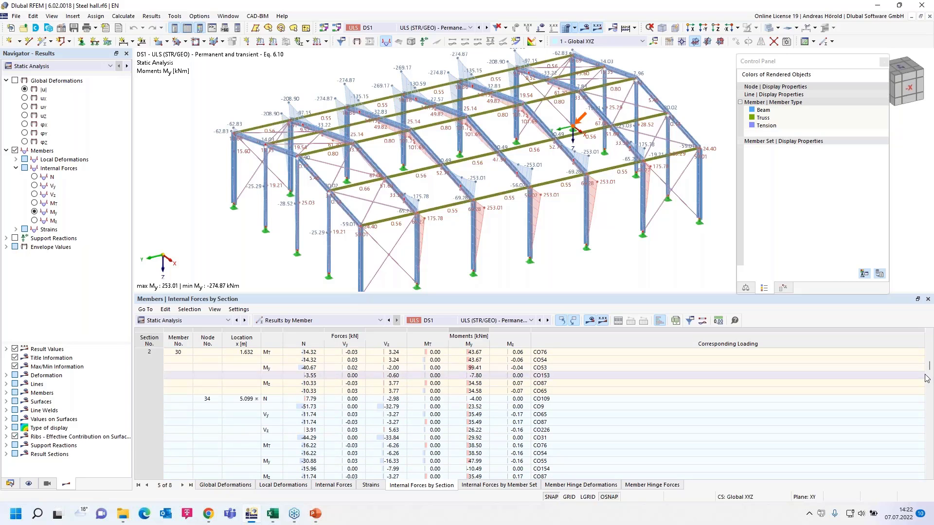
Step: Reduce the min/max envelope rows of the Internal Forces by Section result table to only the total max/min values for each member
drag(929, 368, 928, 335)
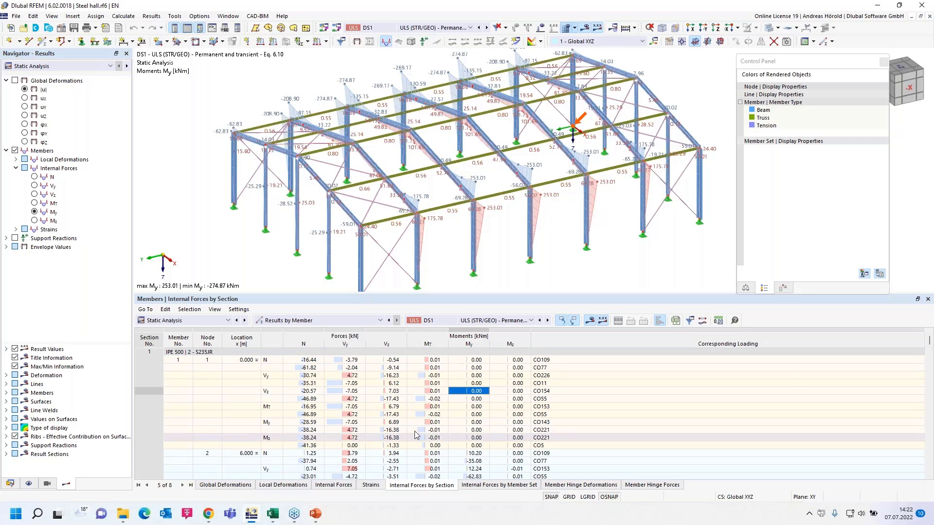
click(691, 321)
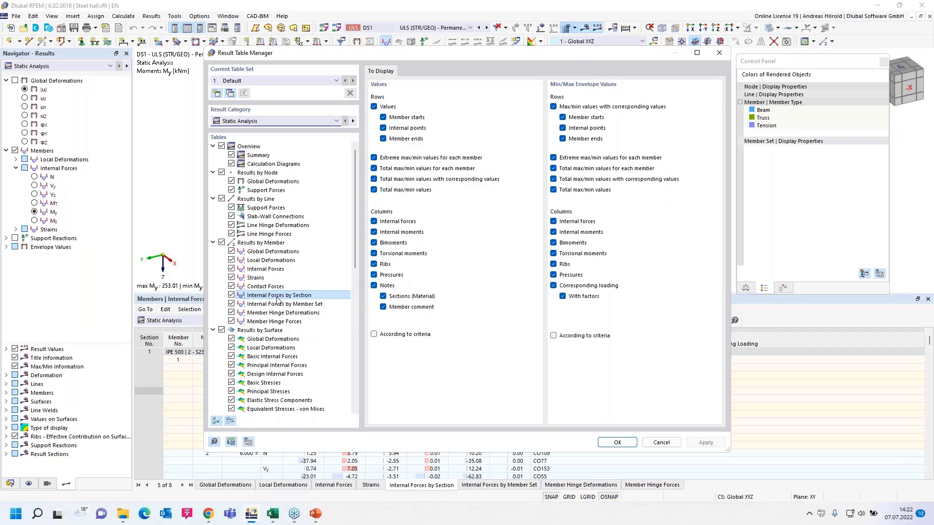
click(562, 139)
click(562, 128)
click(563, 118)
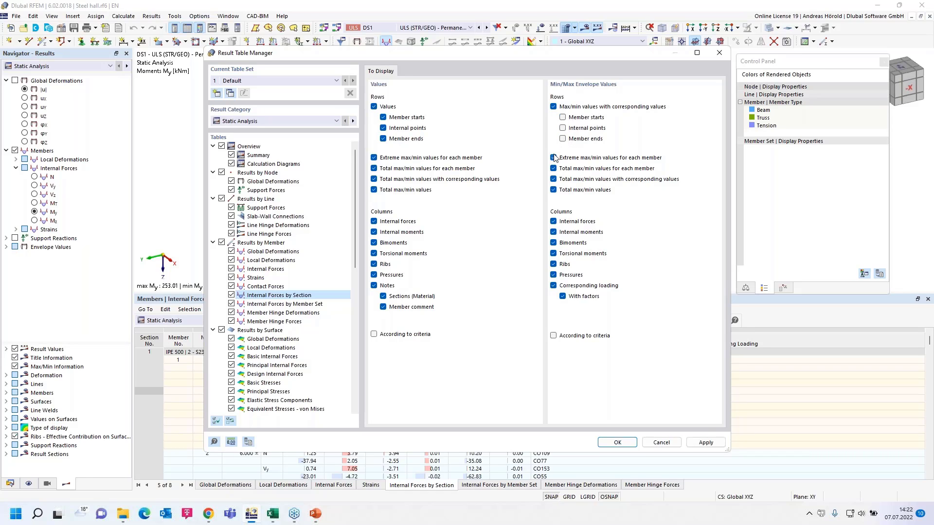
click(553, 157)
click(553, 179)
click(554, 190)
click(615, 443)
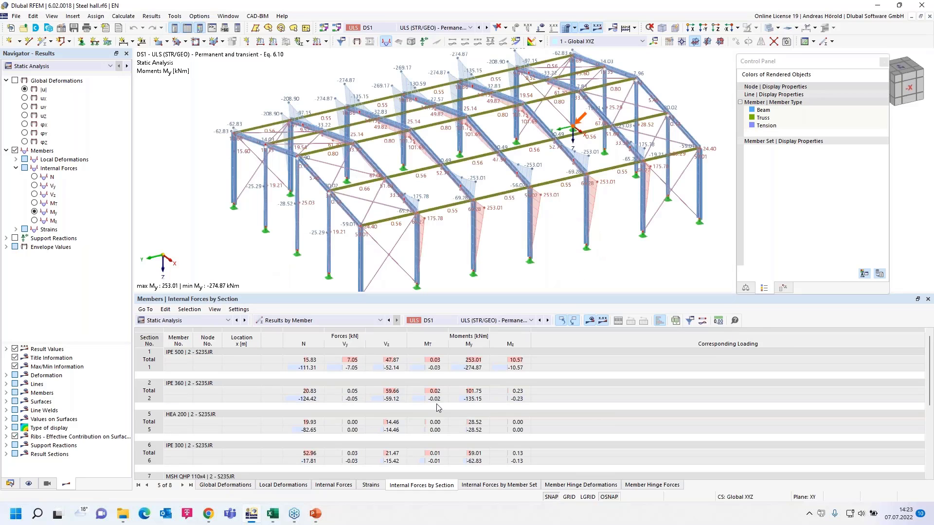
scroll(437, 409, down, 5)
scroll(437, 408, up, 5)
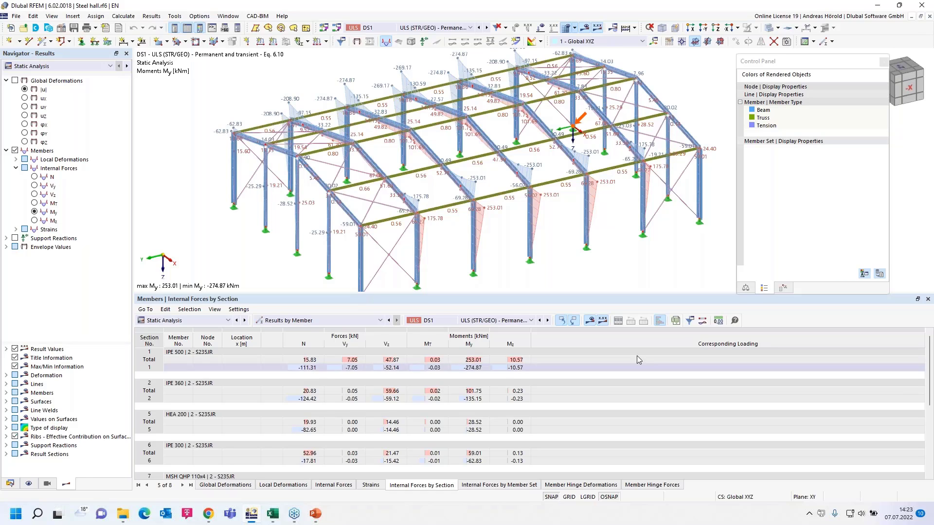
Step: Enable extreme max/min values for each member in the section table's envelope rows and disable total max/min values for each member
click(690, 321)
click(554, 158)
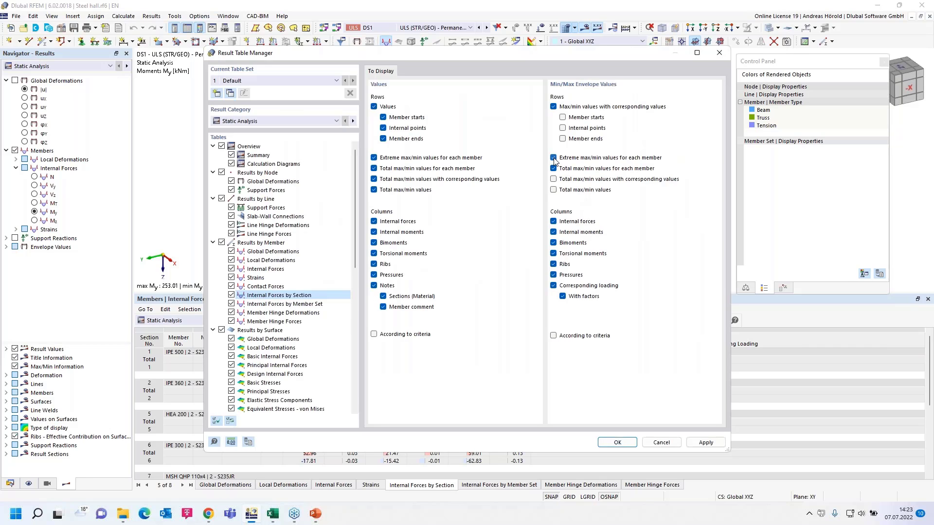
click(553, 168)
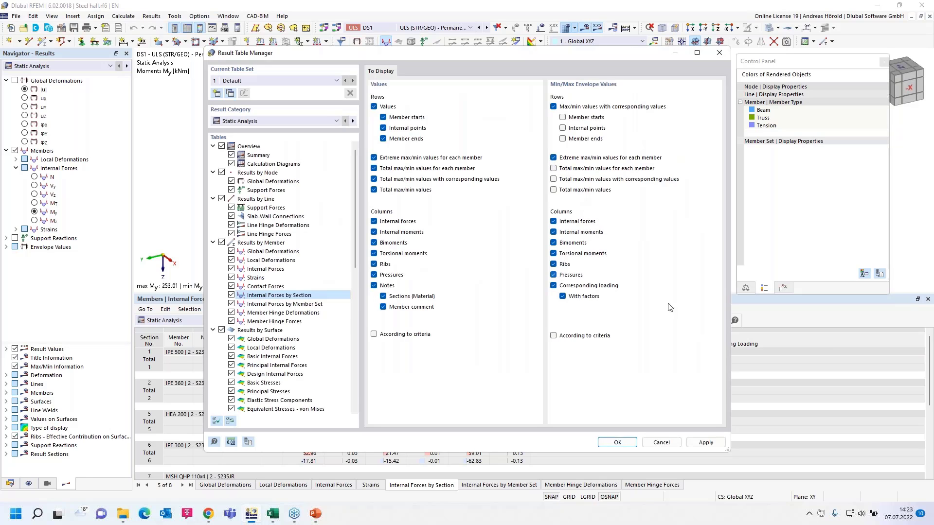
click(616, 442)
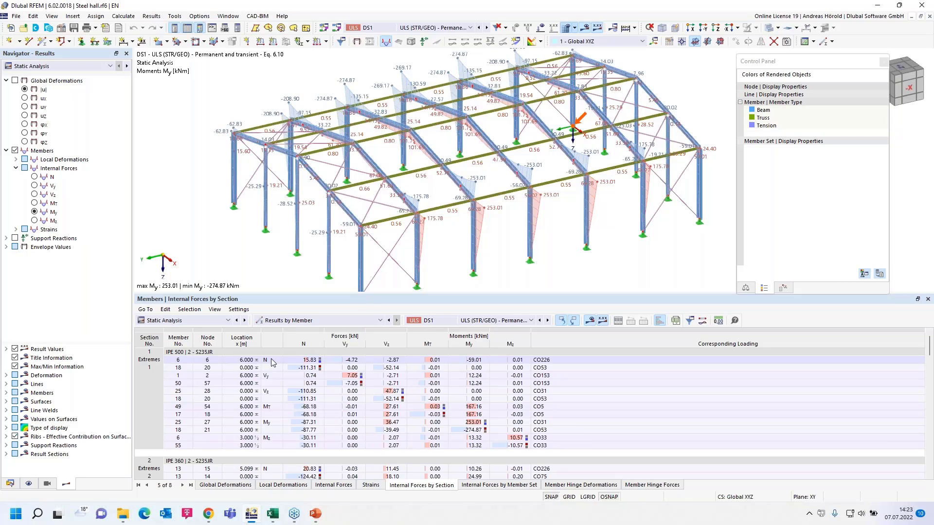
Step: Examine the extreme internal forces and corresponding loading for each section, and review the table's row settings without changing them
click(272, 422)
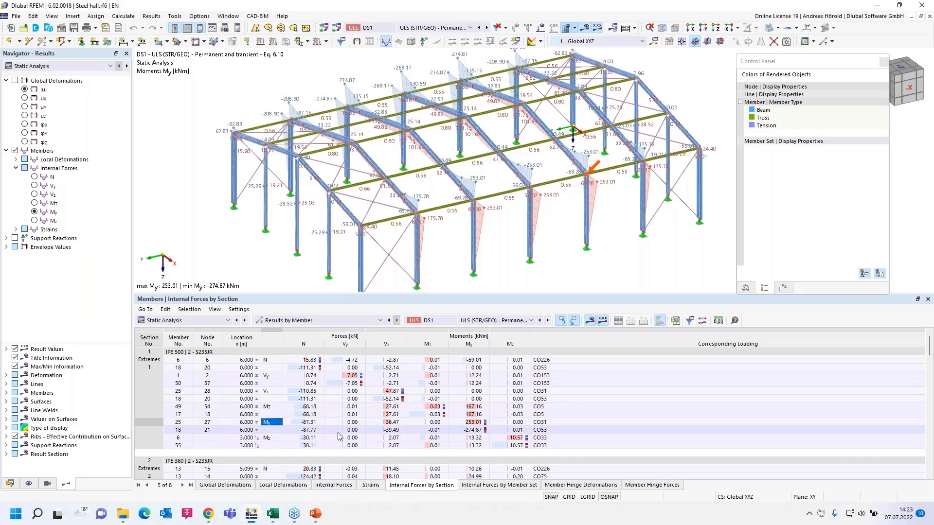
scroll(347, 428, down, 7)
scroll(346, 428, down, 8)
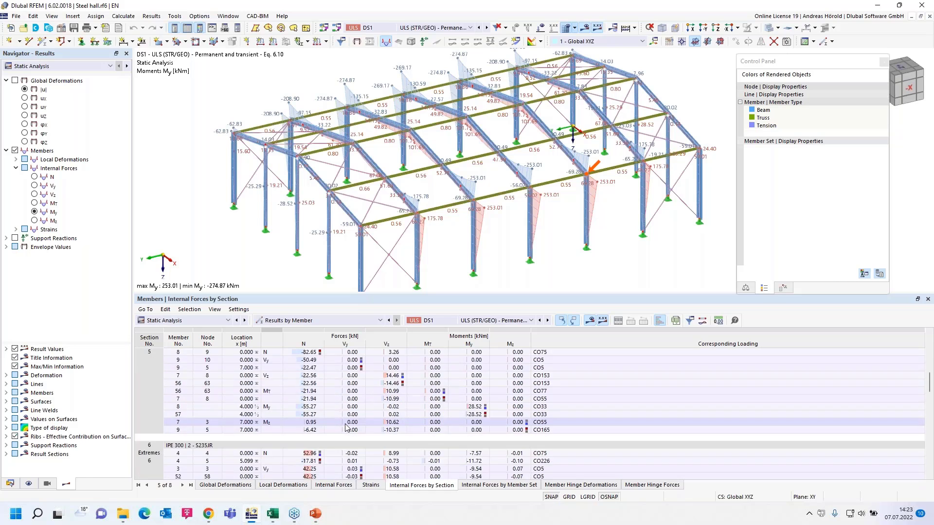
scroll(346, 428, up, 15)
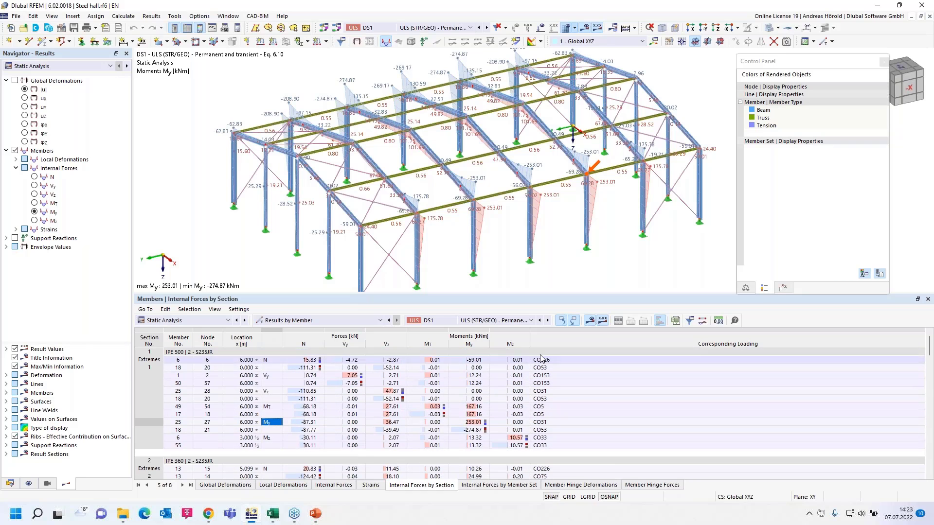
click(691, 322)
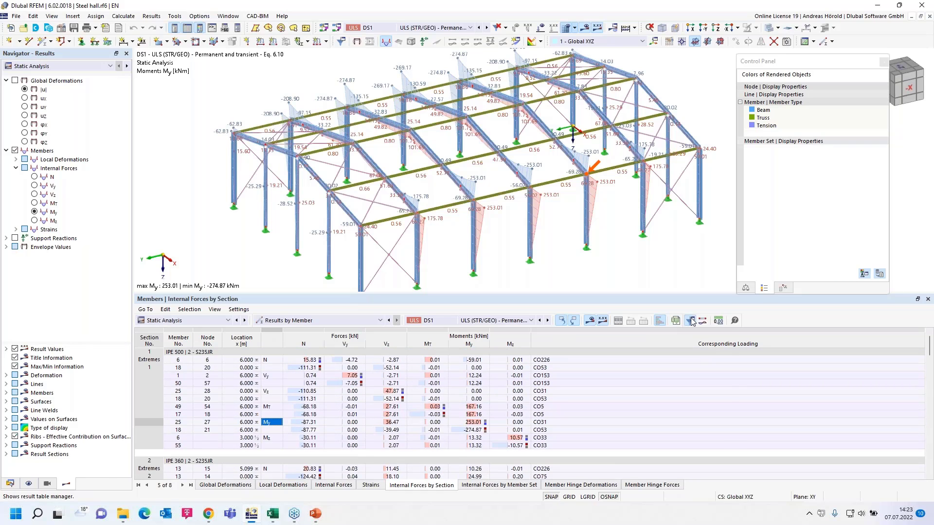
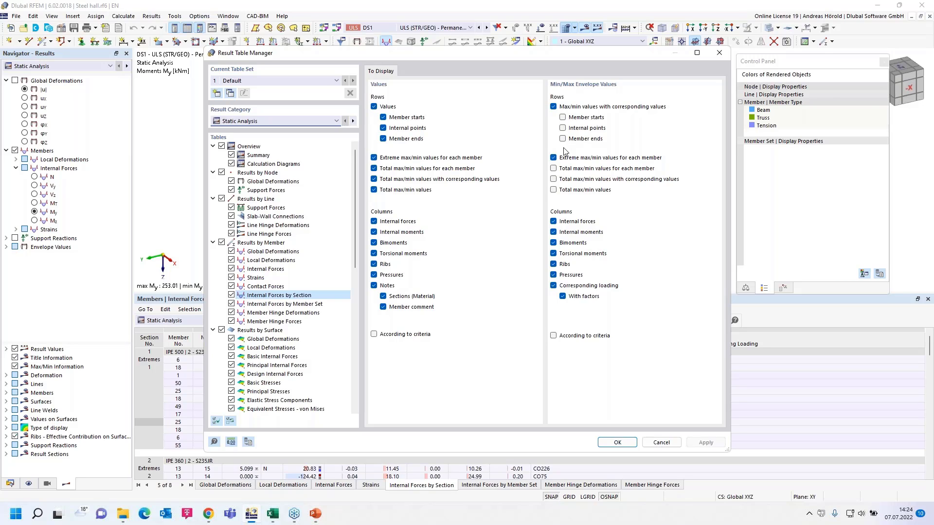
click(661, 444)
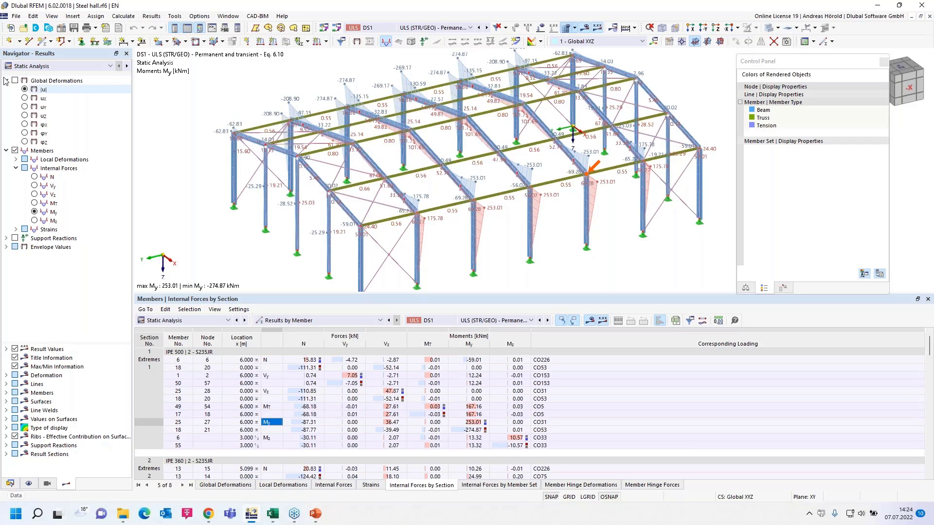
Step: Open the printout report setup, deselect all report items and include only Members - Internal Forces by Section
click(105, 28)
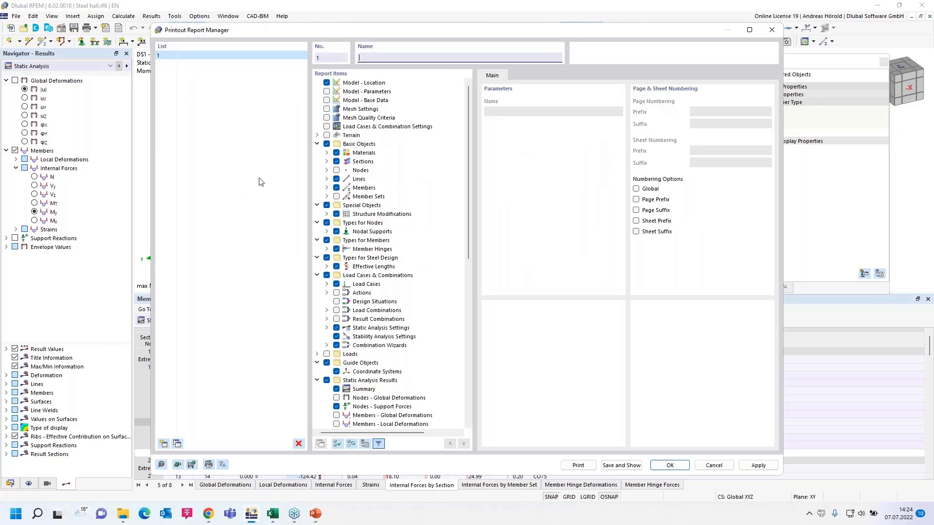
click(336, 445)
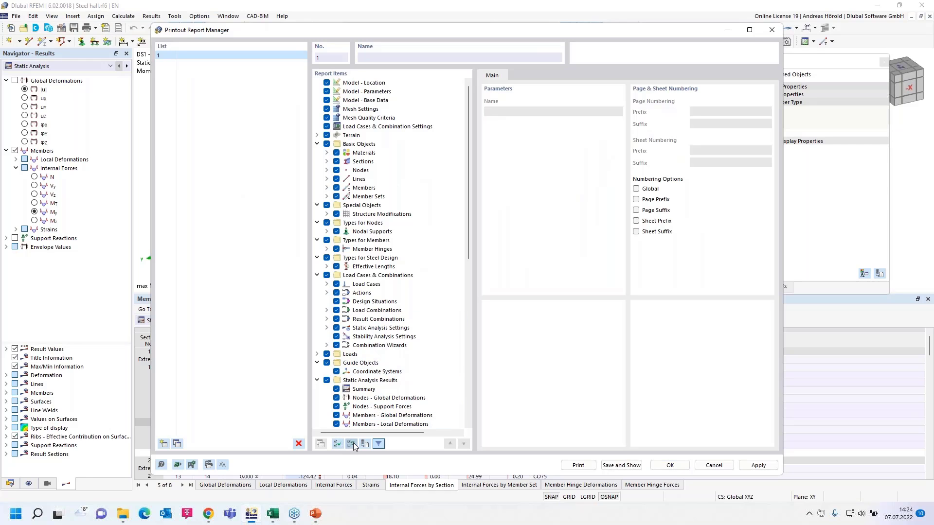
scroll(346, 333, down, 9)
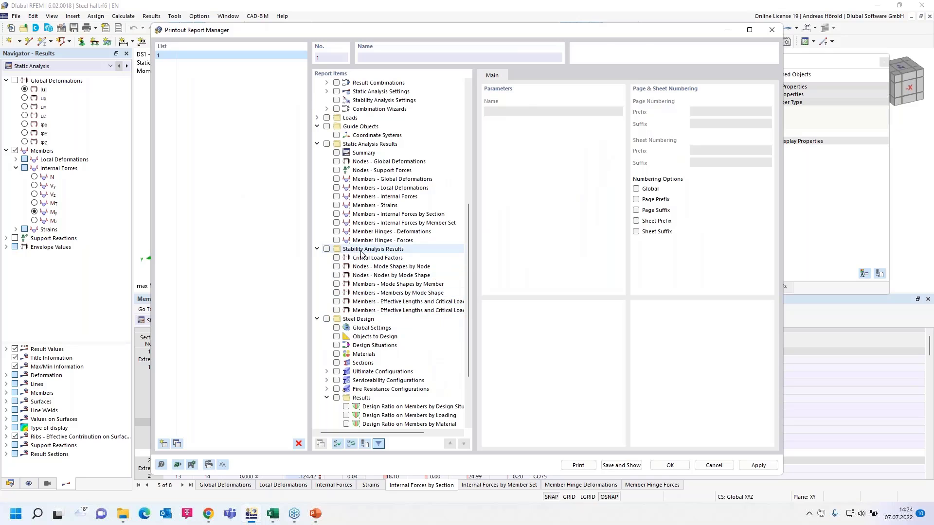
click(337, 214)
click(366, 220)
click(366, 215)
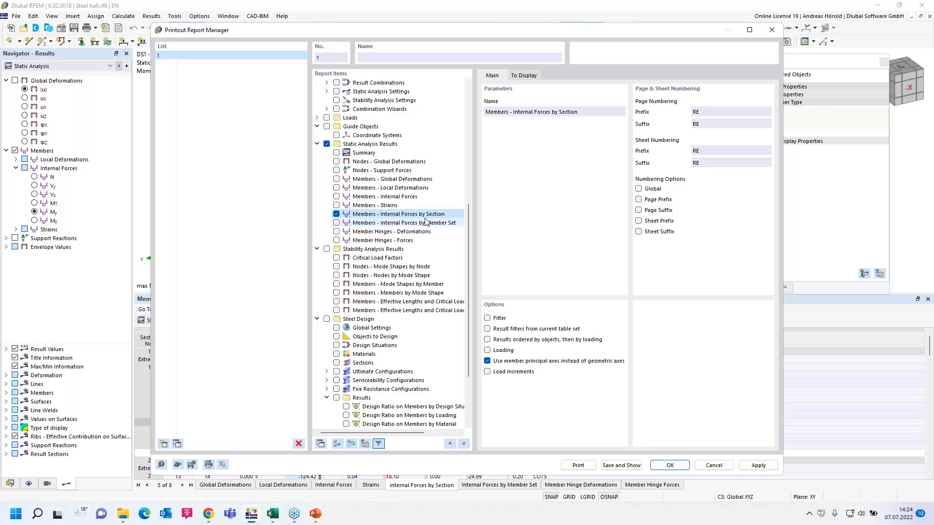
Step: For this report item, enable result filters from the current table set, results ordered by objects then by loading, and Loading; check the inherited rows
click(487, 329)
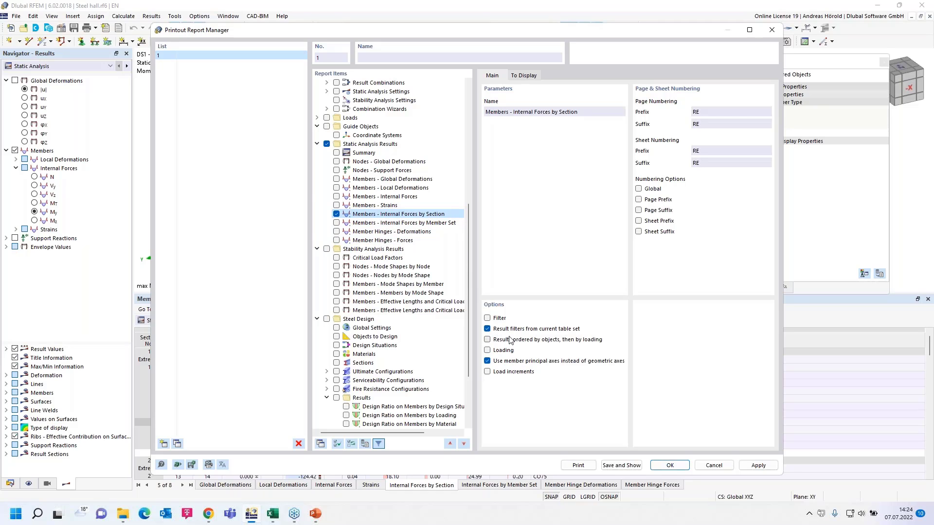
click(487, 339)
click(487, 350)
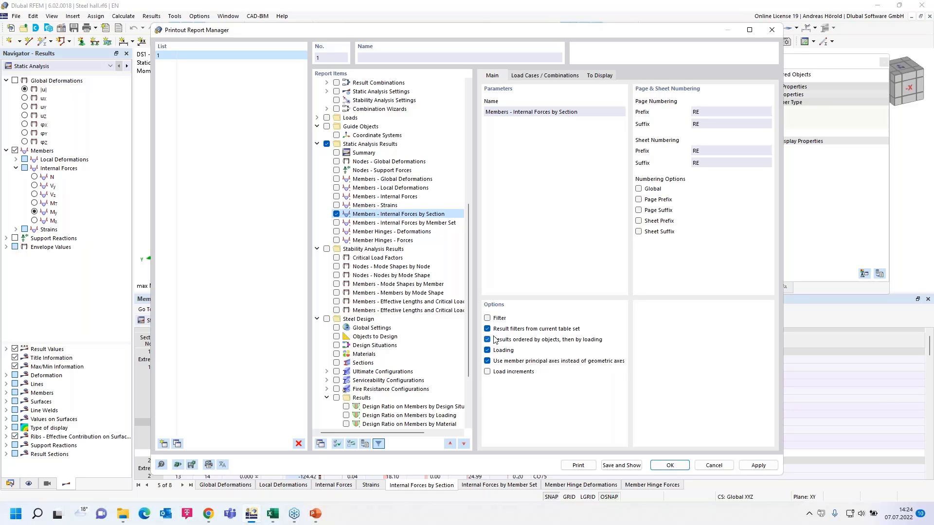
click(601, 76)
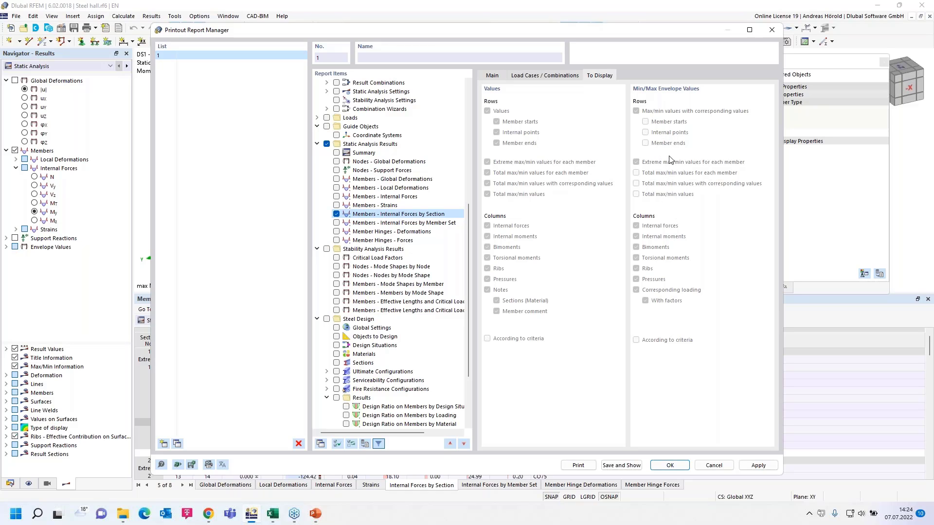
Step: Assign design situation DS1 as the loading of the internal forces report item, then save and show the report
click(538, 76)
click(530, 204)
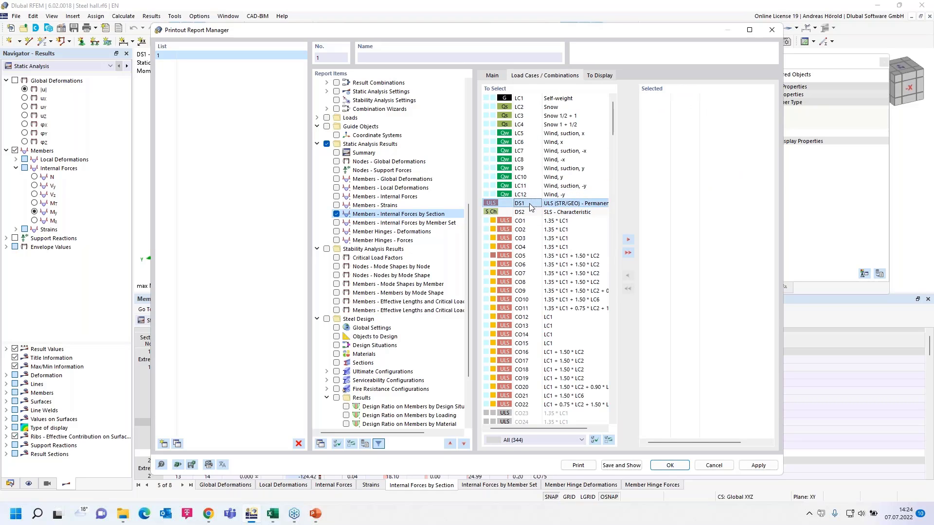
double_click(530, 205)
click(494, 78)
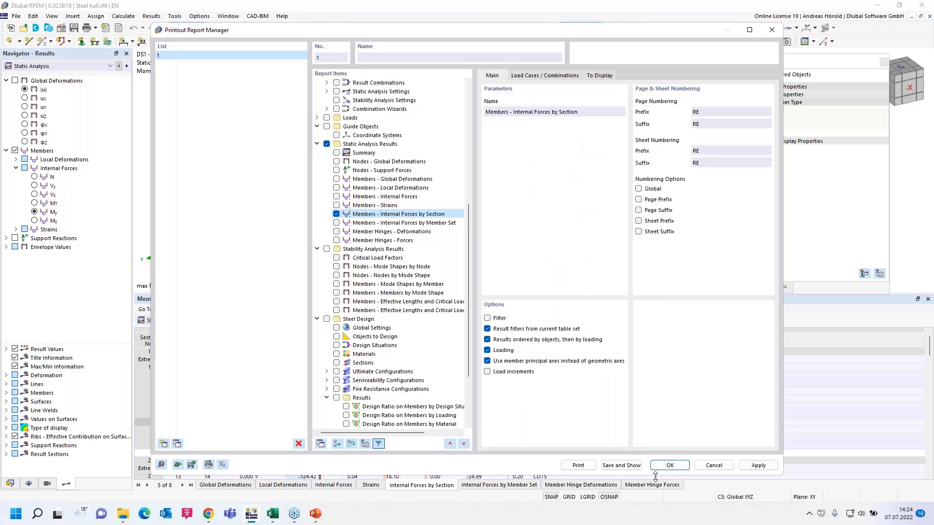
click(621, 465)
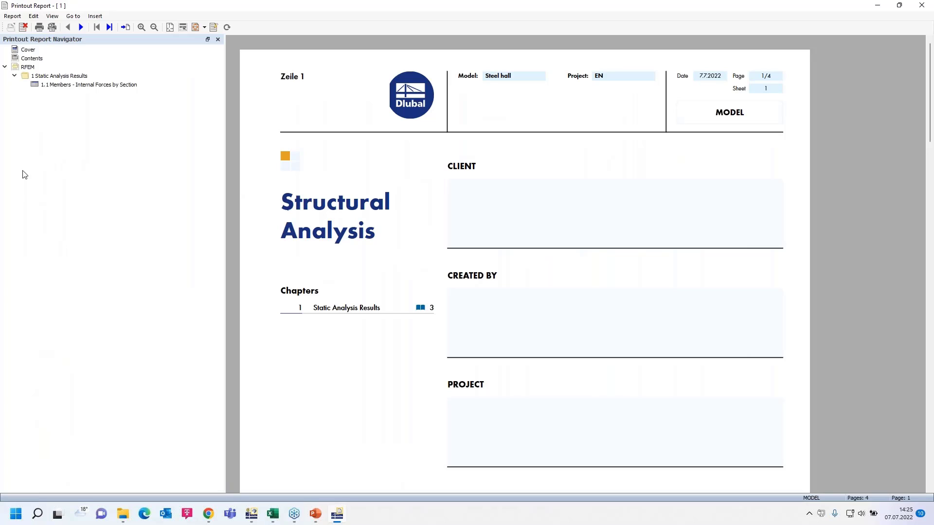
Step: Go to the Members - Internal Forces by Section chapter of the report and look through the extremes listed for each section
click(75, 85)
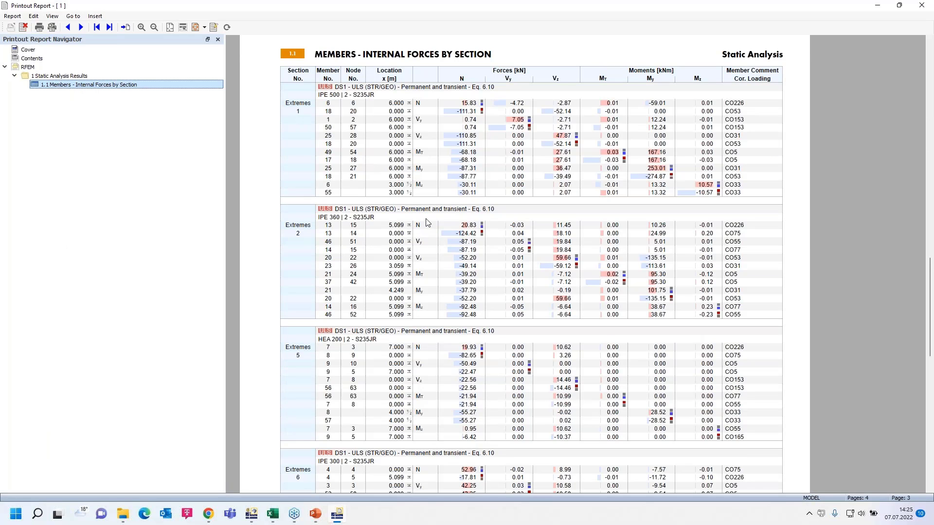
scroll(429, 220, down, 15)
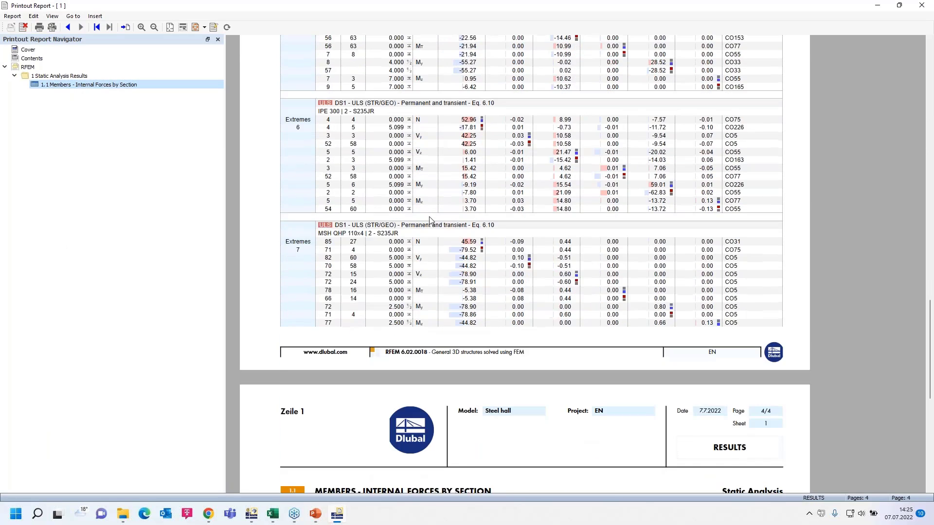
scroll(429, 221, up, 10)
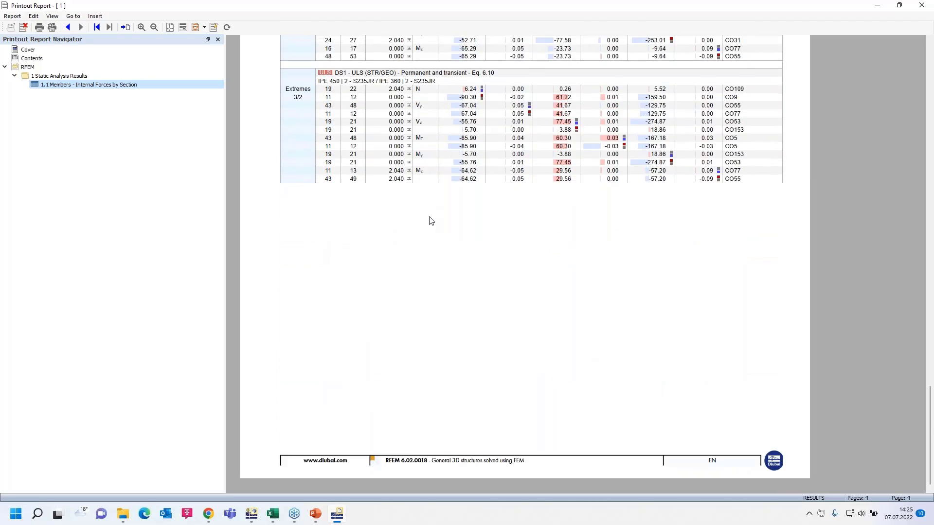
scroll(429, 220, up, 12)
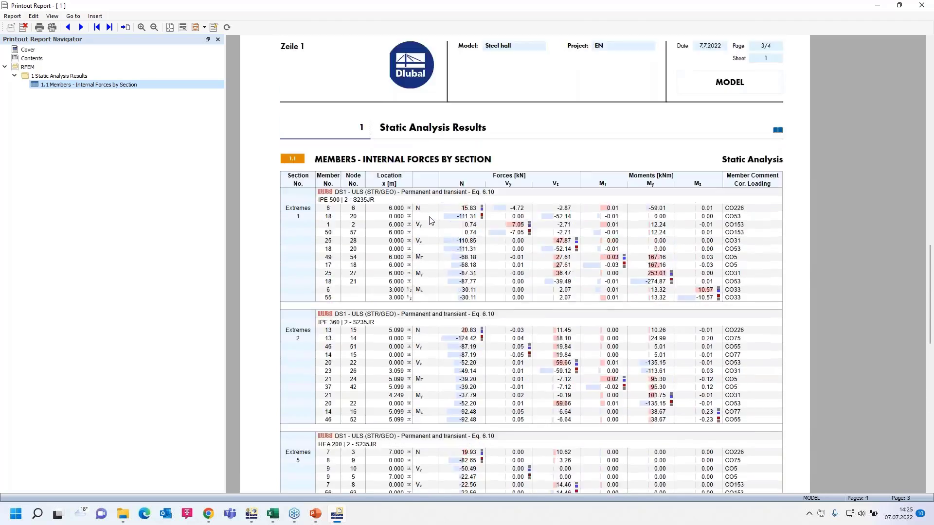
scroll(429, 221, down, 3)
scroll(431, 220, down, 5)
Step: Return from the report to the Steel hall model and show the Steel Design results in the table
mouse_move(336, 515)
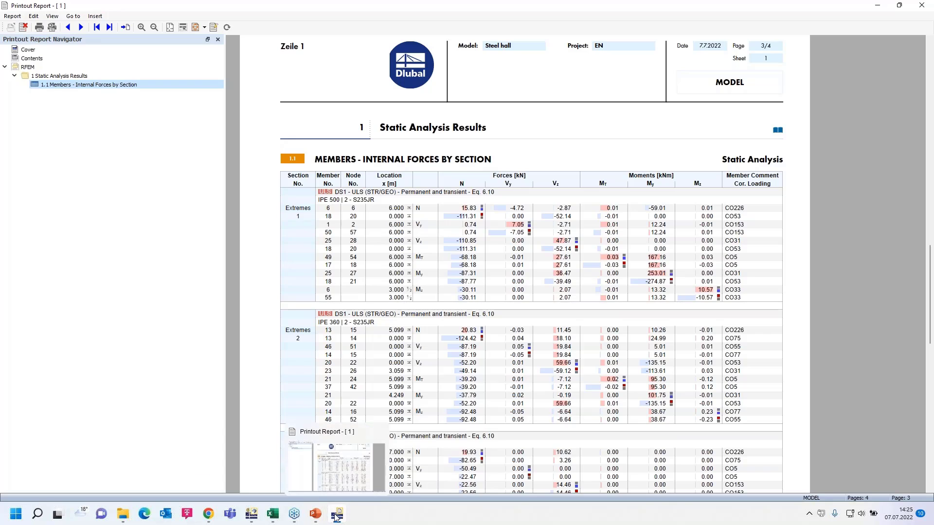
click(251, 514)
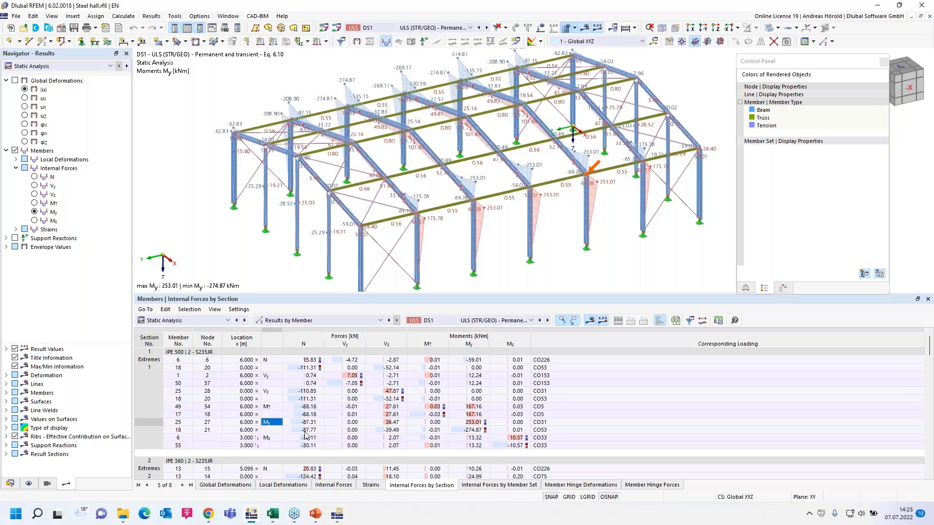
click(202, 321)
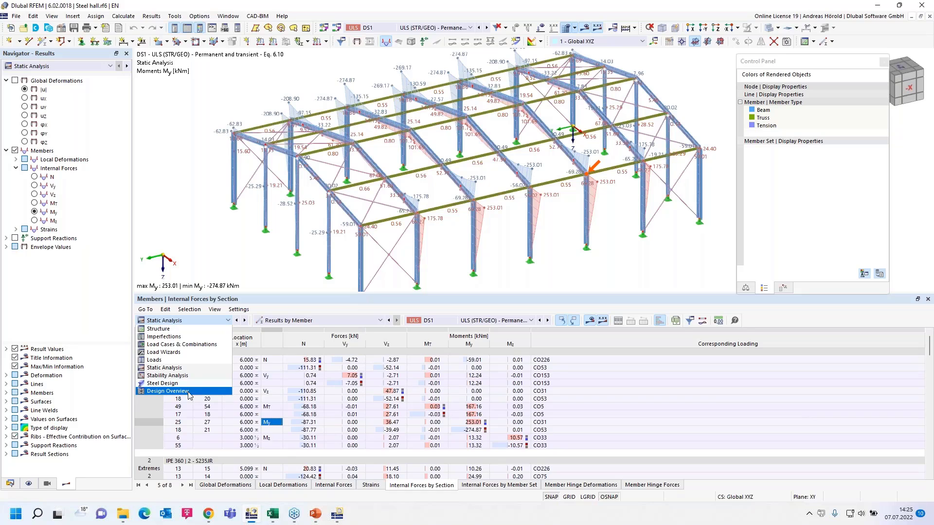
click(162, 383)
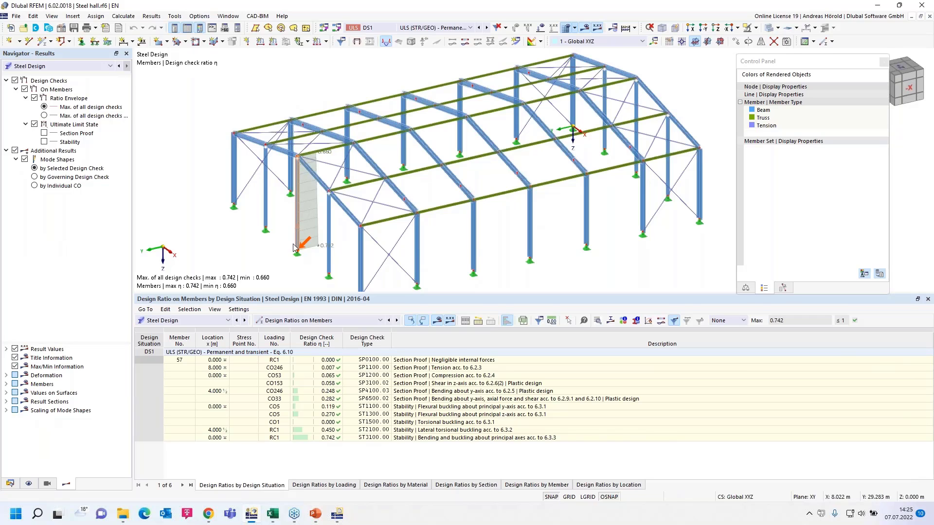
Step: Open the design check details of member 57's ST3100 bending and buckling check and look through its formulas
click(329, 438)
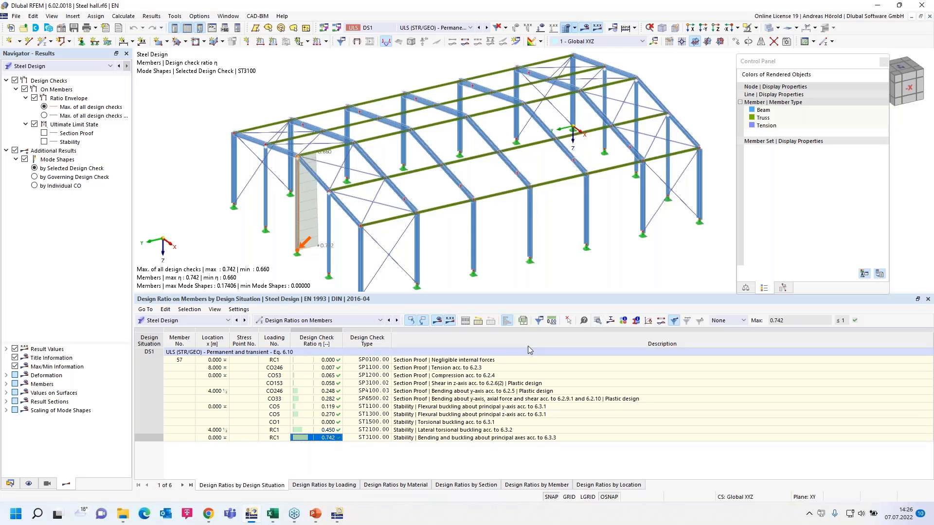
click(597, 321)
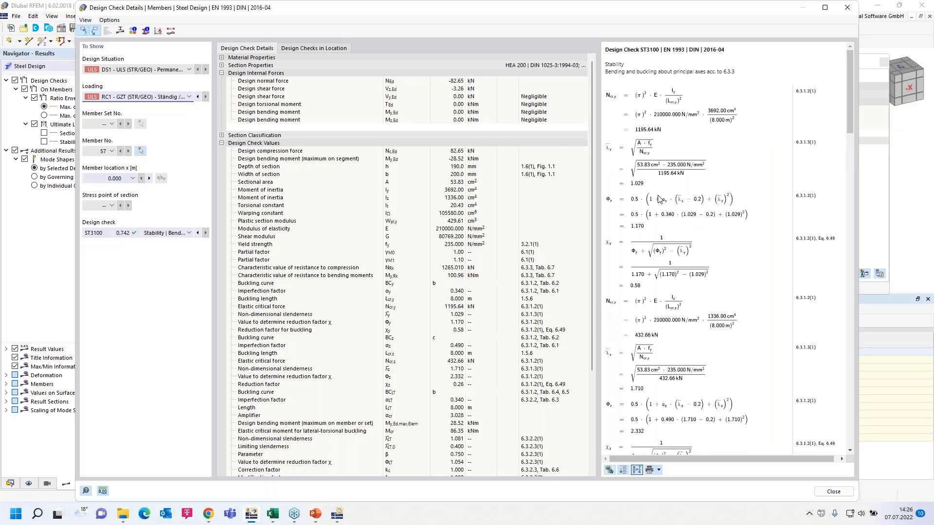
scroll(659, 199, down, 15)
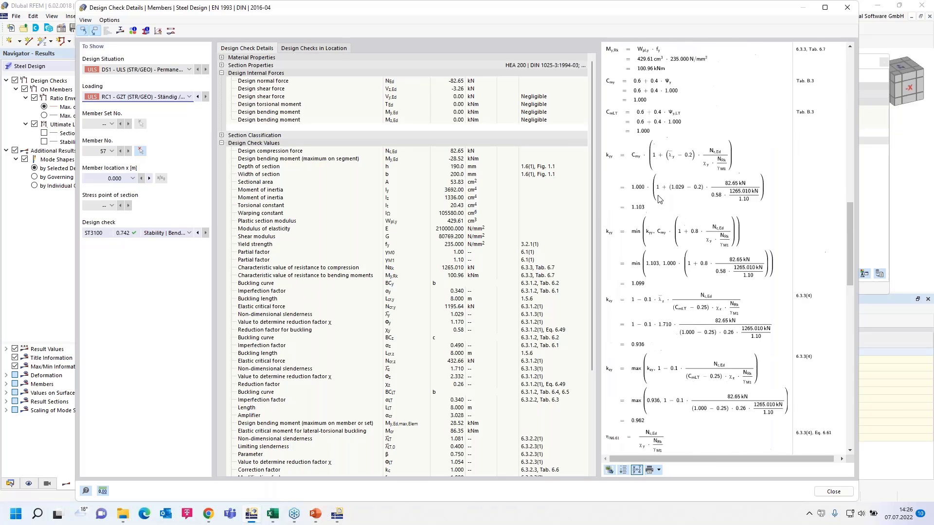
Step: Send the formulas of member 57's ST3100 design check to the printout report
scroll(659, 200, up, 15)
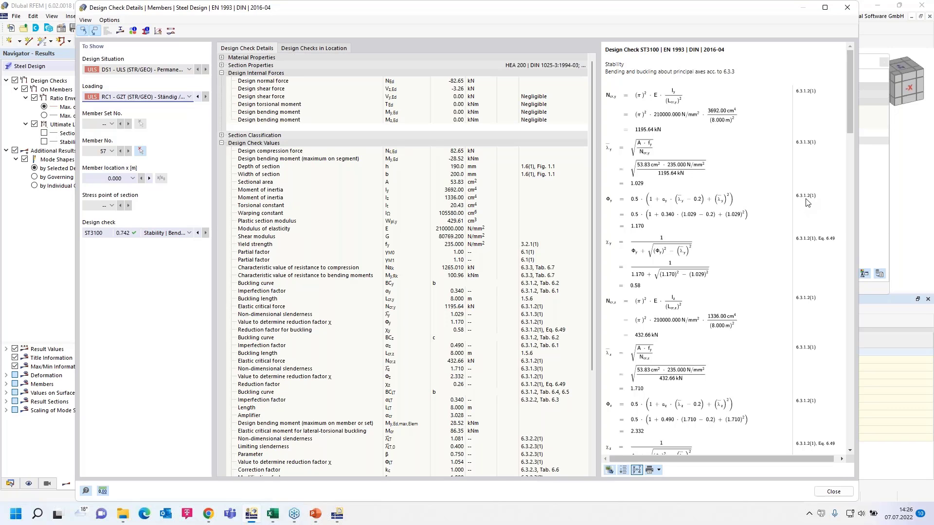
scroll(746, 328, down, 15)
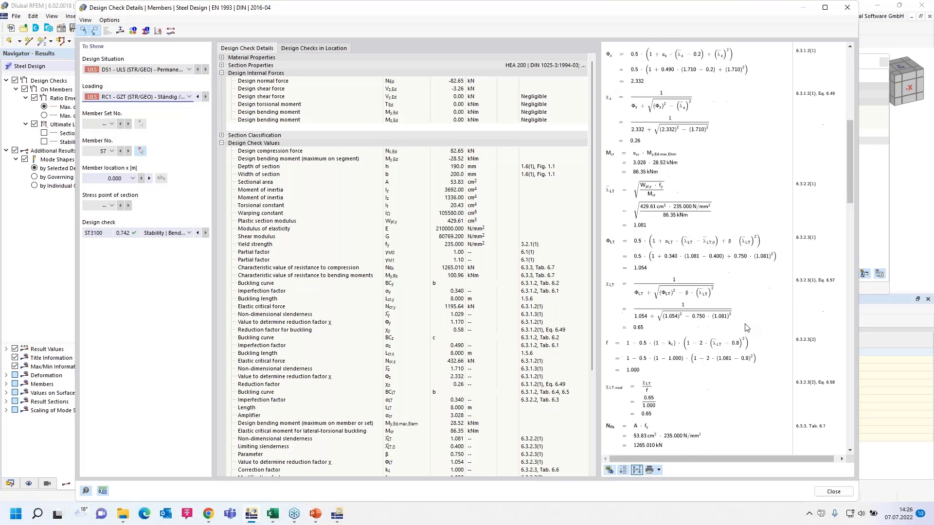
click(658, 470)
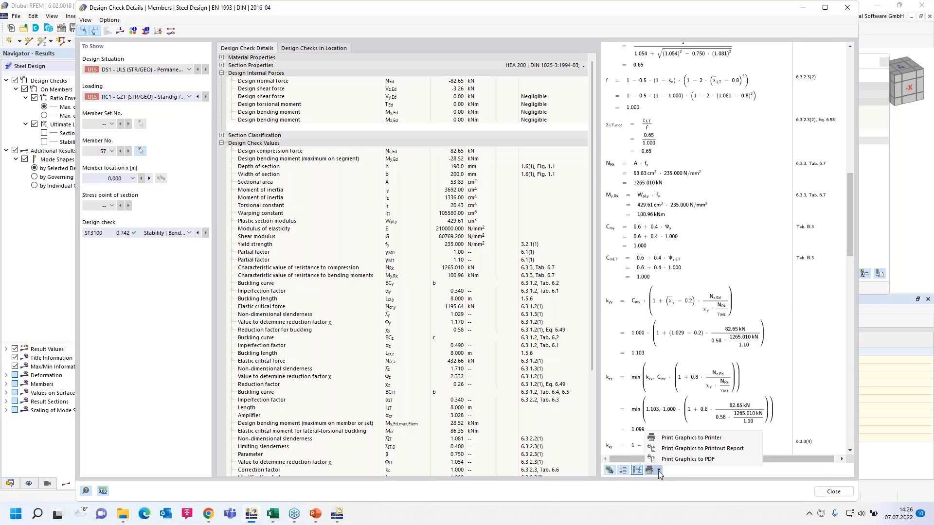
click(673, 452)
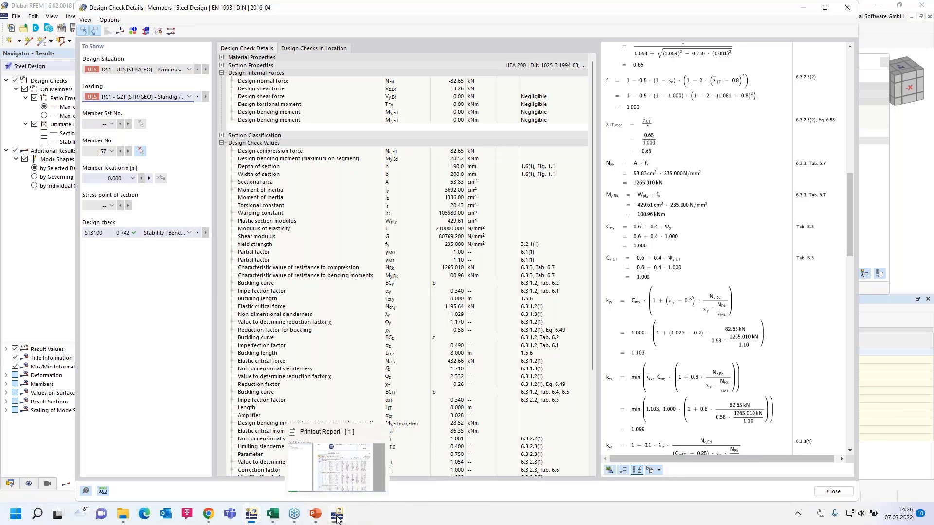
Step: Switch to the printout report and look through the formulas in the Member No. 57 ST3100 item under Steel Design
click(337, 460)
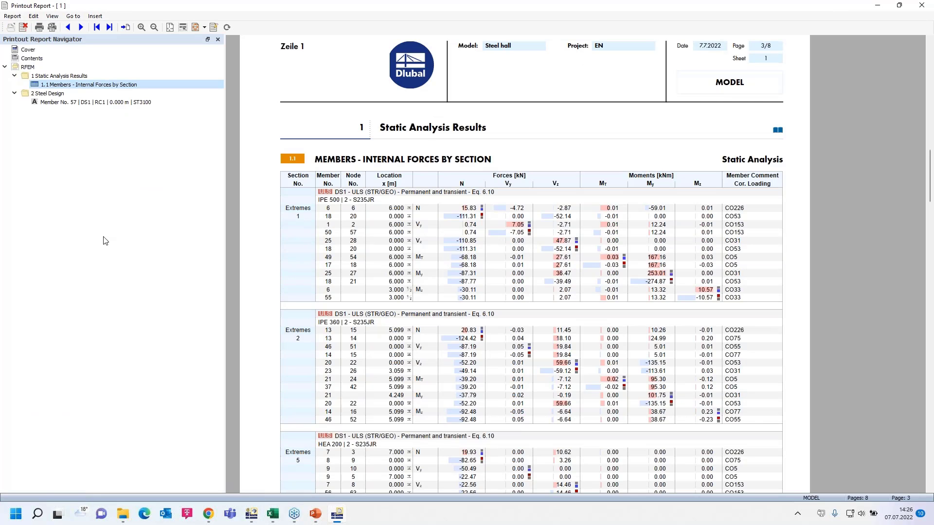
click(91, 102)
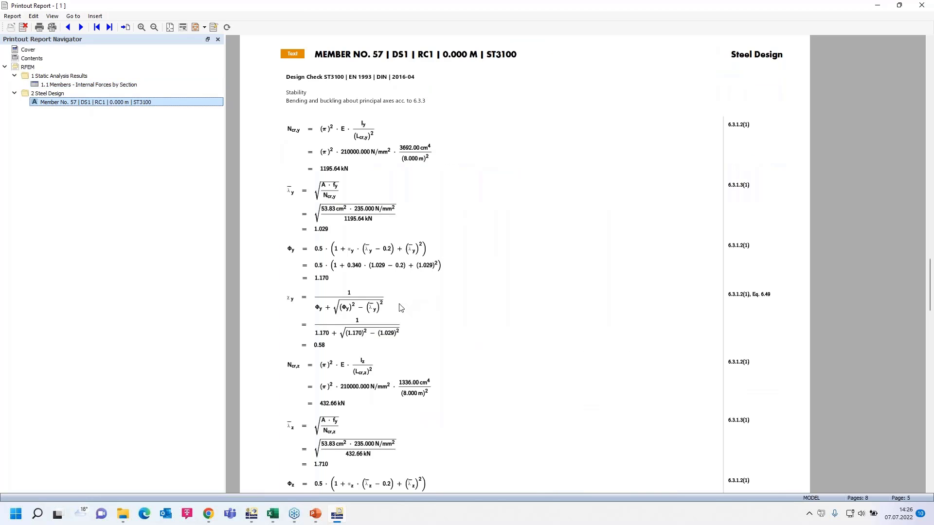
scroll(399, 307, down, 5)
scroll(400, 307, up, 8)
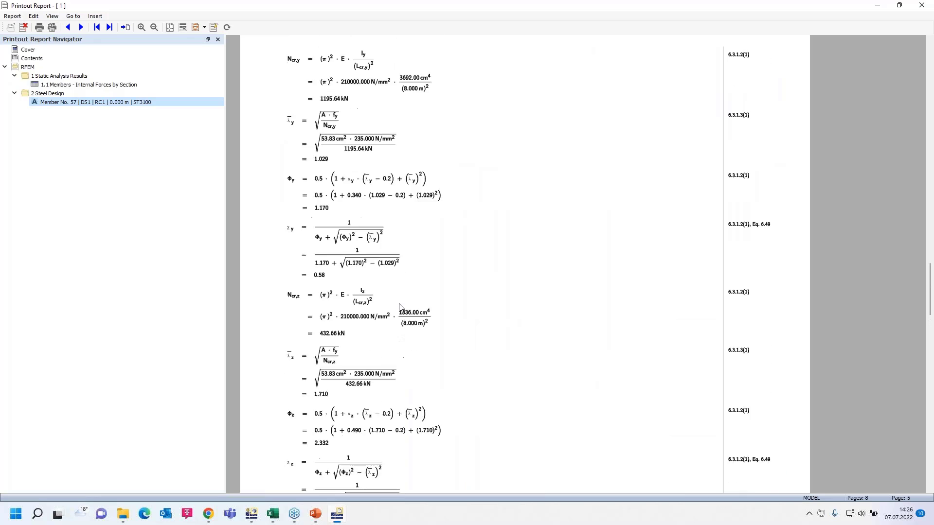
scroll(399, 307, up, 4)
scroll(399, 307, down, 8)
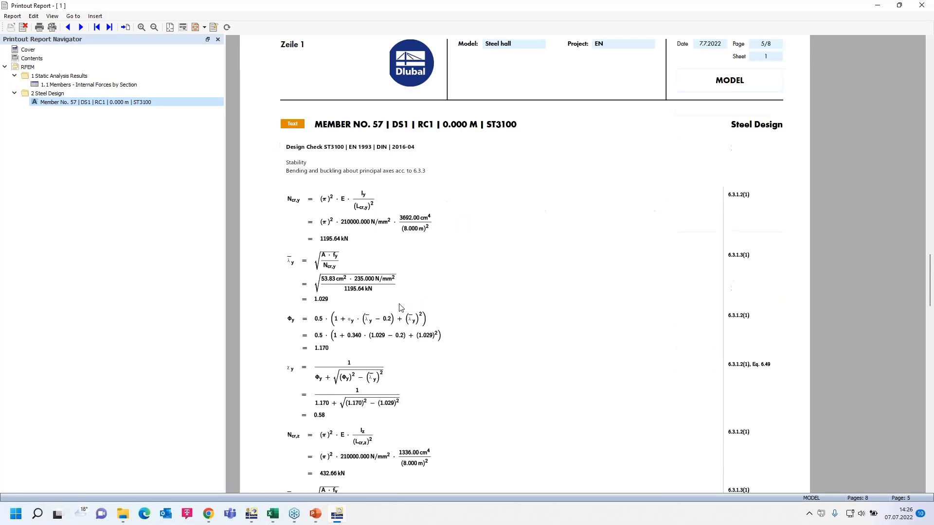
scroll(400, 307, down, 3)
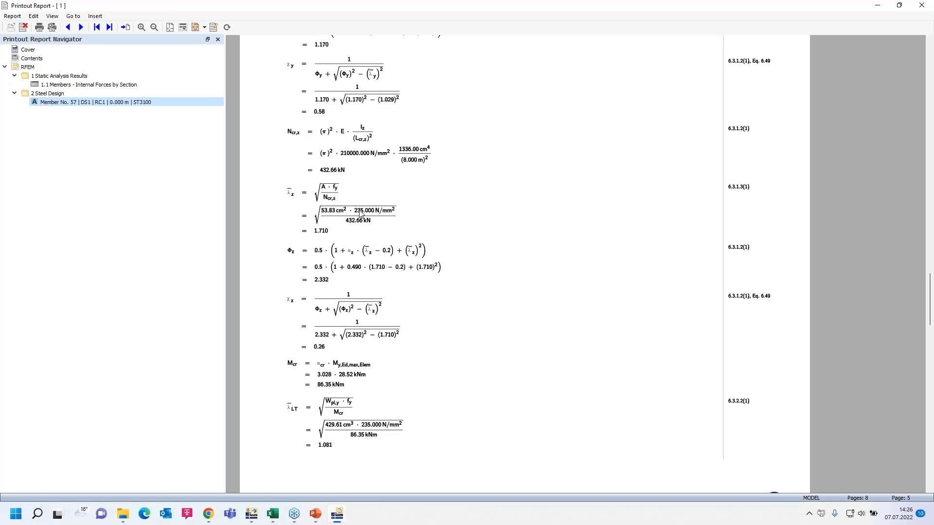
Step: Set printFontSize to 12px in the source code of the report's Member No. 57 ST3100 text and check the resized formulas
right_click(356, 213)
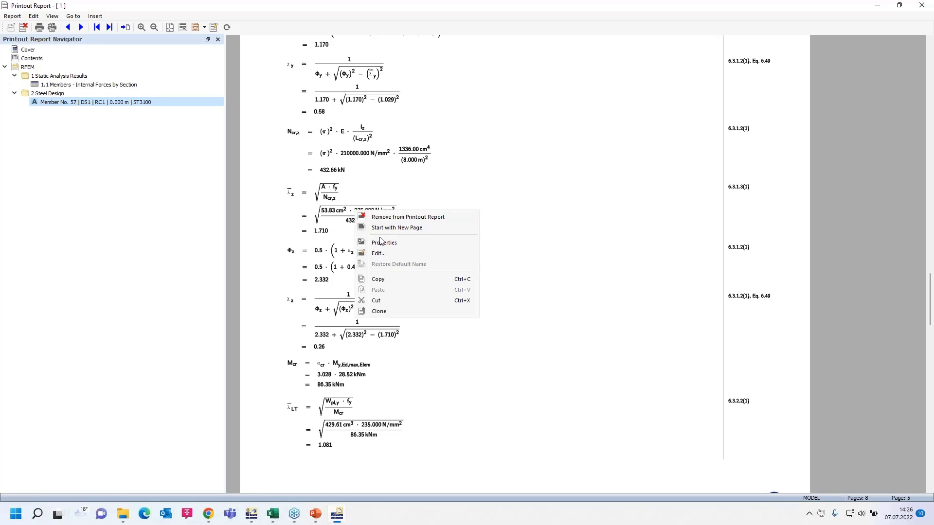
click(392, 257)
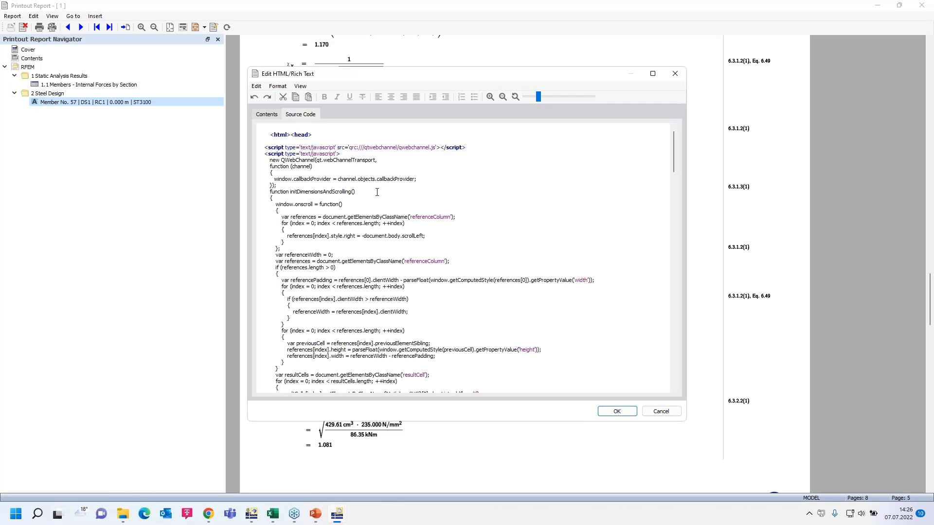
scroll(364, 279, down, 20)
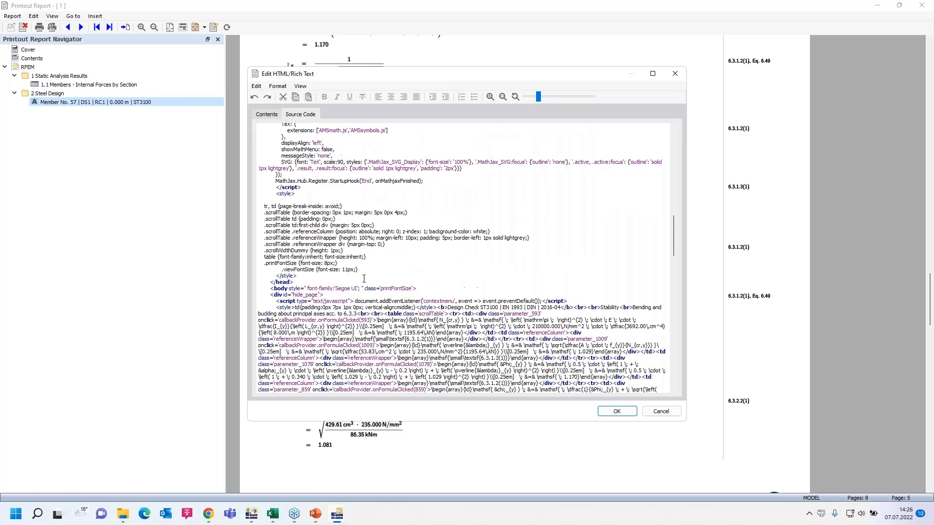
scroll(363, 280, up, 3)
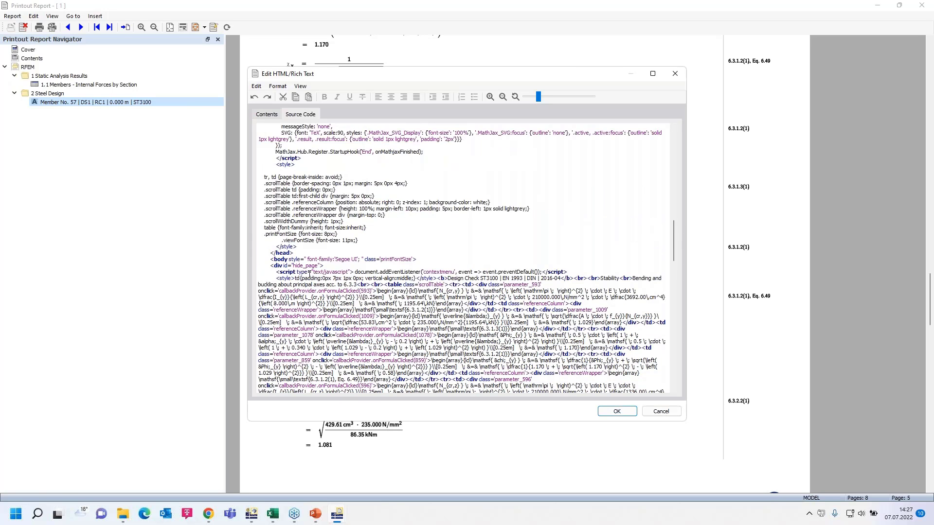
drag(263, 235, 346, 235)
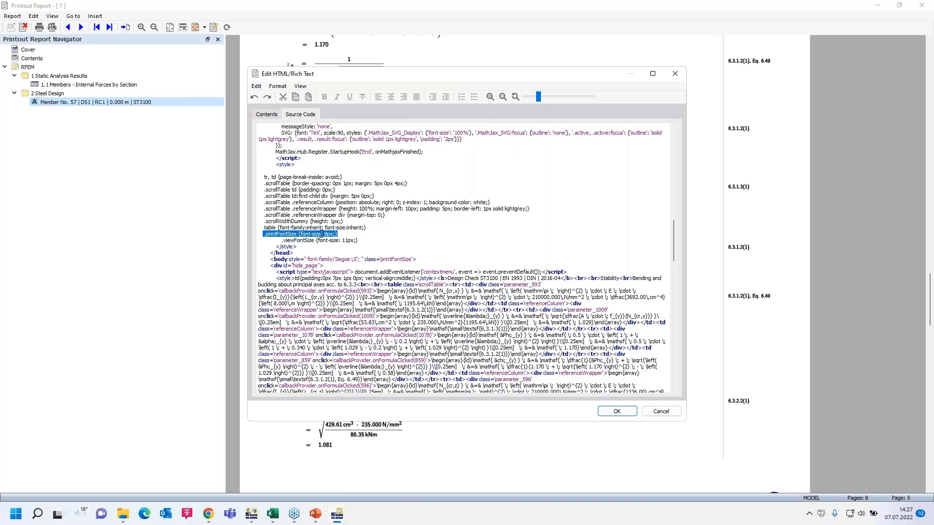
click(329, 235)
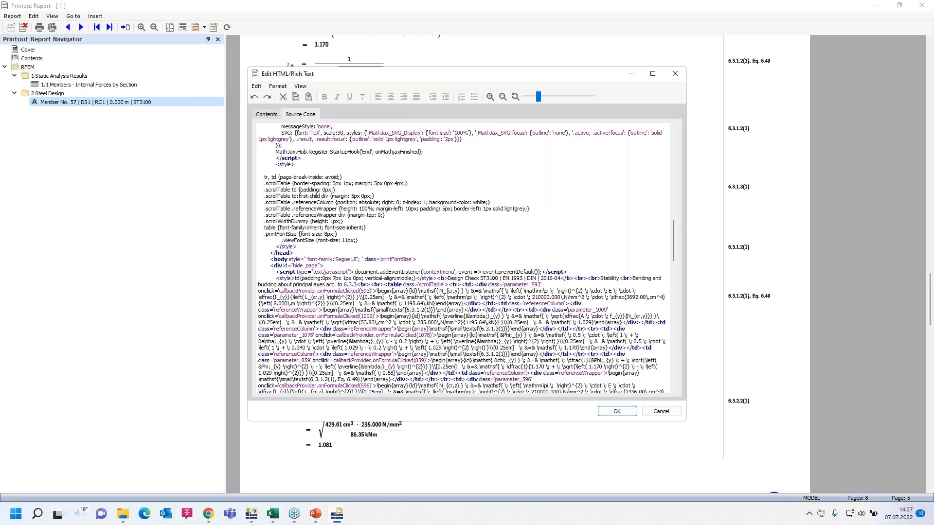
text(12)
click(609, 413)
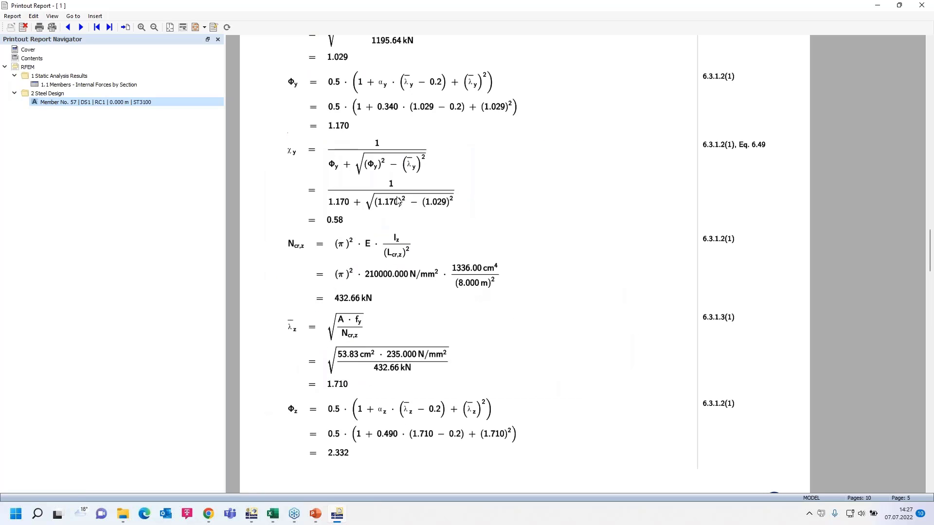
scroll(439, 290, up, 6)
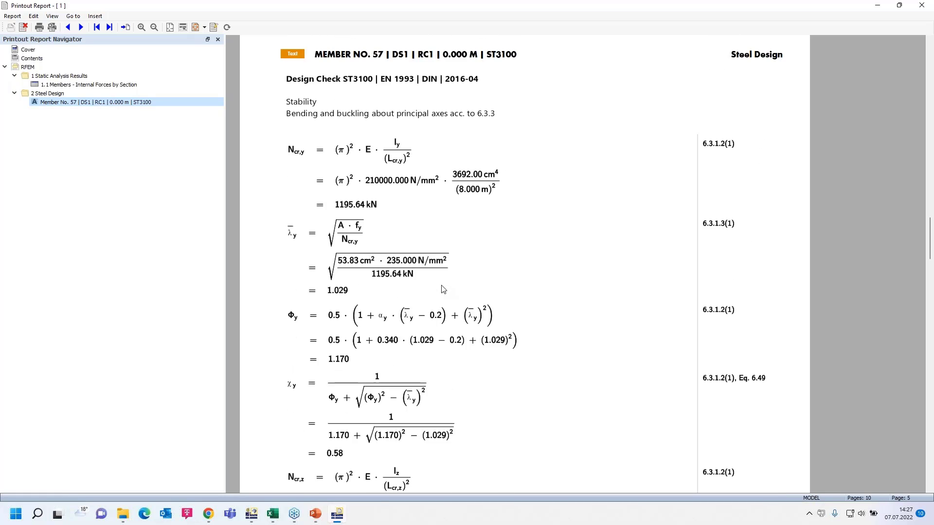
scroll(443, 289, down, 5)
scroll(443, 290, down, 5)
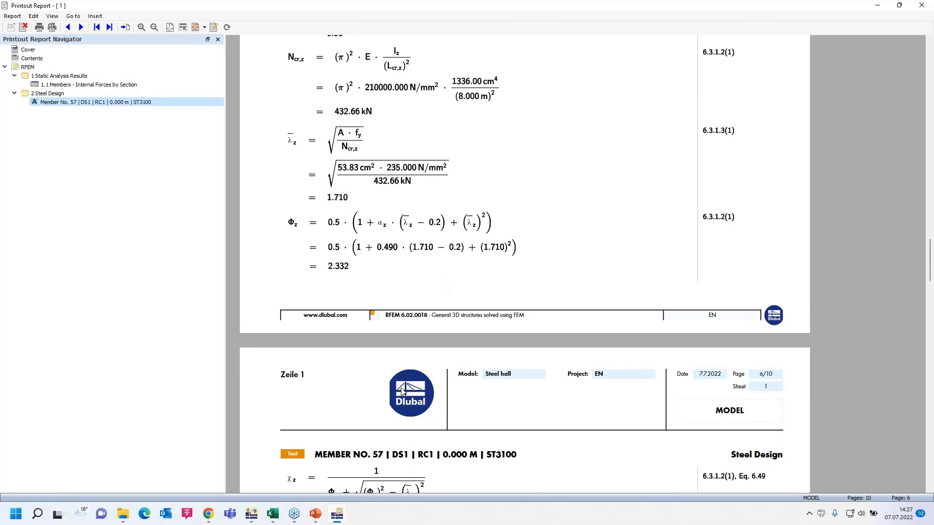
Step: Leave the report, close the design check details and bring up the Column base with line weld model in an enlarged graphics area
click(251, 515)
click(846, 8)
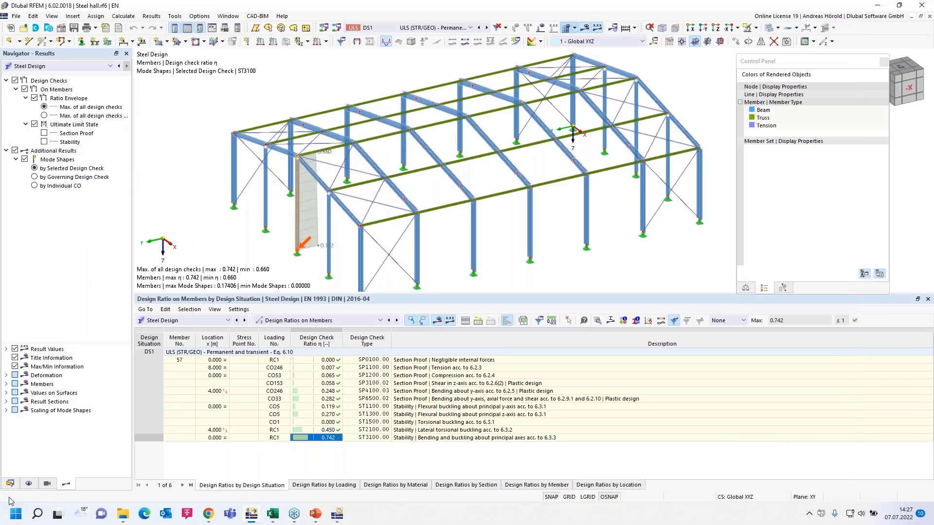
click(10, 483)
click(6, 117)
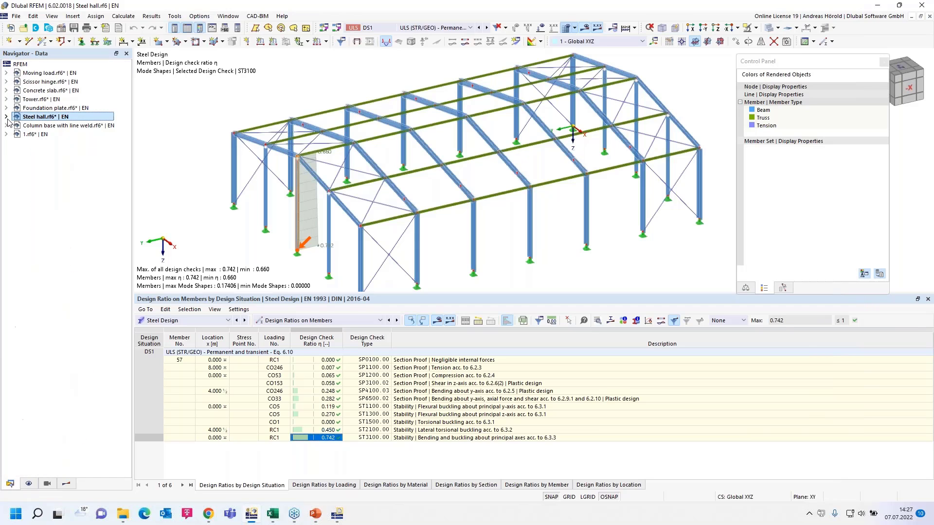
click(42, 126)
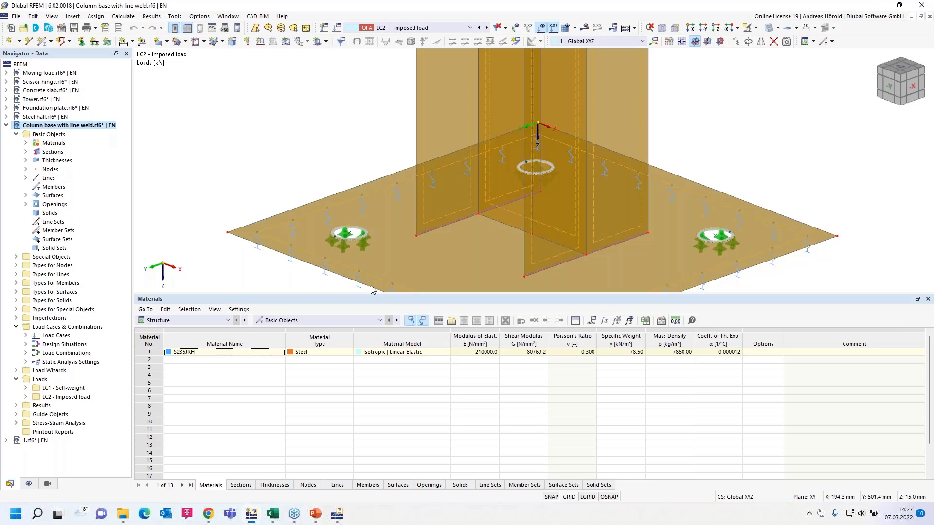
drag(413, 293, 413, 389)
scroll(458, 286, up, 5)
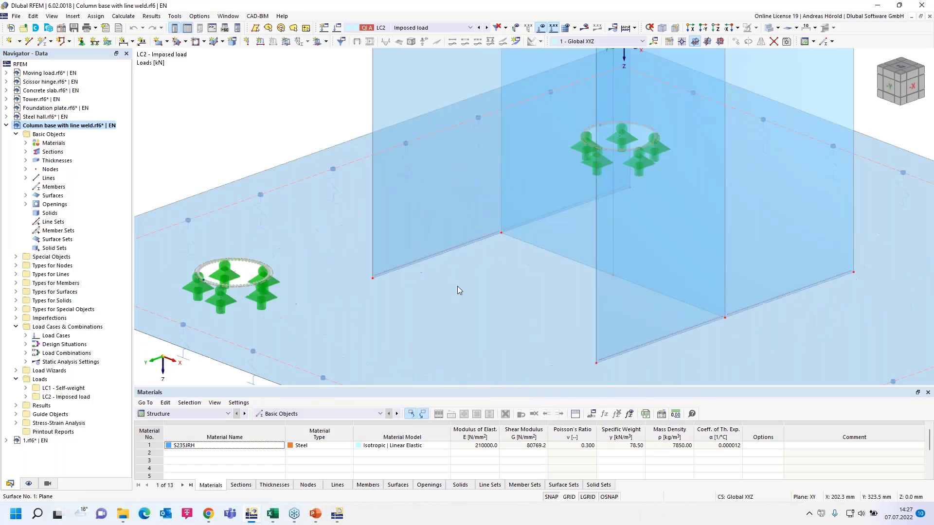
mouse_move(392, 238)
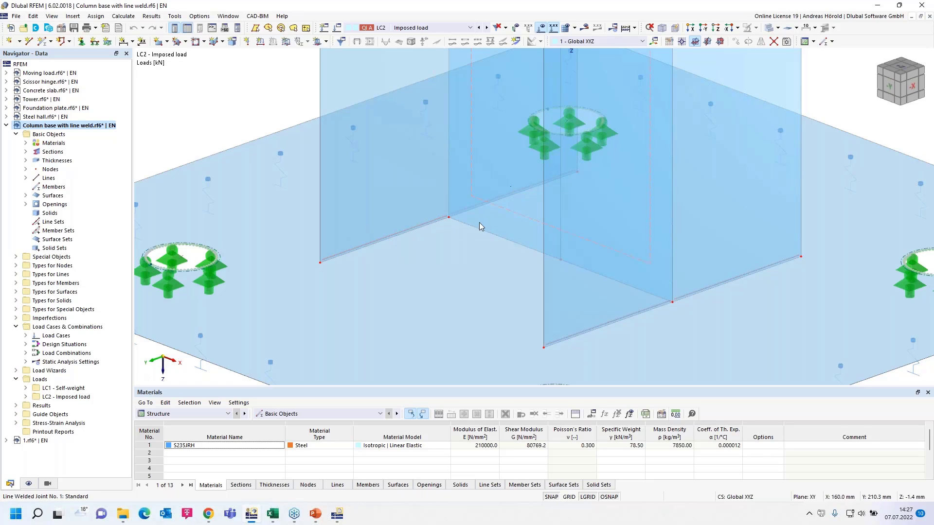
scroll(505, 246, down, 3)
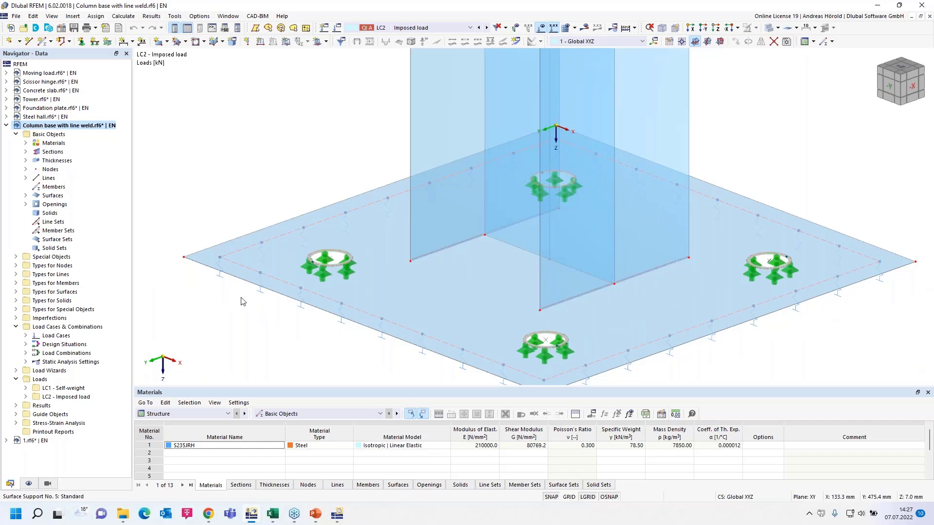
Step: Start a new line welded joint, try the Corner Joint and Lap Joint types, and settle on Tee Joint
click(15, 275)
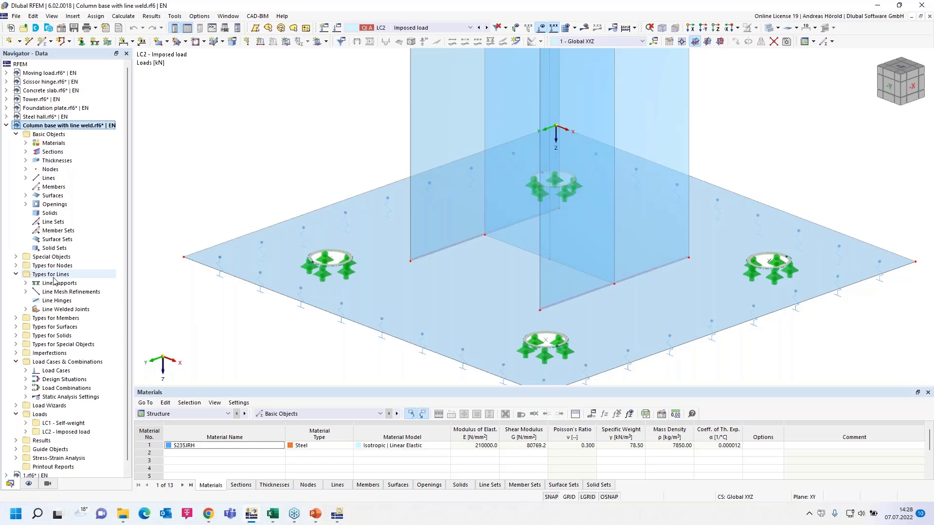
right_click(57, 310)
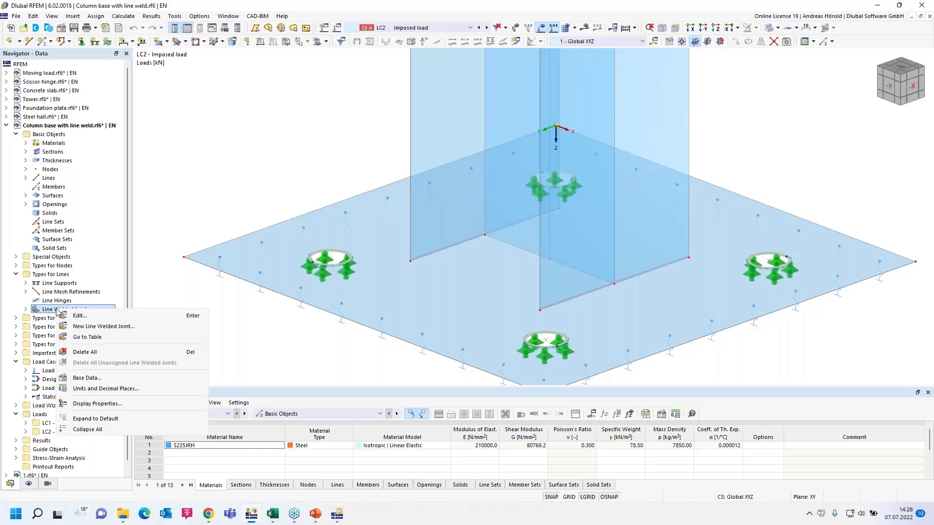
click(134, 329)
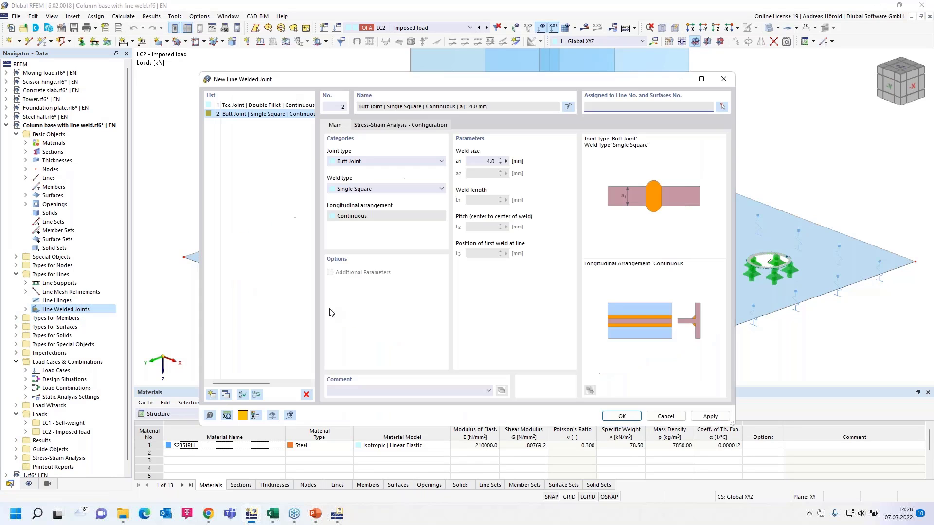
click(381, 165)
click(379, 179)
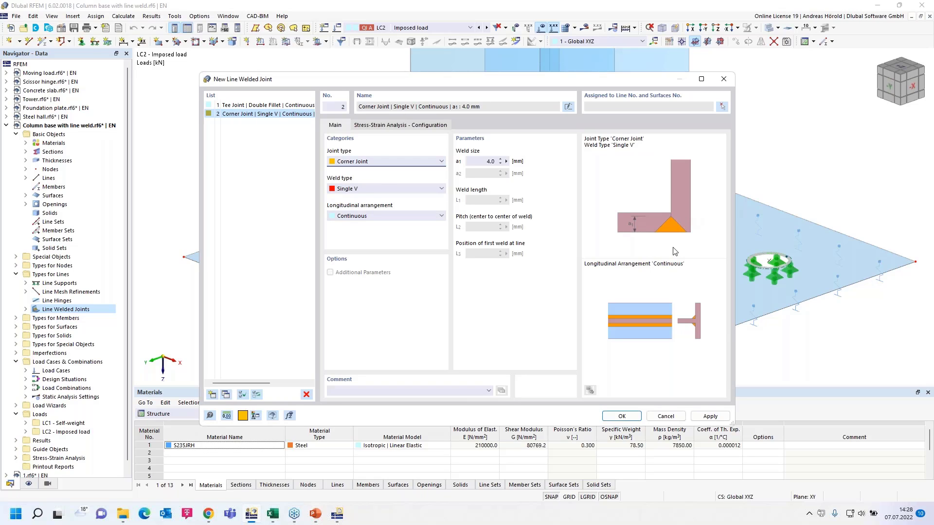
click(403, 164)
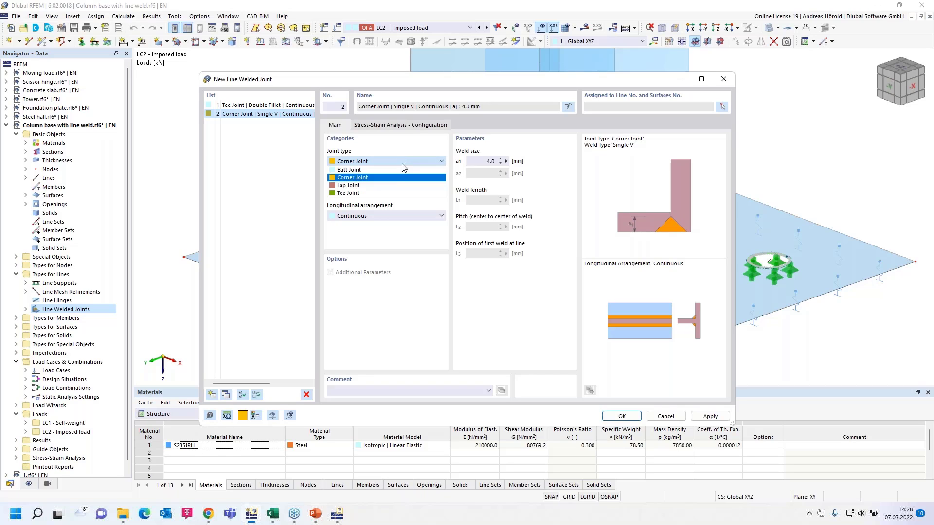
click(388, 190)
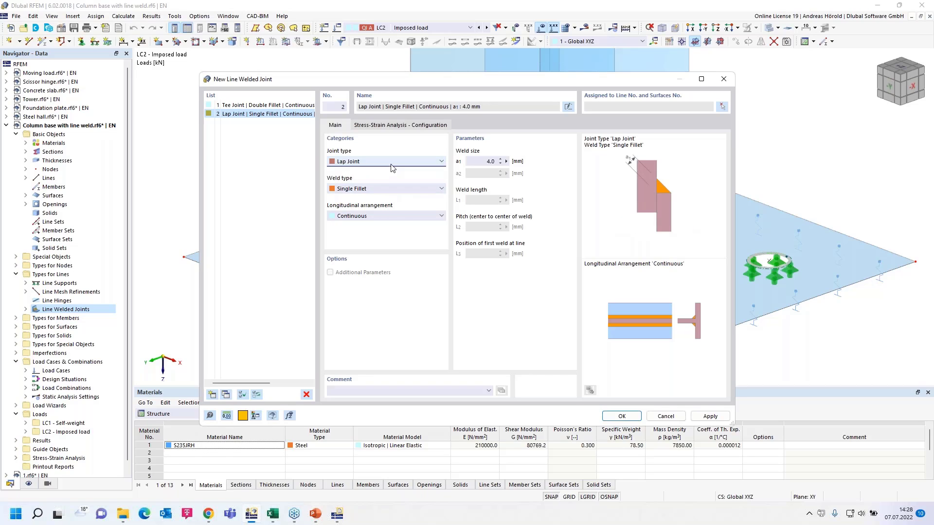
click(391, 162)
click(388, 194)
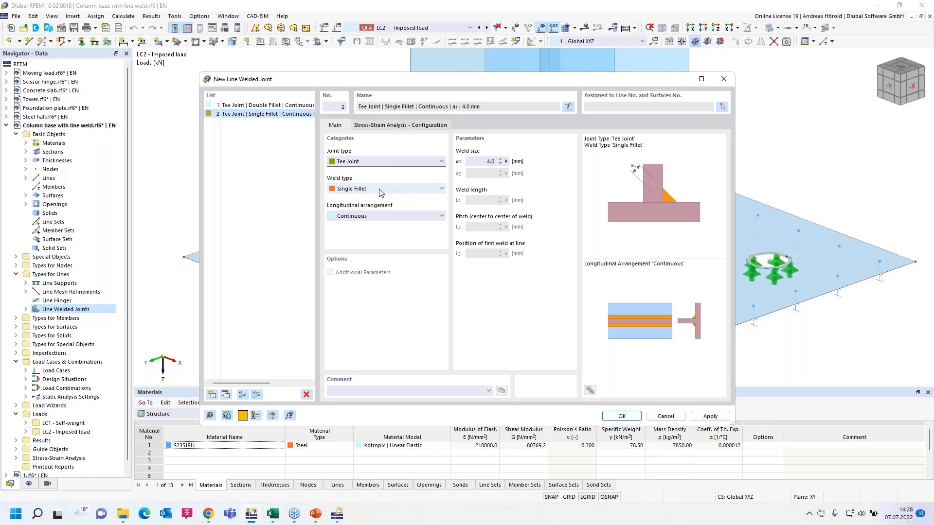
Step: Try the Single Bevel, Single J, Double J and Single Fillet weld types for the tee joint and settle on Double Fillet
click(380, 193)
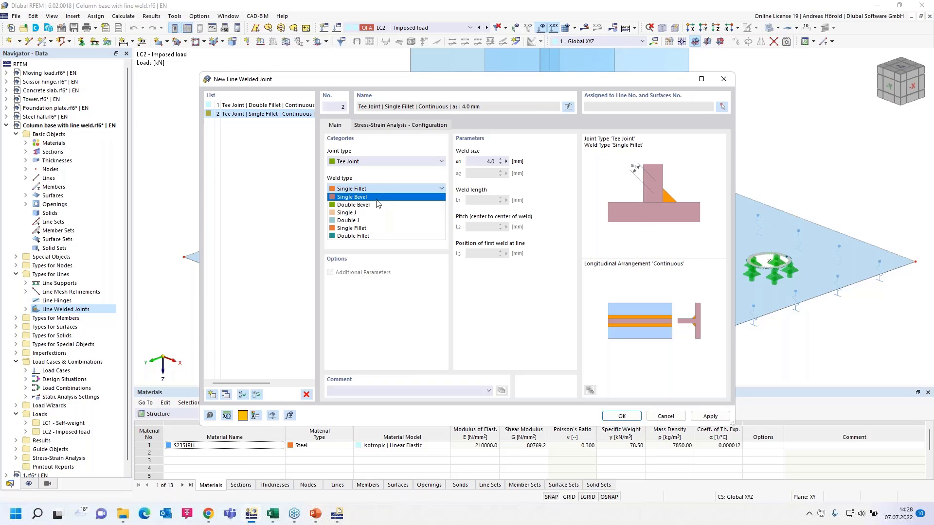
click(376, 198)
click(382, 187)
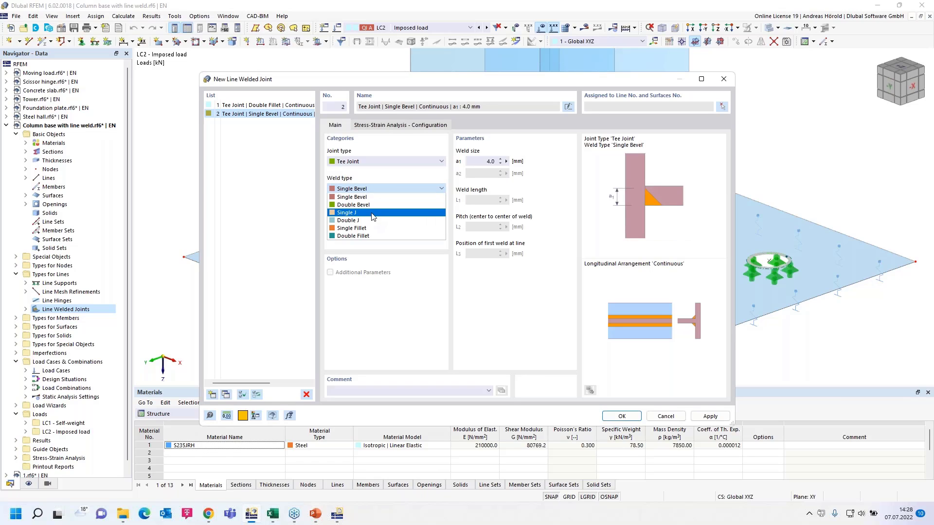
click(373, 214)
click(382, 189)
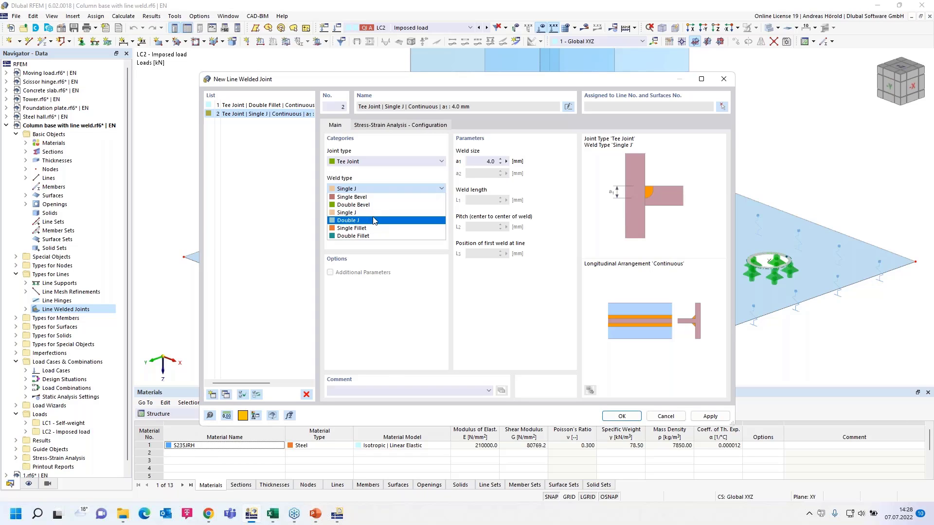
click(372, 220)
click(385, 189)
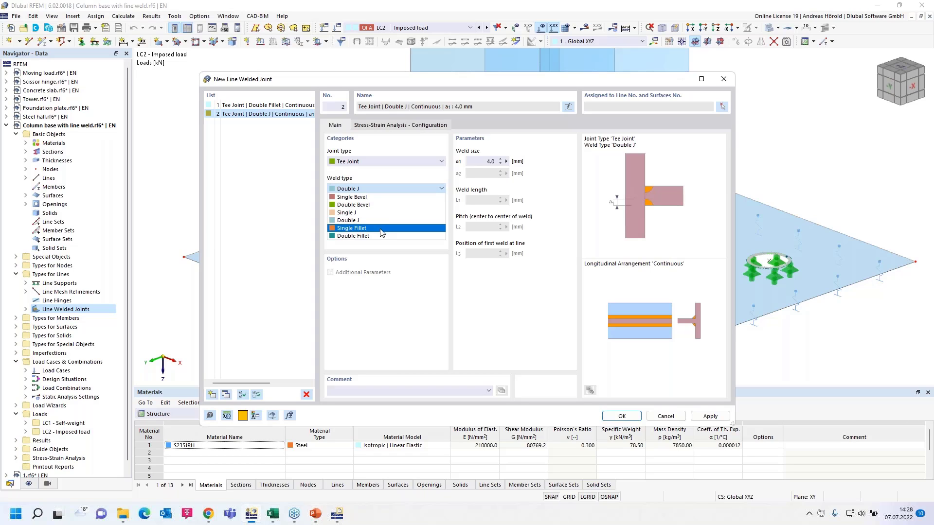
click(380, 228)
click(396, 190)
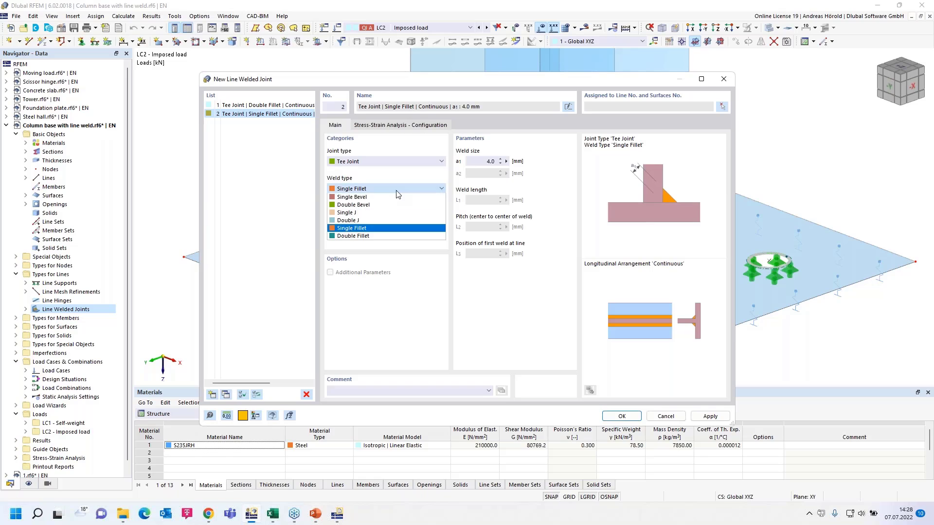
click(389, 237)
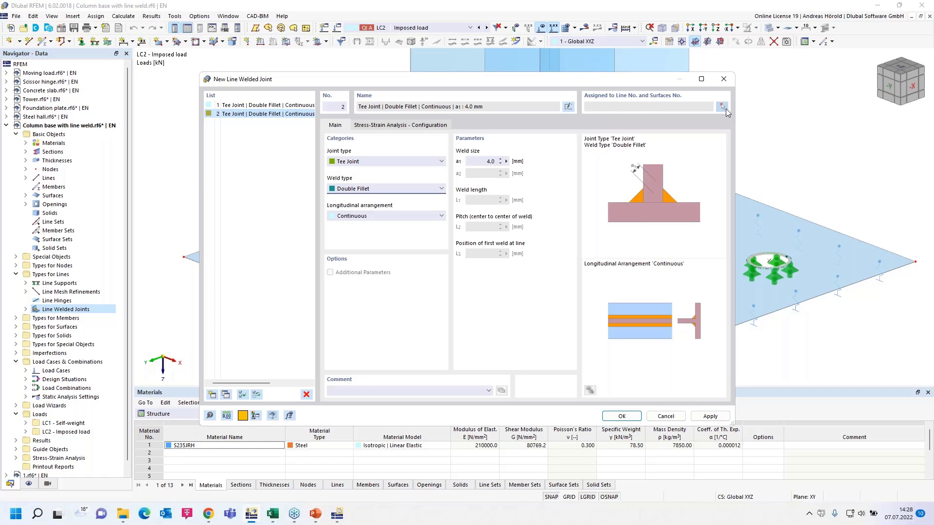
Step: Assign the tee joint to line 13 with surfaces 4 and 1, create it, and check the weld in the model
click(721, 107)
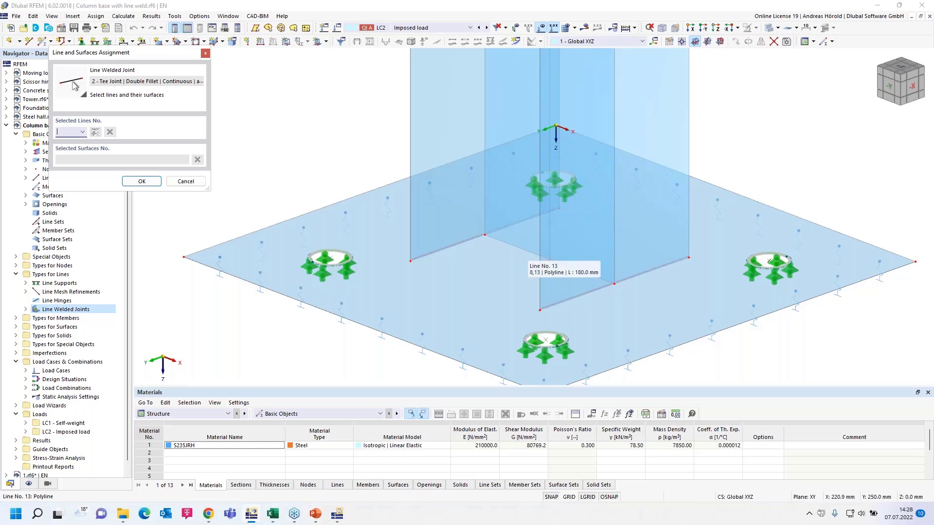
click(527, 251)
click(531, 240)
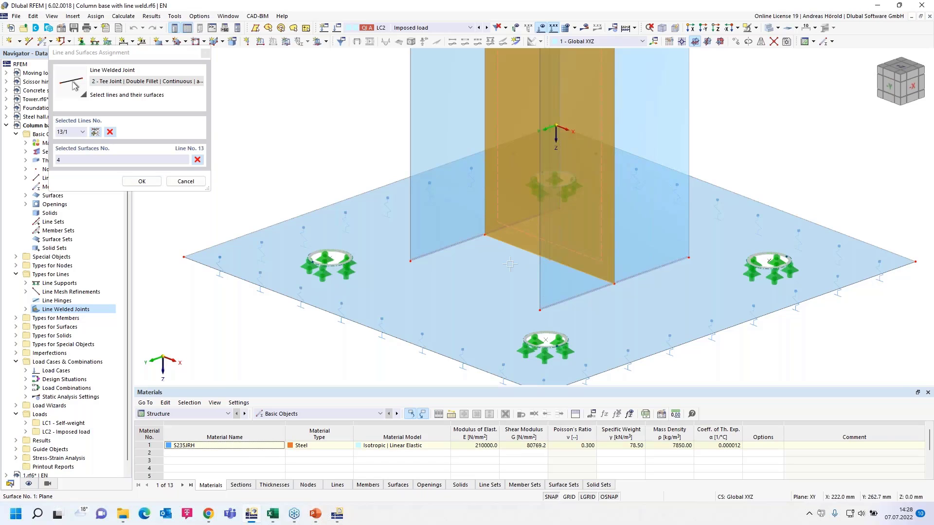
click(485, 285)
click(142, 181)
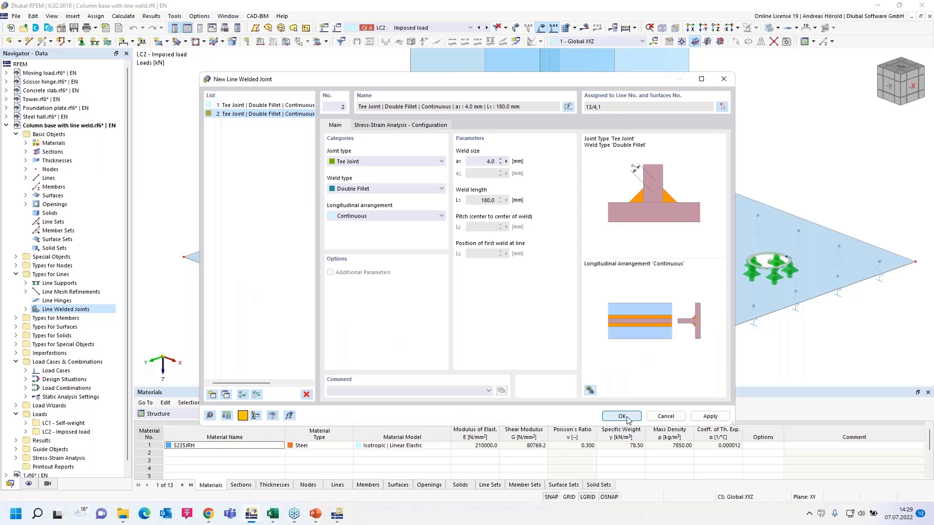
click(623, 418)
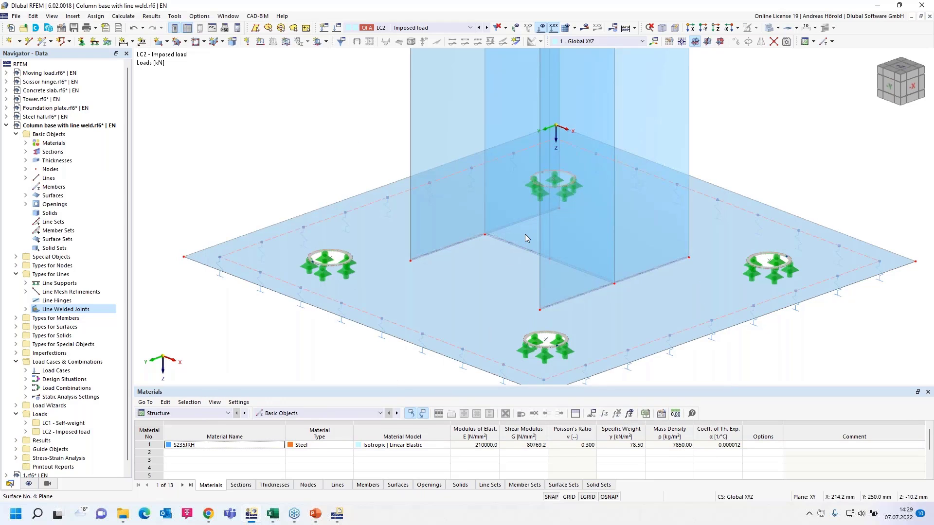
scroll(525, 236, up, 2)
scroll(524, 236, up, 3)
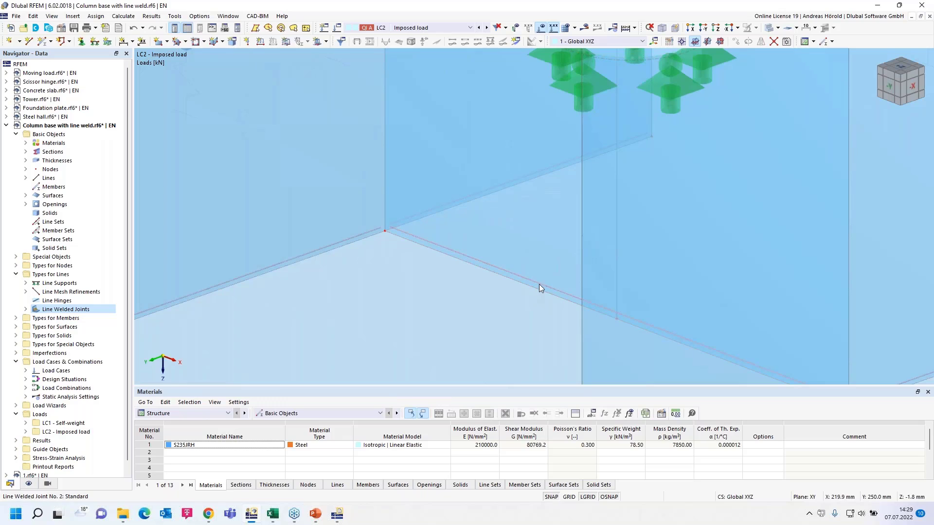
mouse_move(539, 284)
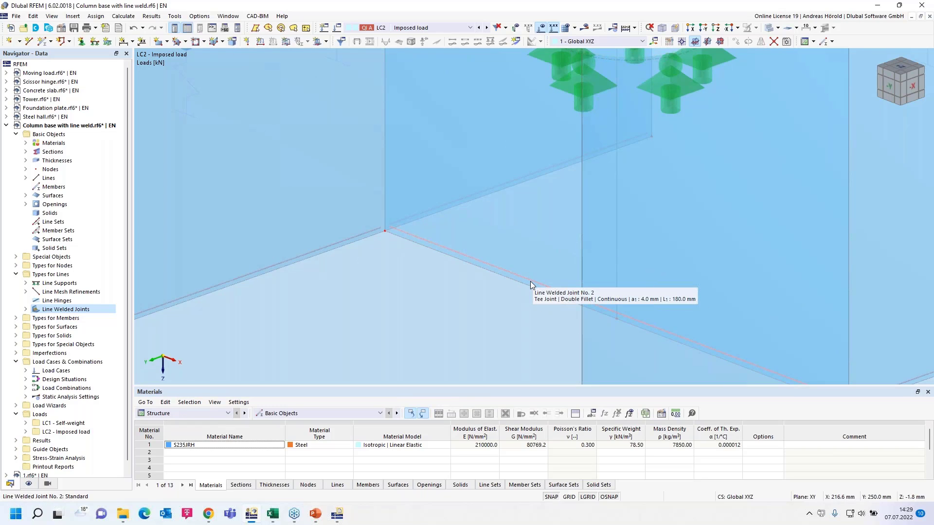
scroll(530, 281, down, 5)
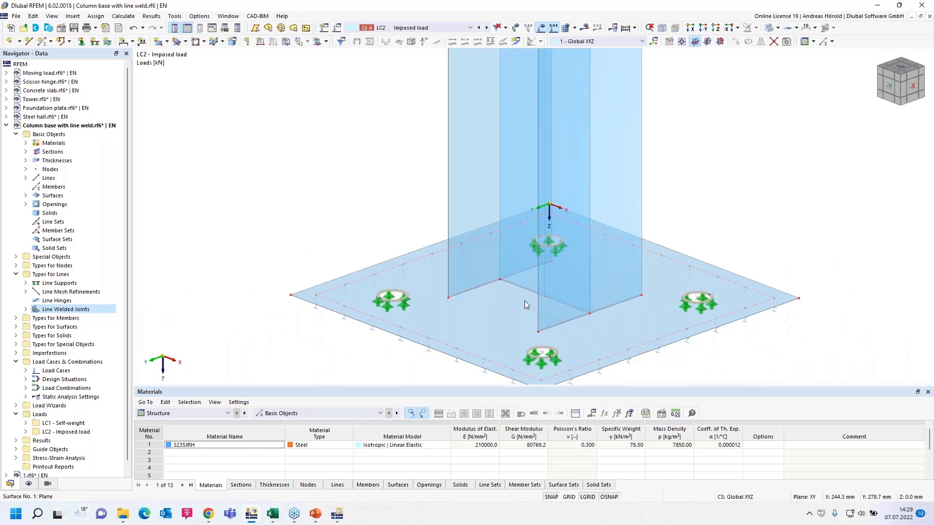
middle_drag(524, 300, 504, 274)
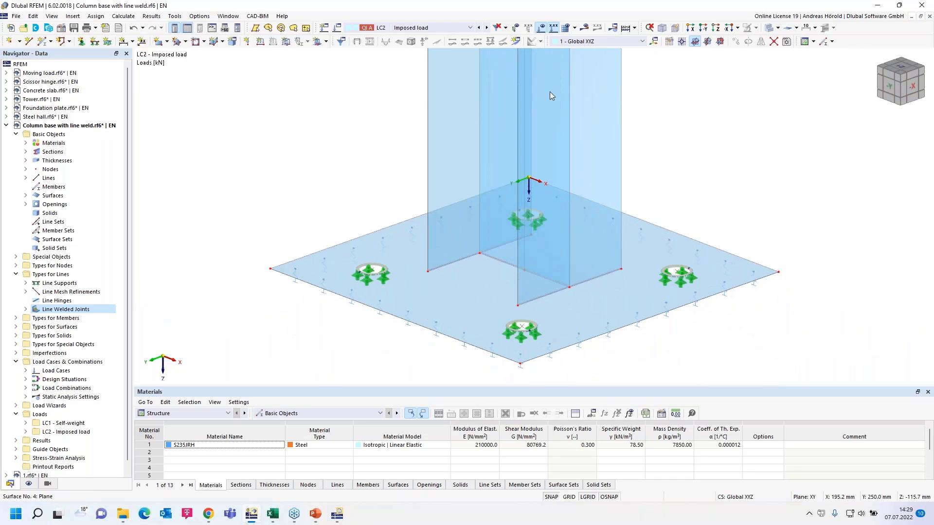
Step: Decline calculating the LC2 results and run the Stress-Strain Analysis with results displayed instead
click(584, 27)
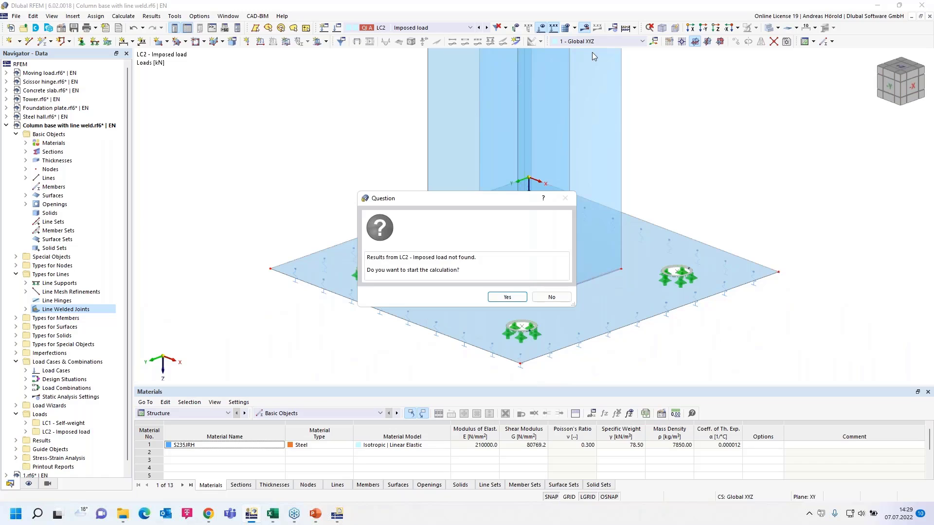
click(551, 297)
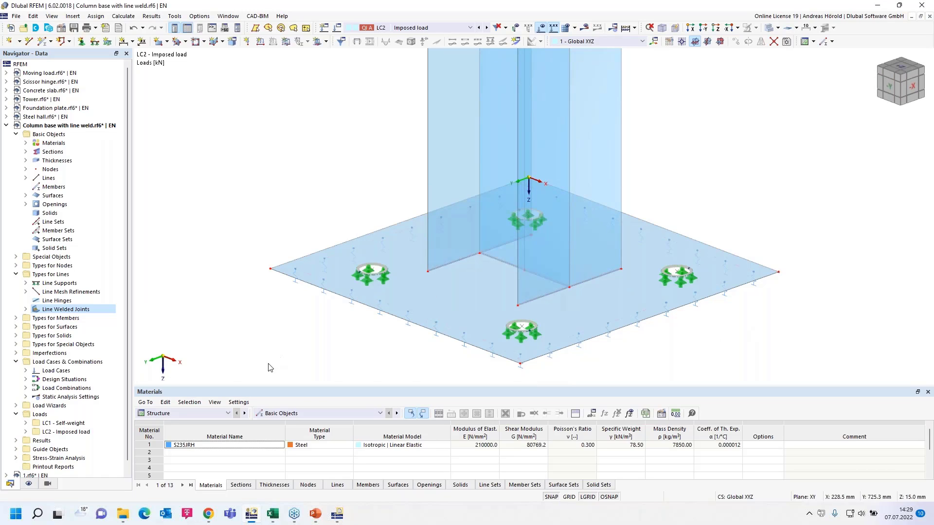
click(227, 413)
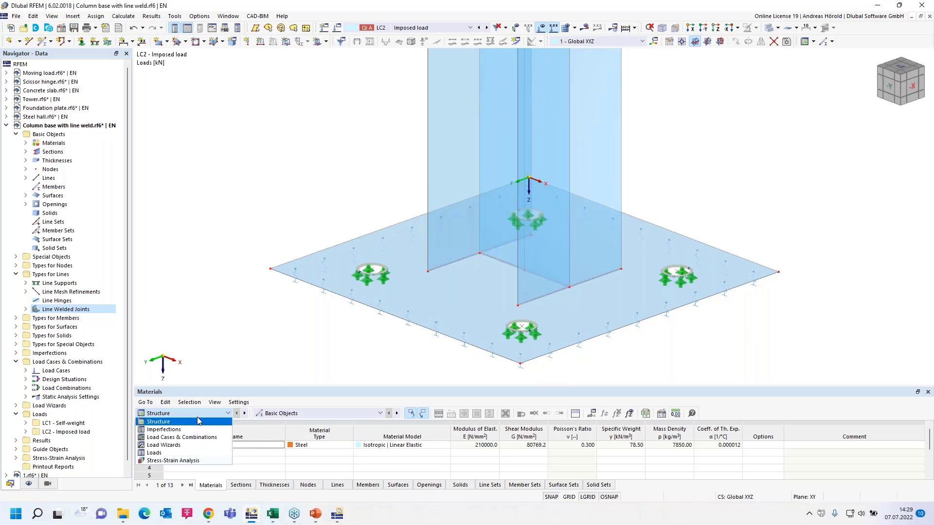
click(202, 460)
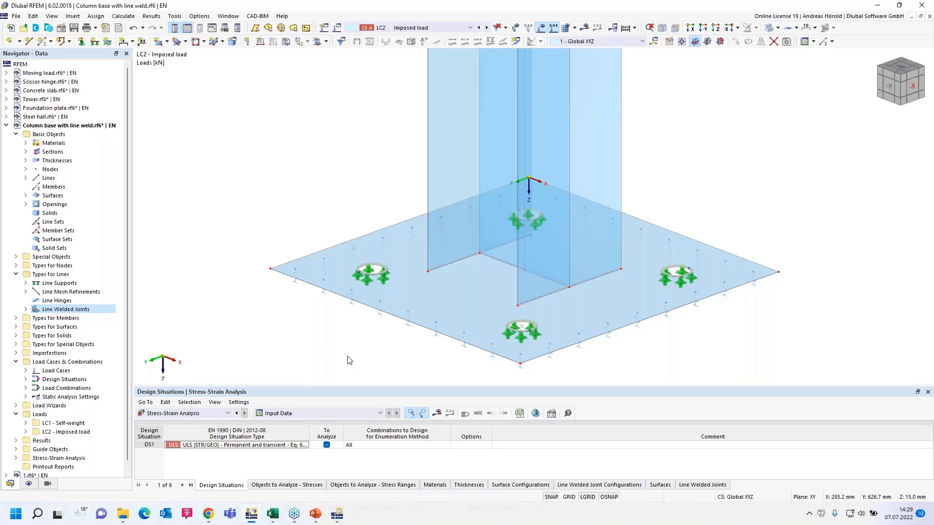
click(436, 414)
click(506, 298)
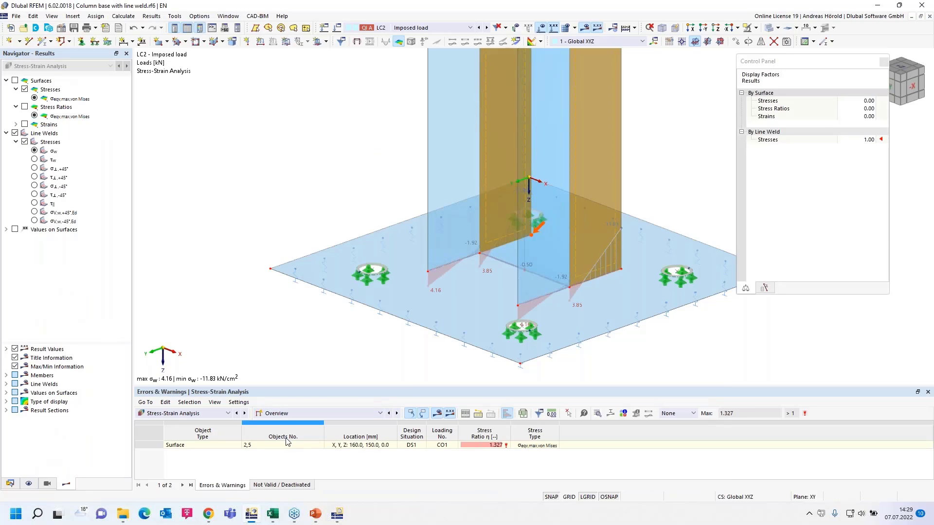
Step: List the Stresses in Line Welds in an enlarged results table and display τw, τ∥ and the equivalent stress σv,w,+45°,Ed on the model
click(290, 412)
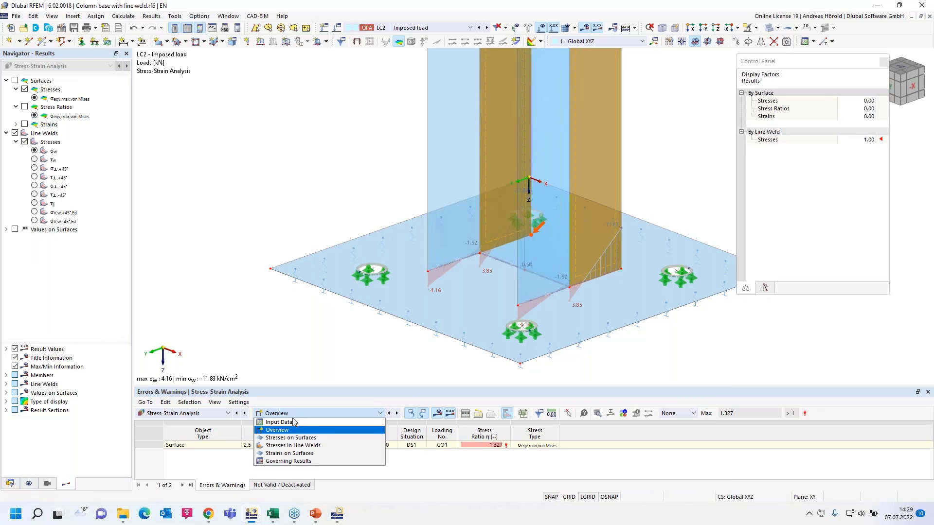
click(321, 446)
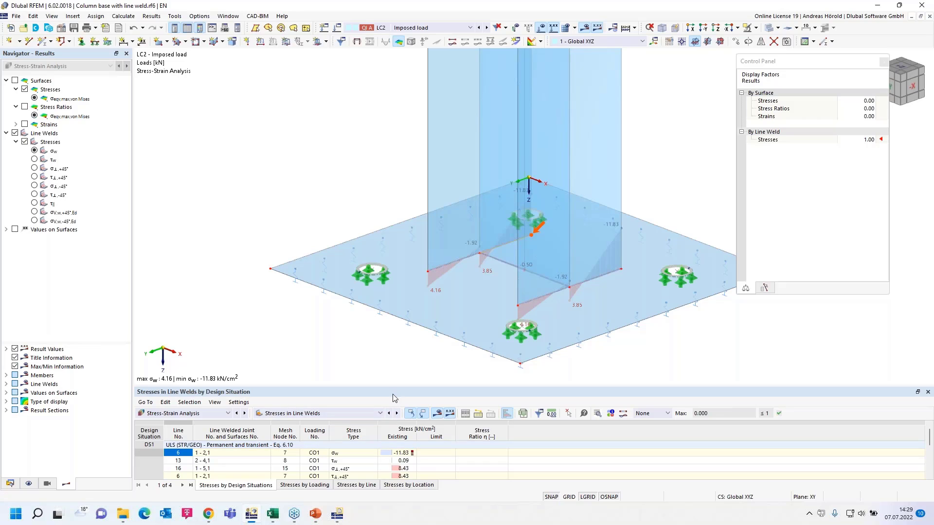
drag(394, 389, 394, 319)
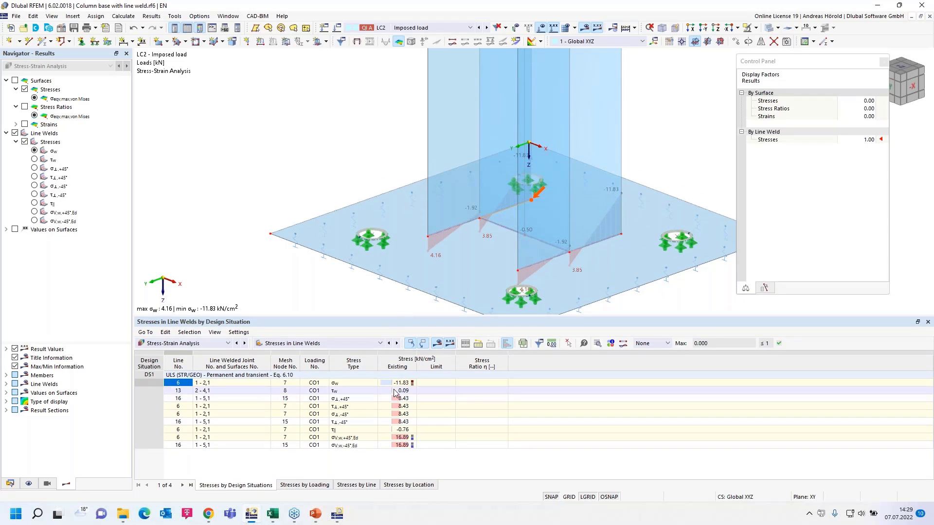
click(34, 159)
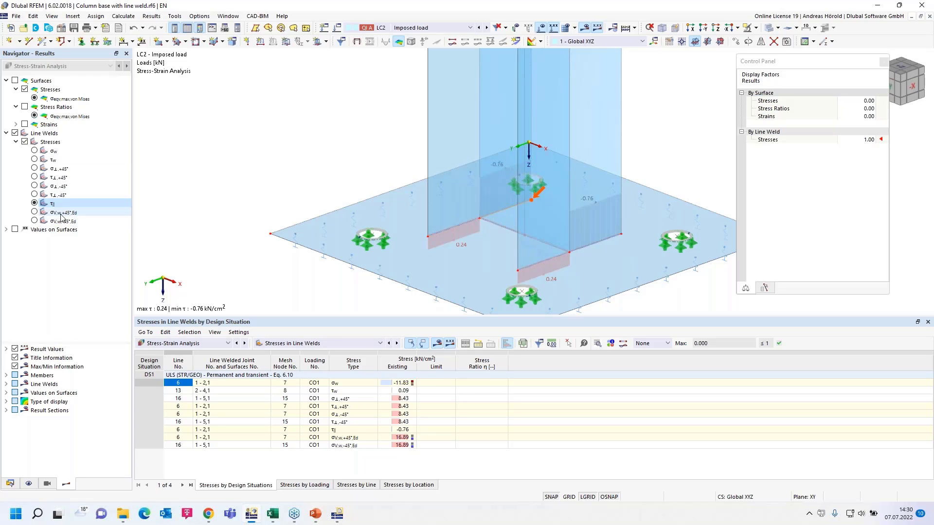
click(34, 212)
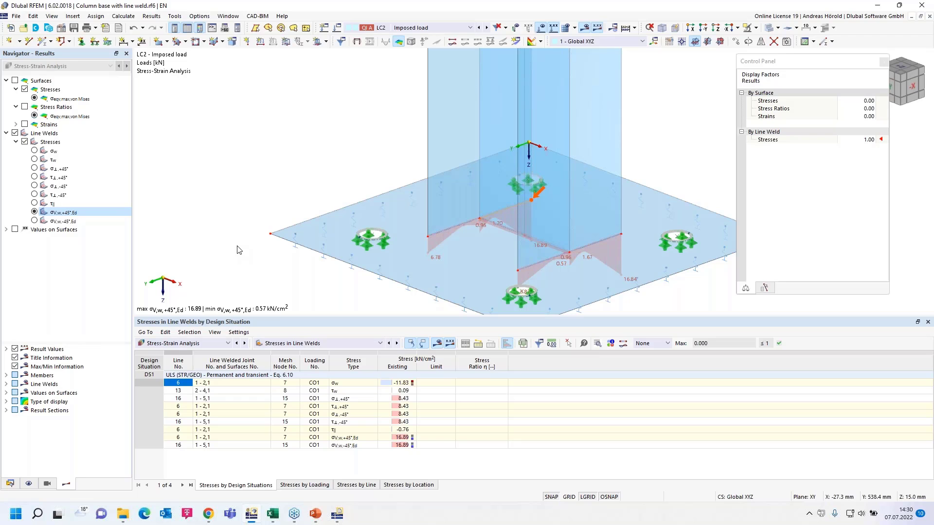
Step: Switch to Chrome, bring up the Webinars overview on the Dlubal website and look through the listed webinars
click(210, 520)
scroll(339, 215, up, 15)
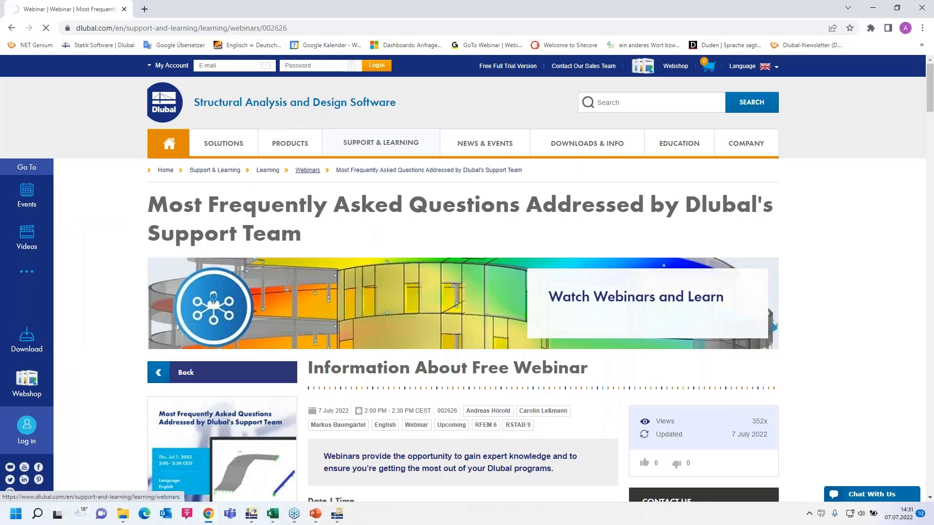
click(307, 170)
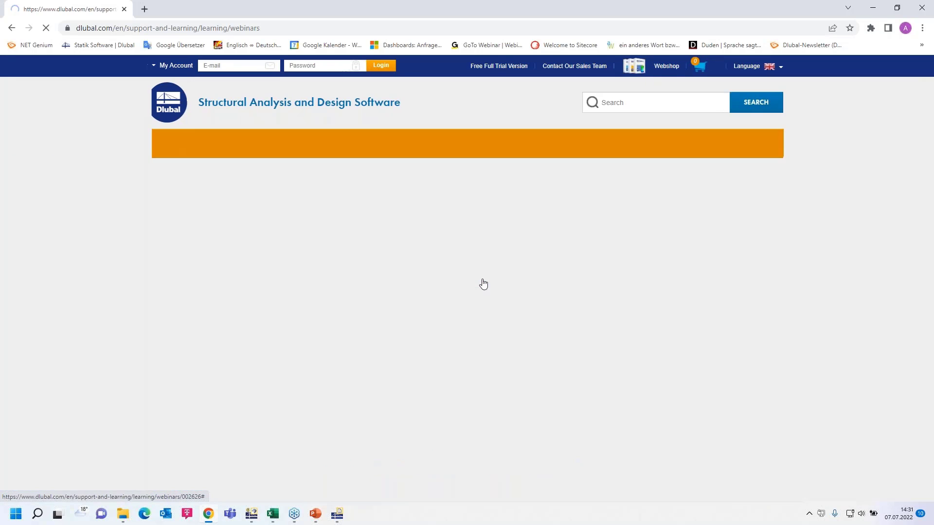
scroll(468, 291, down, 8)
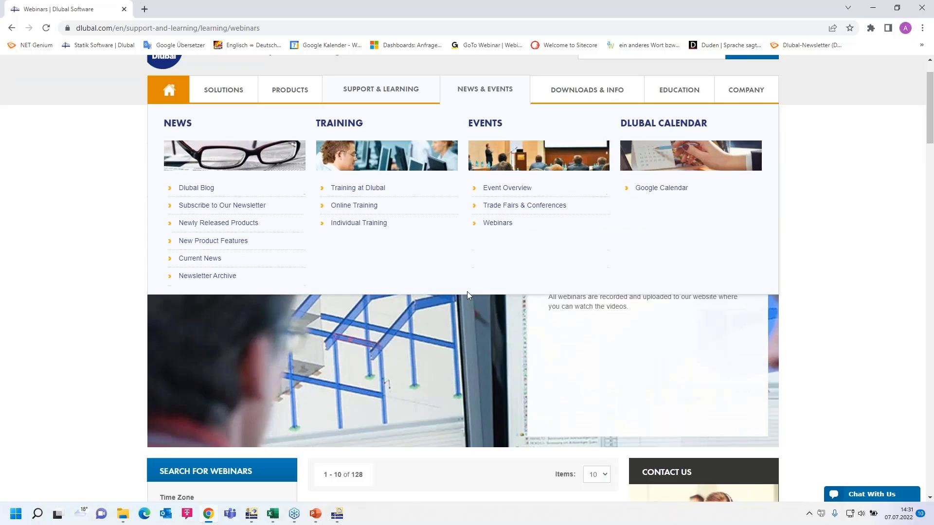
scroll(471, 281, down, 5)
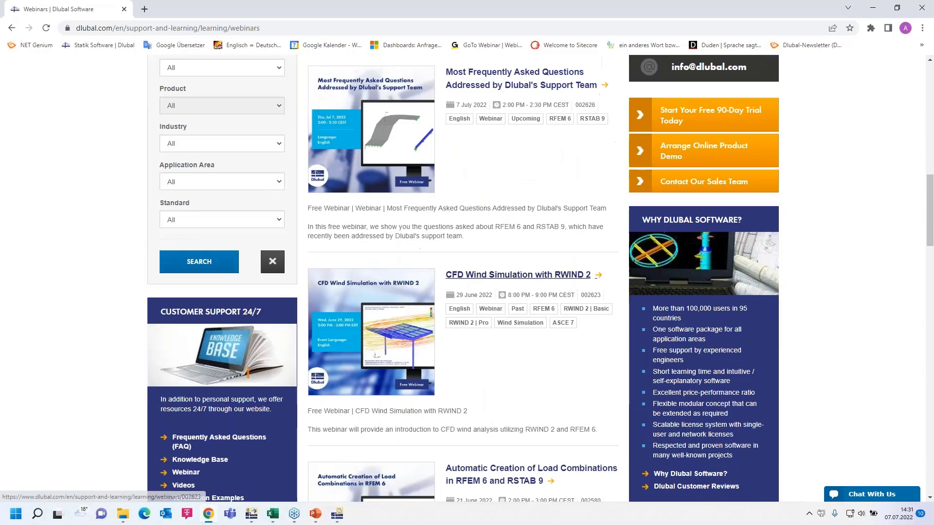
scroll(482, 152, up, 4)
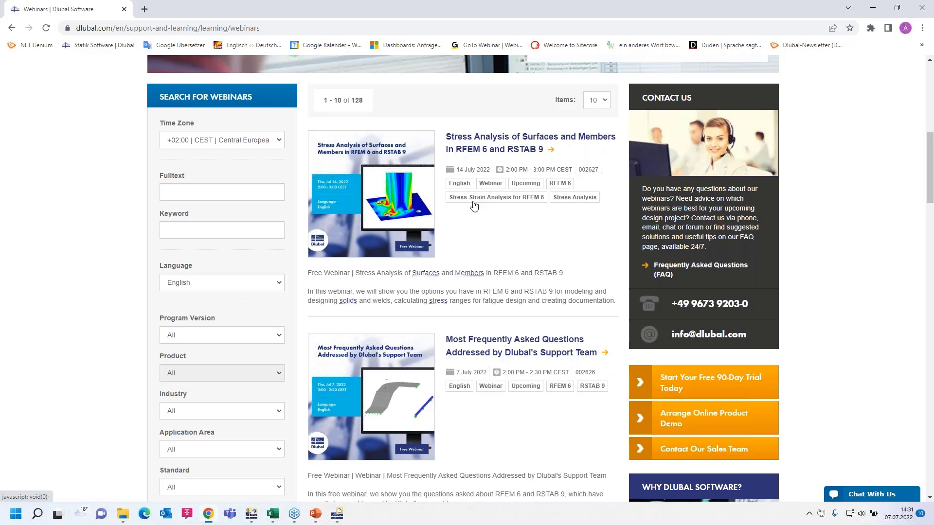
scroll(471, 206, up, 1)
scroll(471, 206, up, 5)
Step: Go to the Frequently Asked Questions (FAQ) page of the Dlubal website and search its full text for "Template"
mouse_move(369, 148)
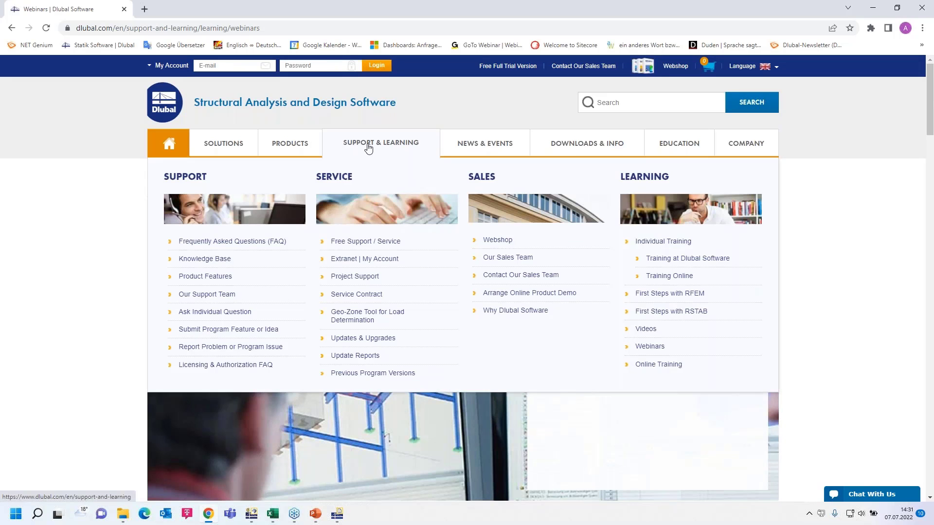
click(224, 242)
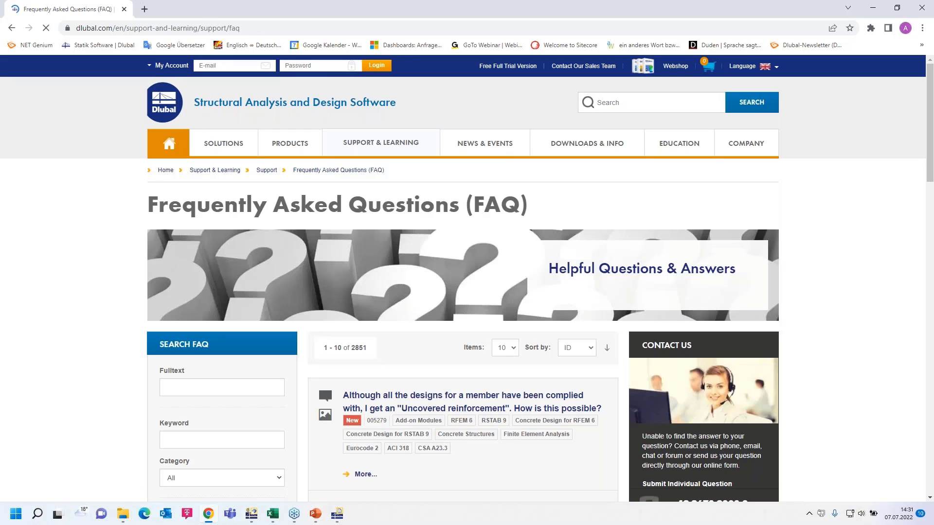
scroll(317, 300, down, 2)
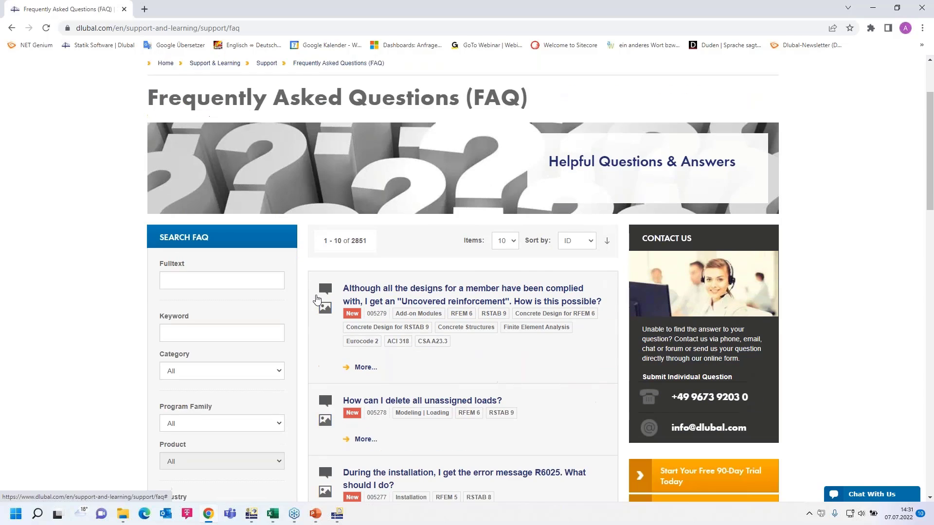
scroll(319, 298, up, 1)
click(200, 333)
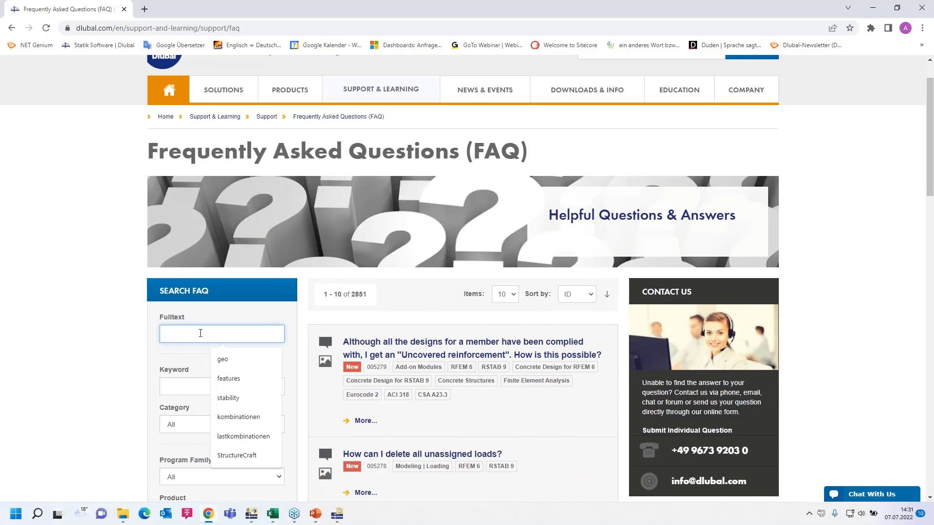
text(Templa)
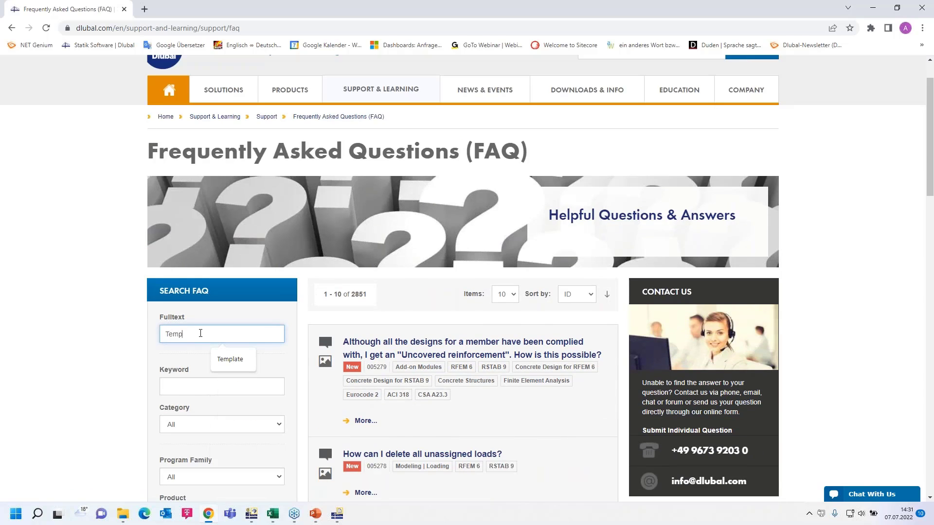
text(te)
key(Return)
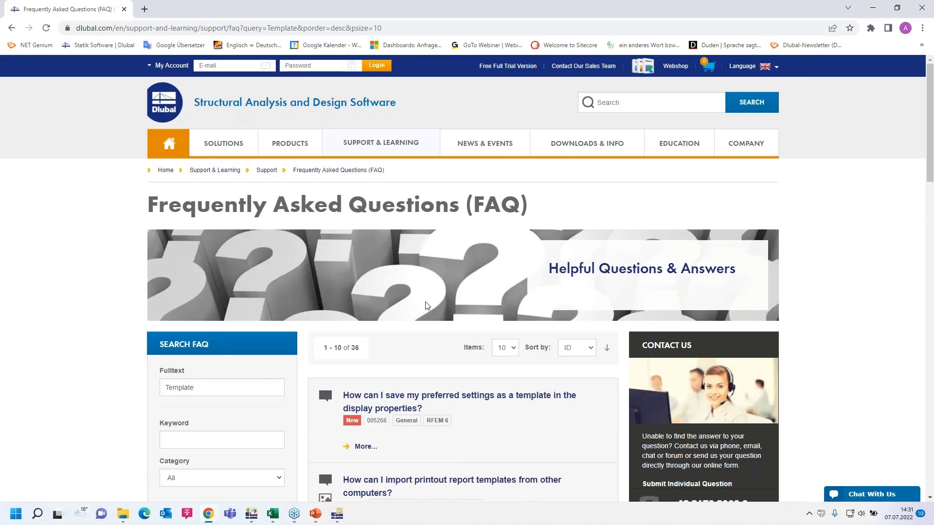
Step: Expand the FAQ answers on saving display properties settings as a template and on importing printout report templates from other computers
scroll(467, 339, down, 3)
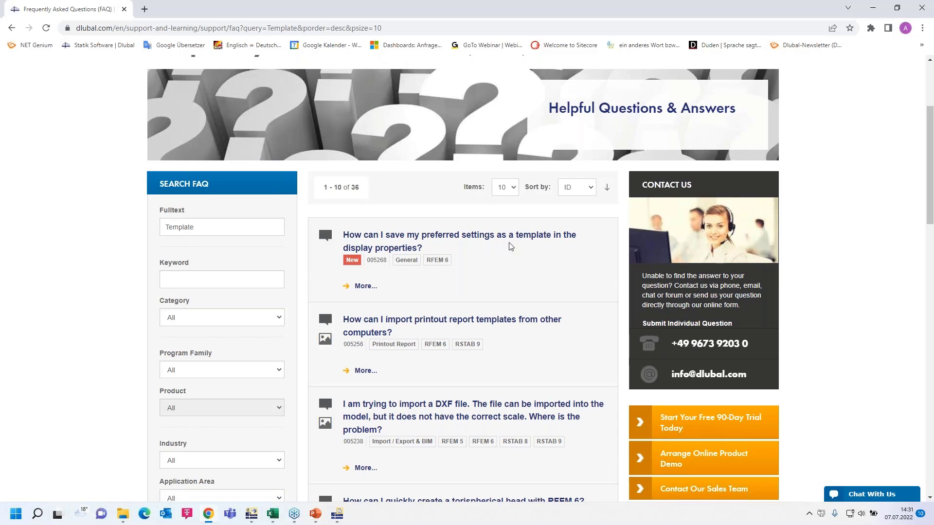
click(363, 286)
scroll(415, 307, down, 2)
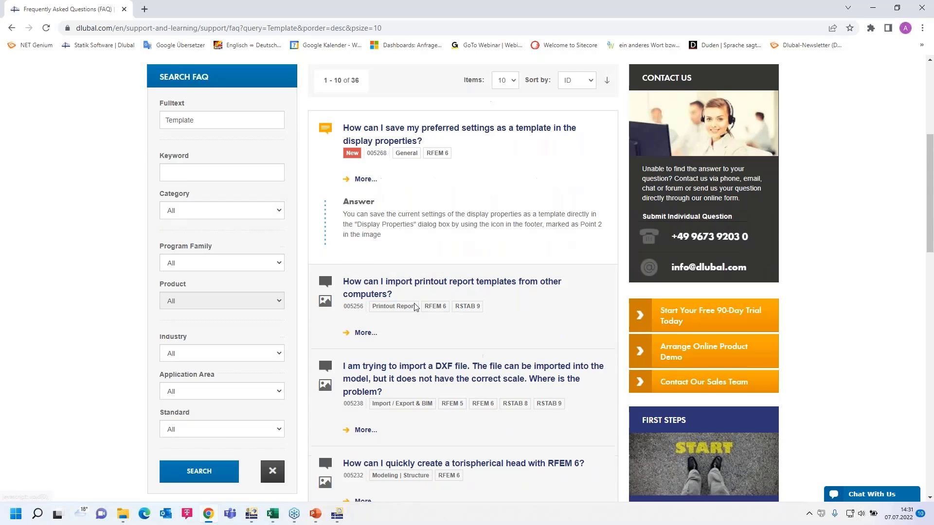
scroll(415, 307, down, 3)
click(365, 171)
scroll(364, 171, down, 3)
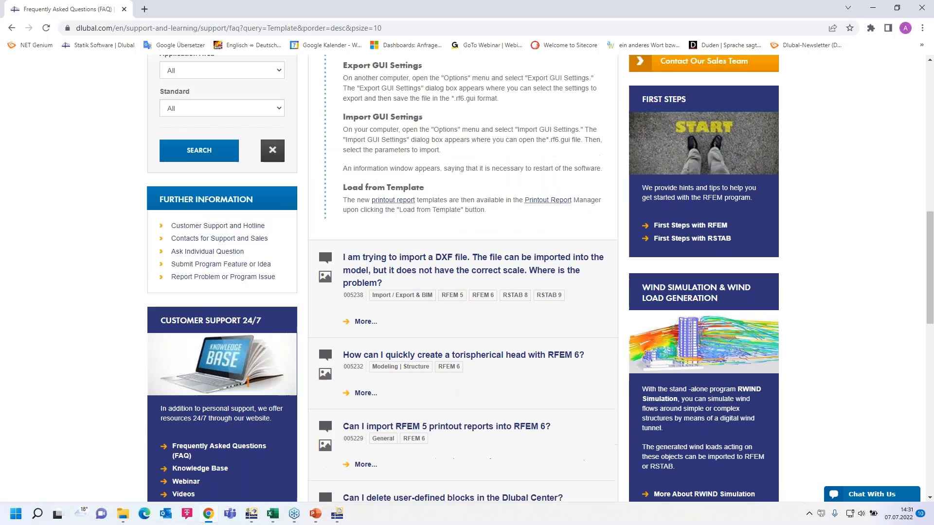
scroll(374, 242, up, 4)
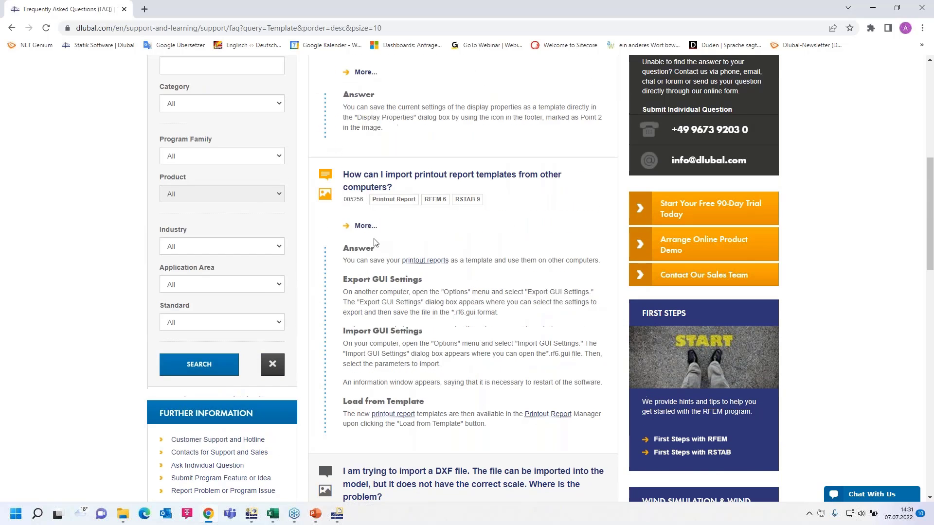
Step: Bring up the full FAQ page on importing printout report templates from other computers and look through its illustrated export and import instructions
click(365, 226)
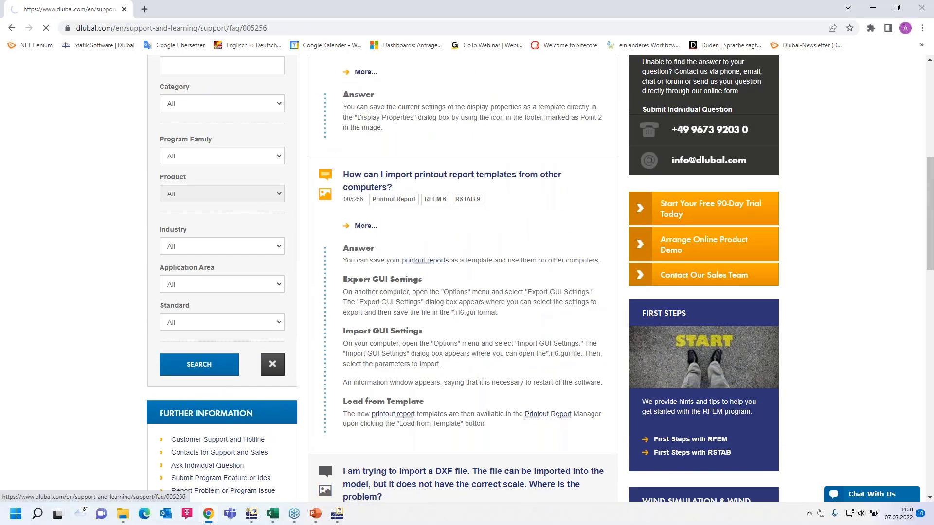
scroll(366, 227, down, 10)
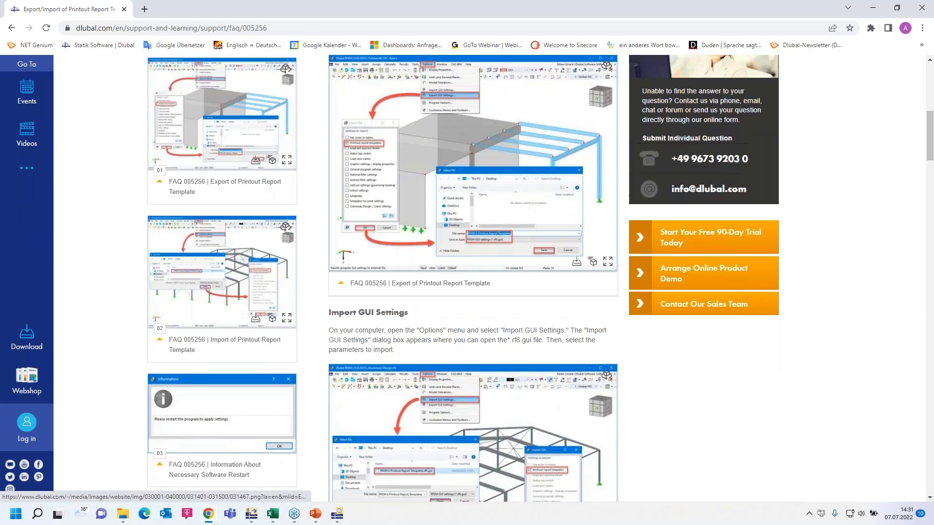
scroll(406, 304, up, 12)
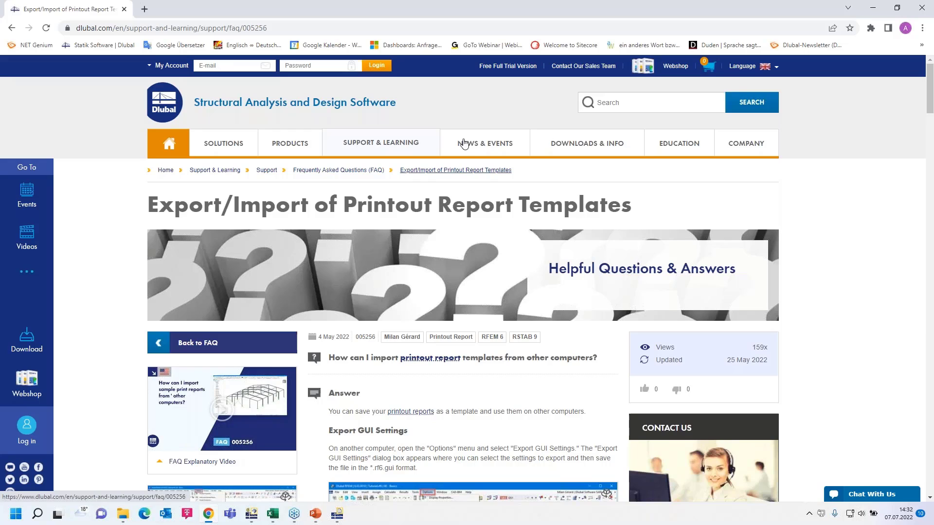
Step: Go to the Free Full Trial Version page and look through the trial downloads offered for RFEM 6, RSTAB 9, RSECTION 1 and RWIND 2
click(497, 68)
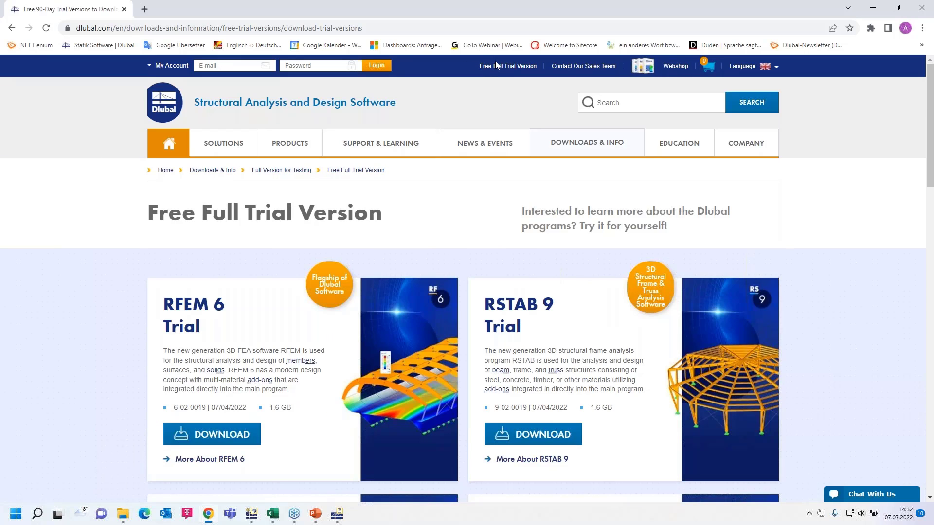
mouse_move(408, 145)
scroll(527, 340, down, 4)
scroll(525, 418, up, 2)
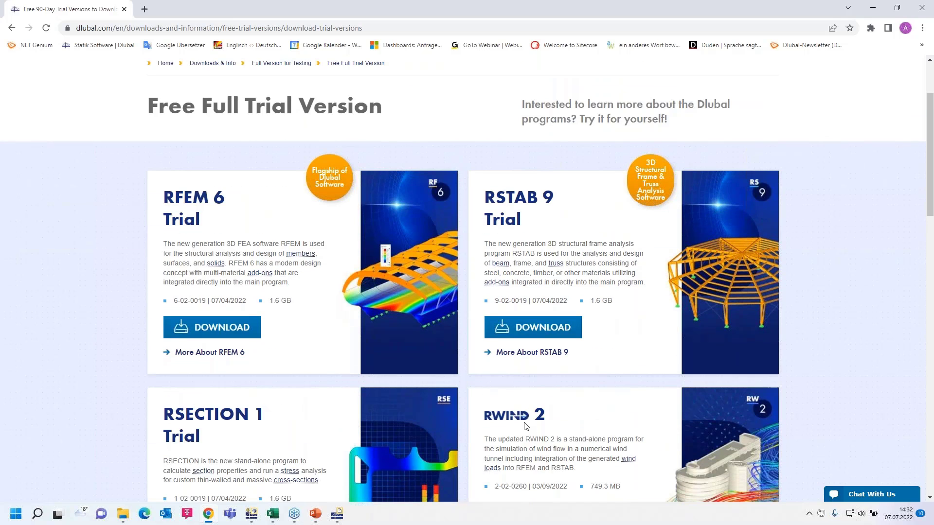
scroll(573, 427, up, 1)
scroll(573, 426, down, 2)
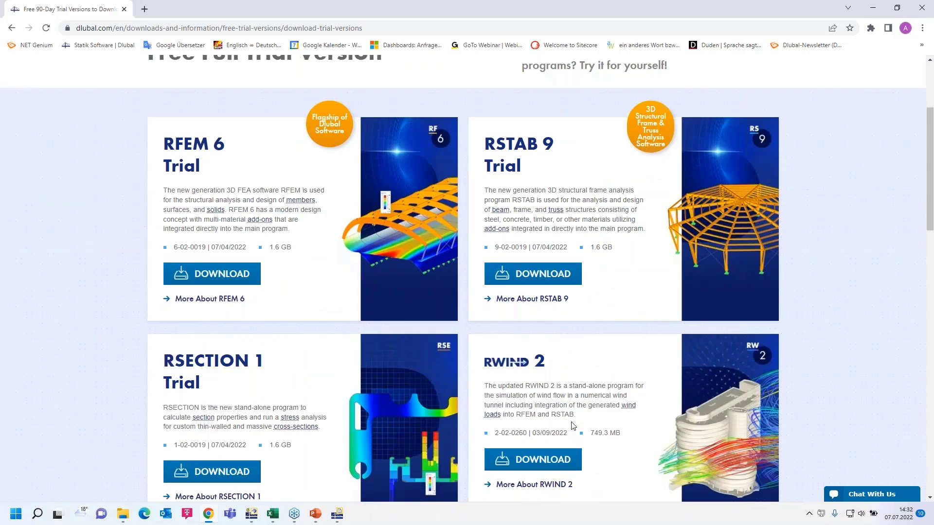
scroll(572, 426, down, 7)
scroll(572, 426, up, 9)
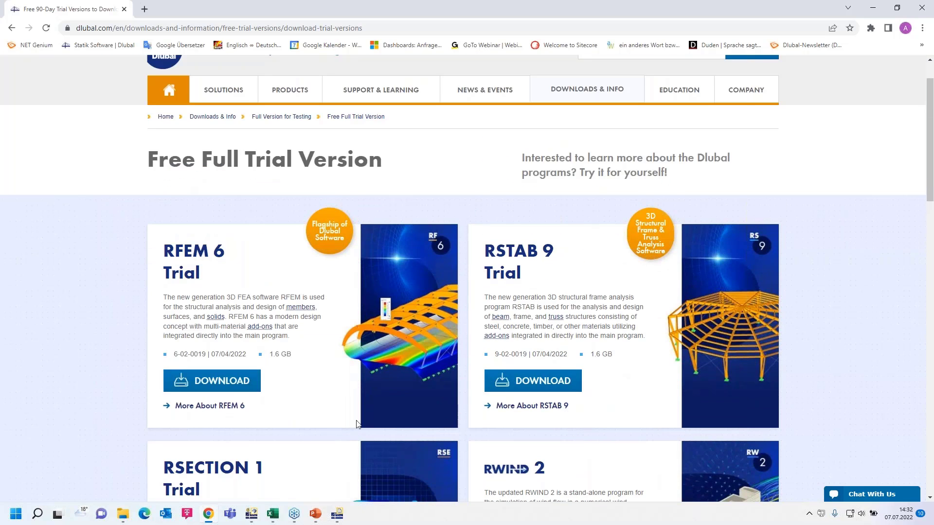